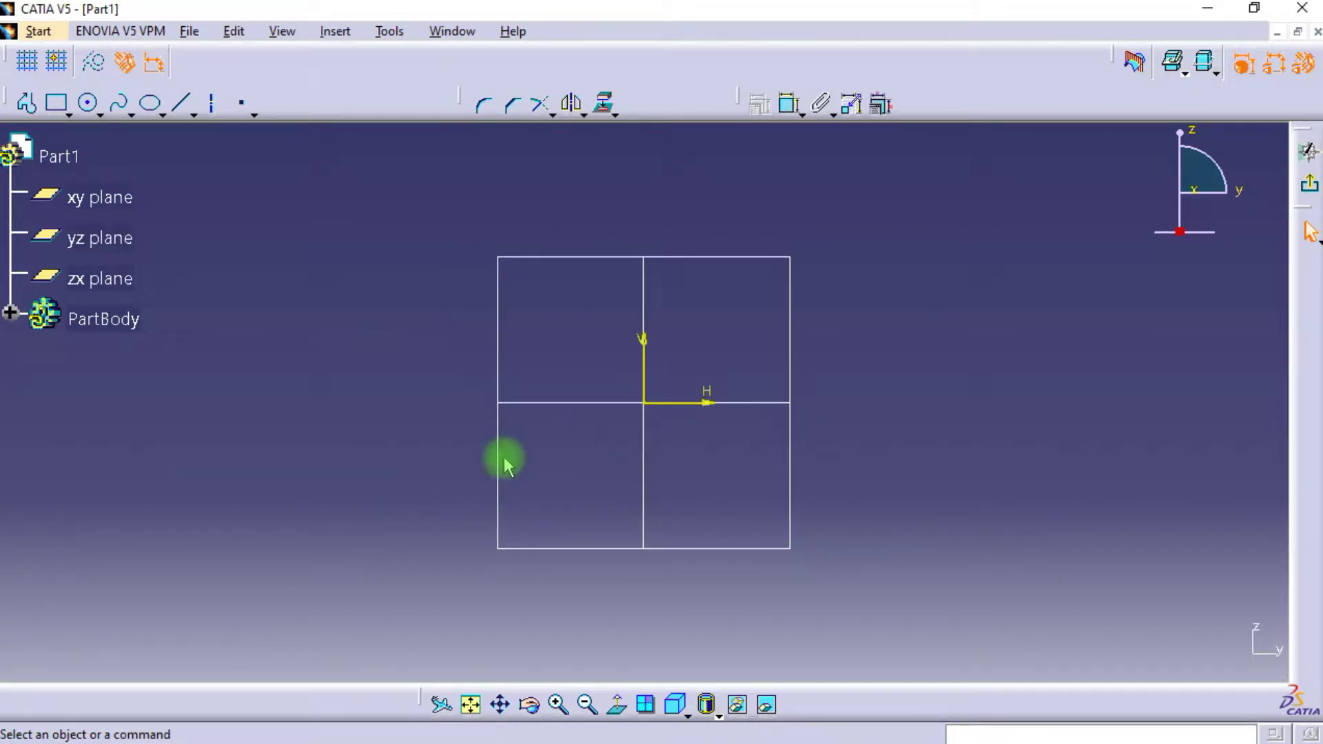
- Sketch a closed L-shaped profile from the origin, about 132 mm wide along H and 91 mm high along V
click(58, 104)
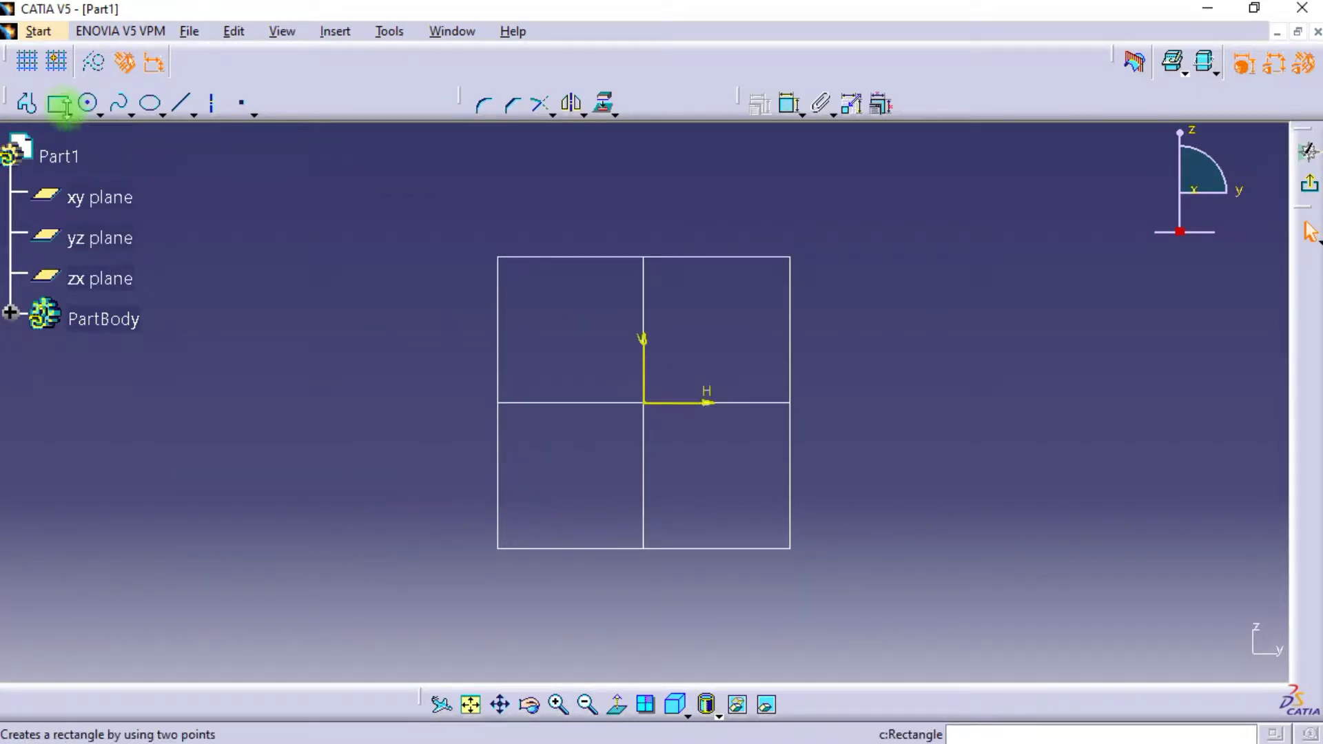
click(27, 103)
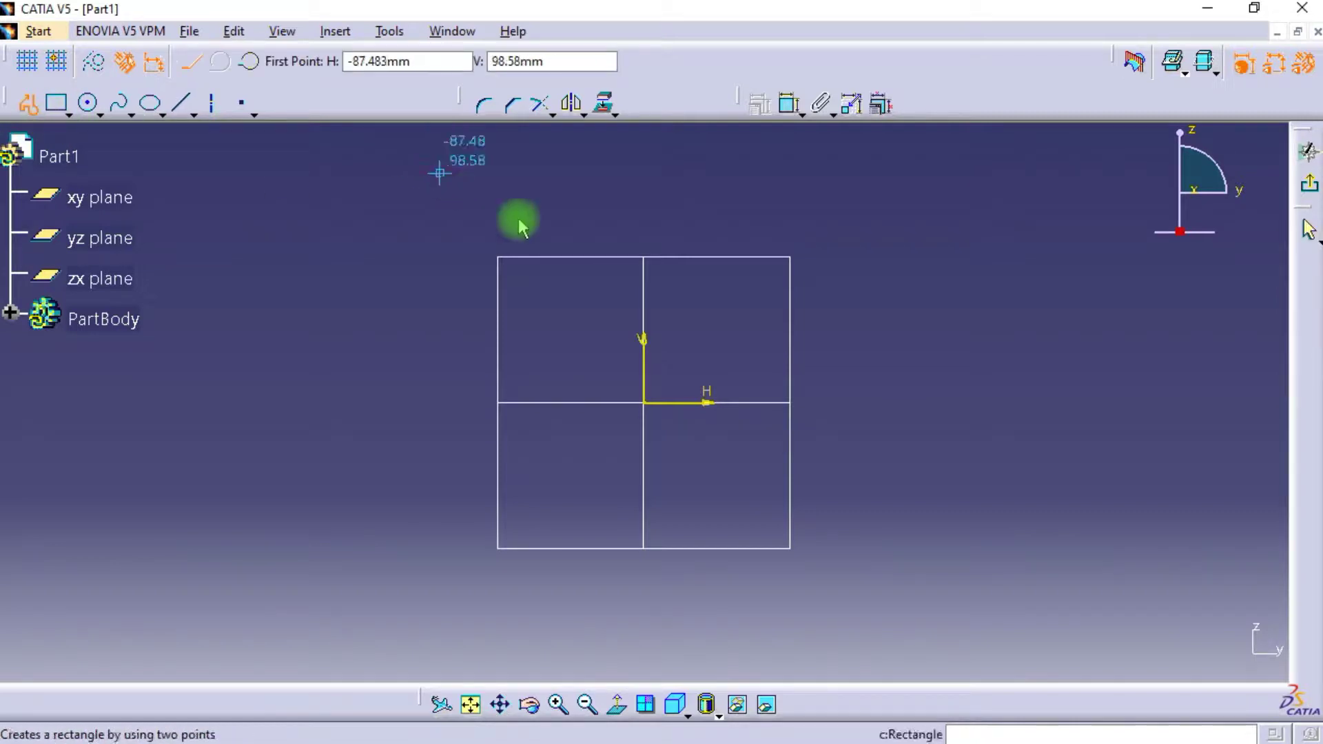
click(652, 183)
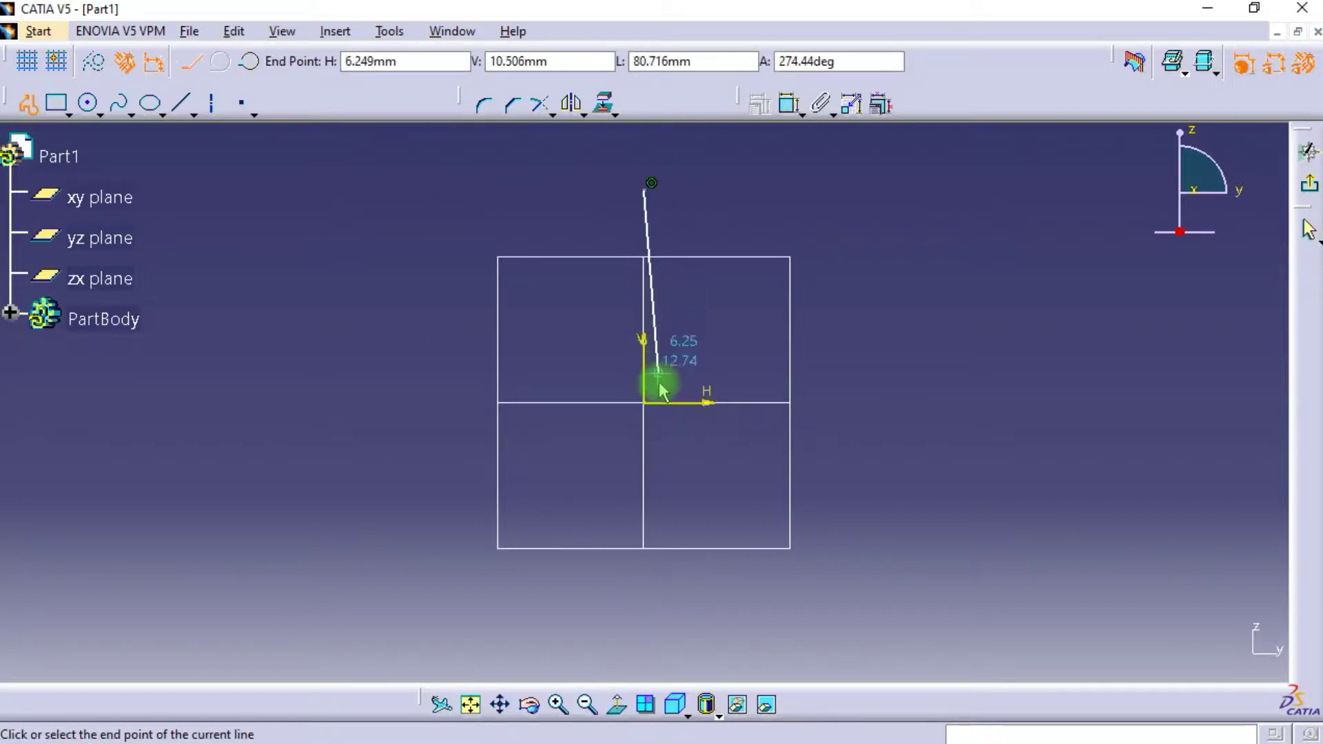
click(644, 403)
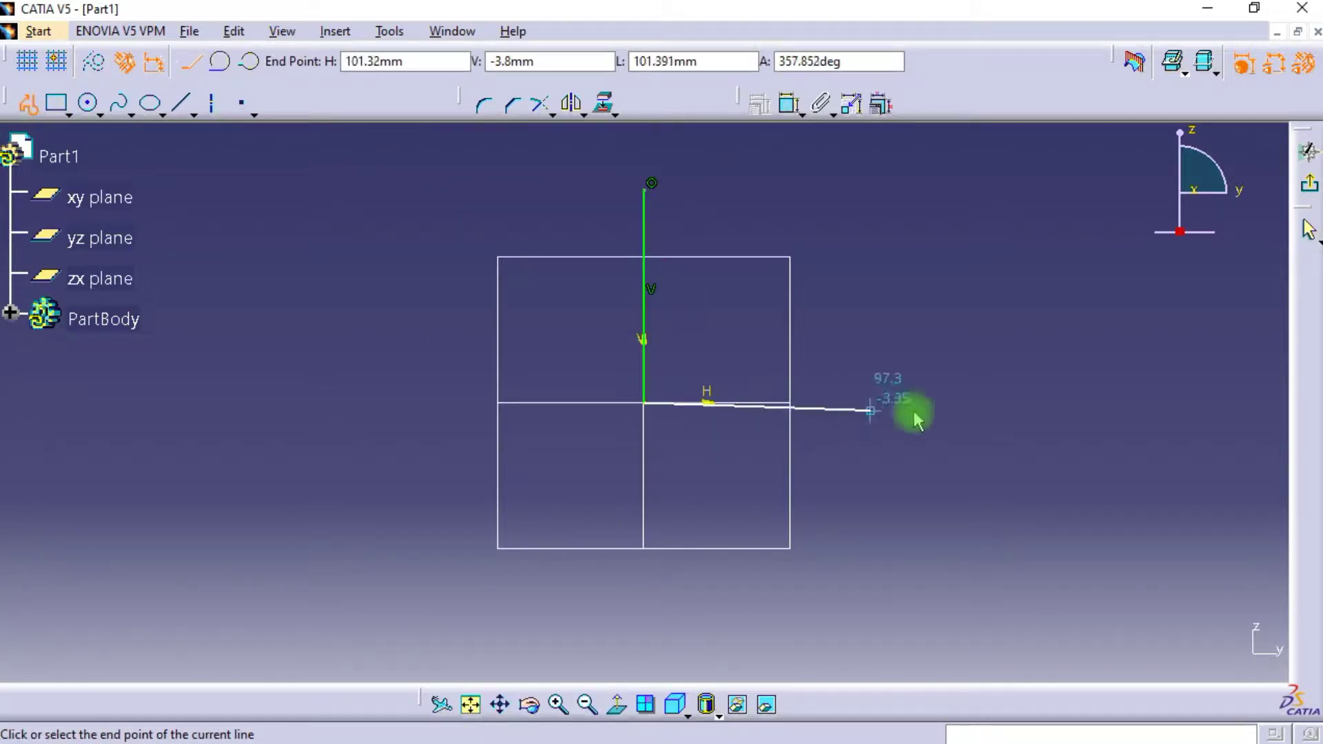
click(953, 403)
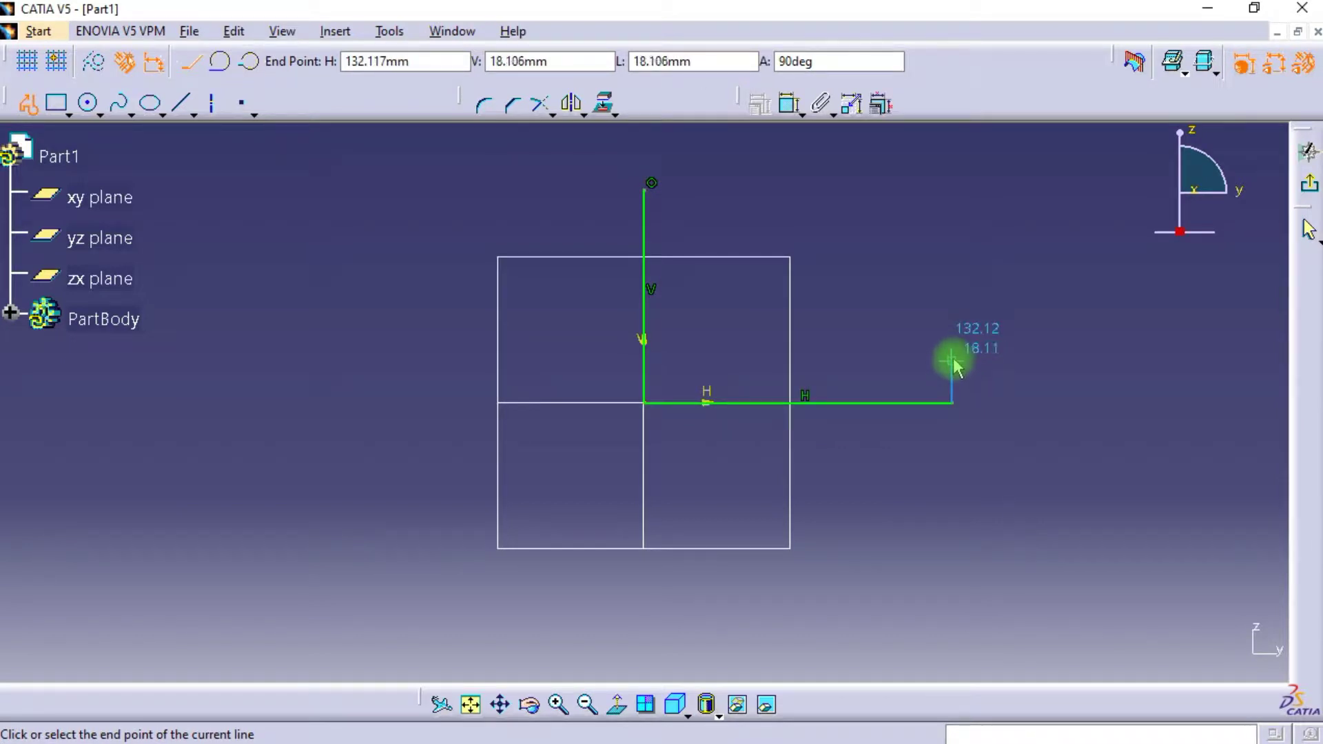
click(953, 352)
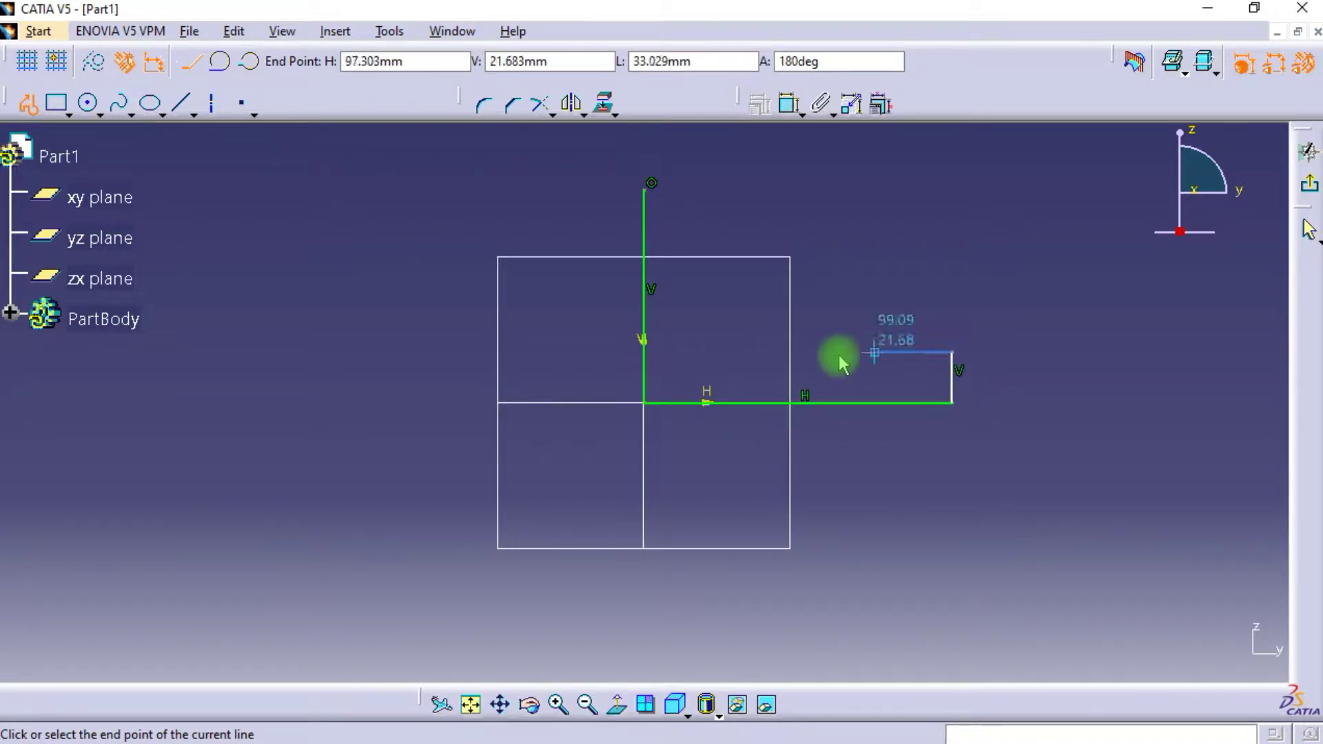
click(683, 352)
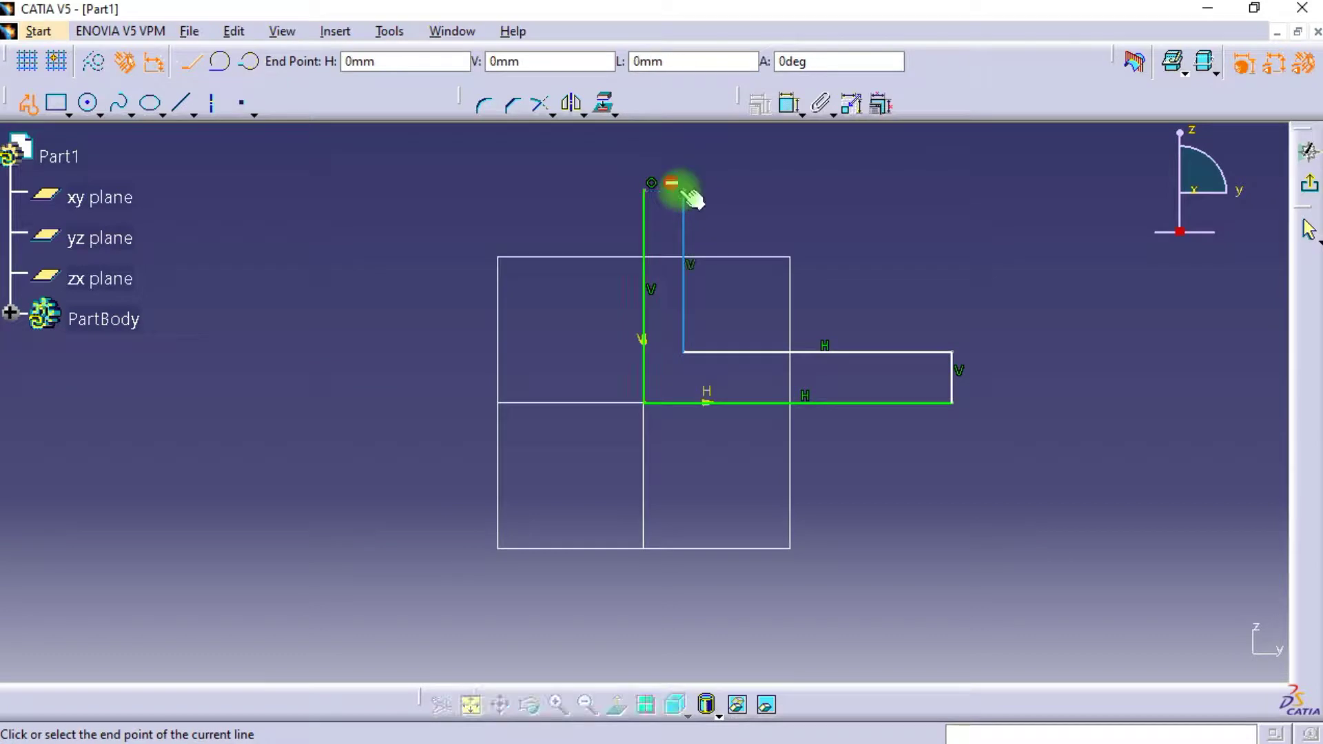
click(683, 191)
click(646, 193)
- Dimension the profile's bottom edge and set its length to 96 mm
click(789, 104)
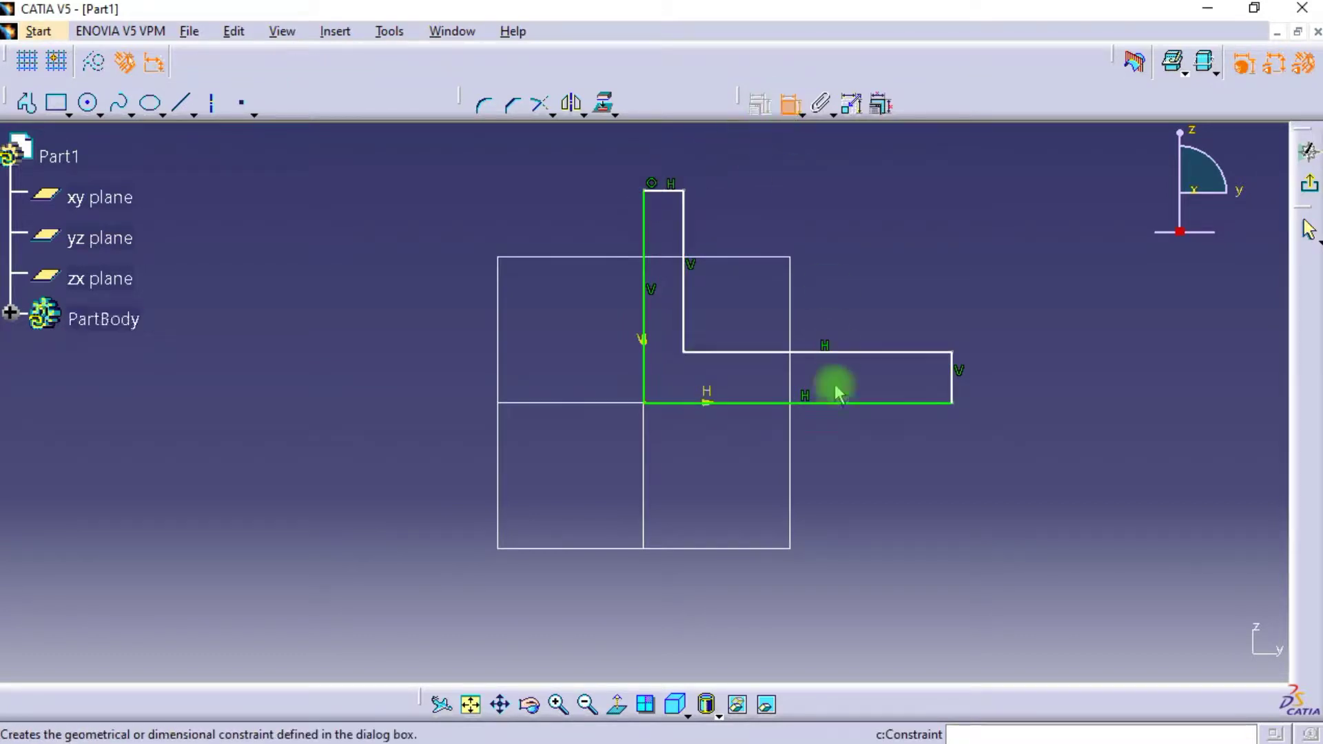
click(847, 415)
click(831, 474)
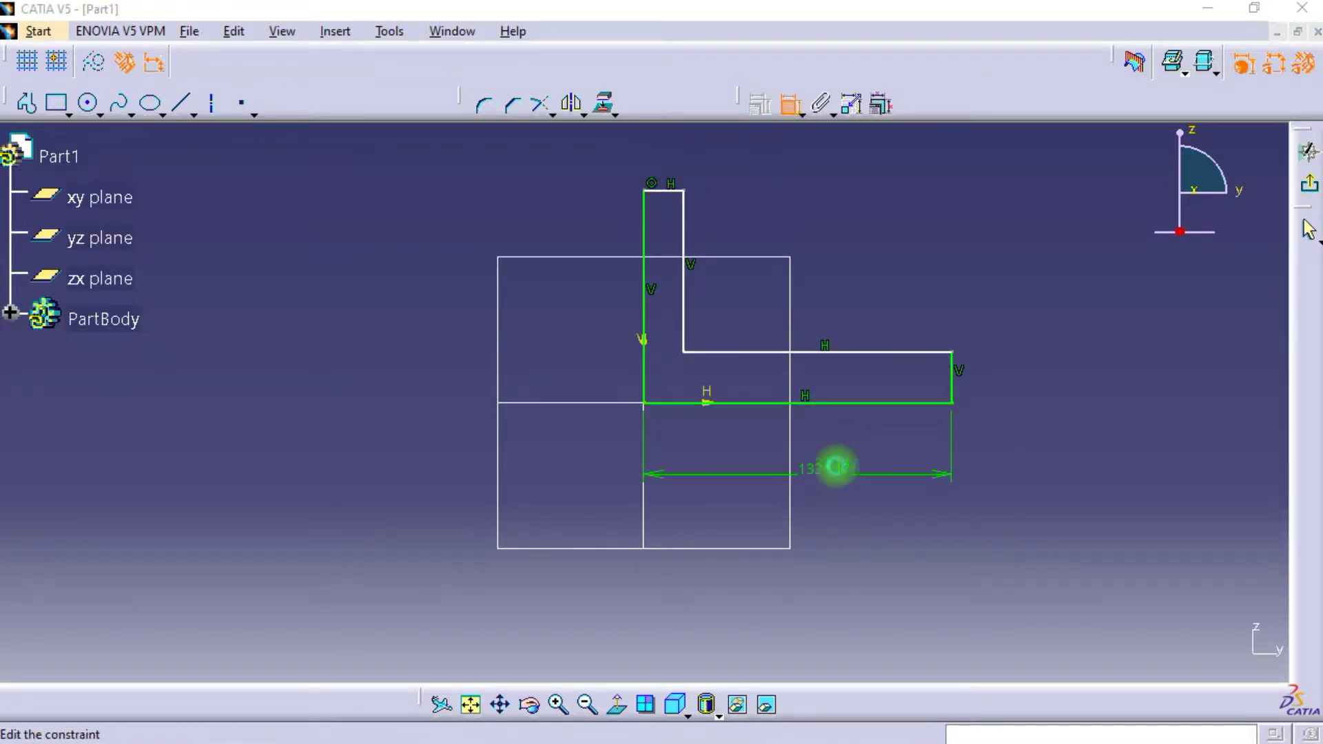
double_click(834, 468)
key(Return)
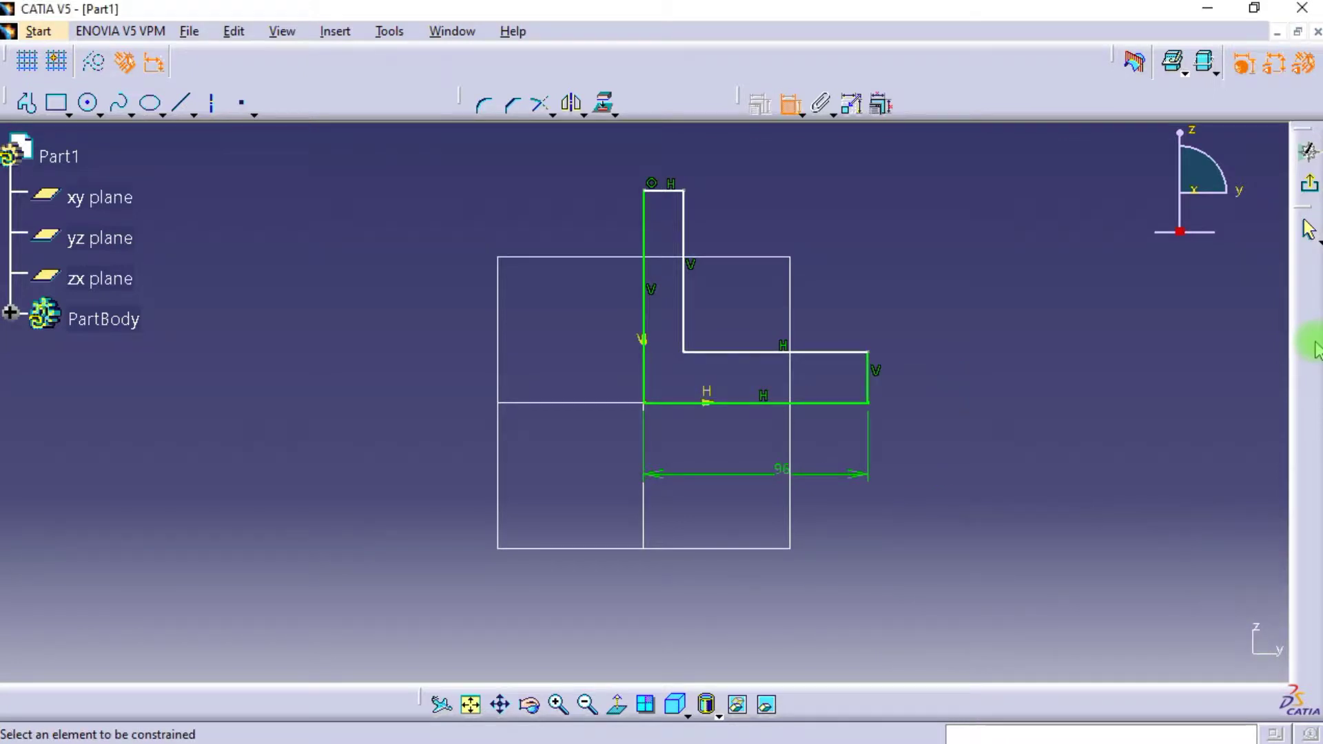
- Dimension the profile's outer vertical edge on the V axis and set its height to 64 mm
click(640, 292)
click(573, 301)
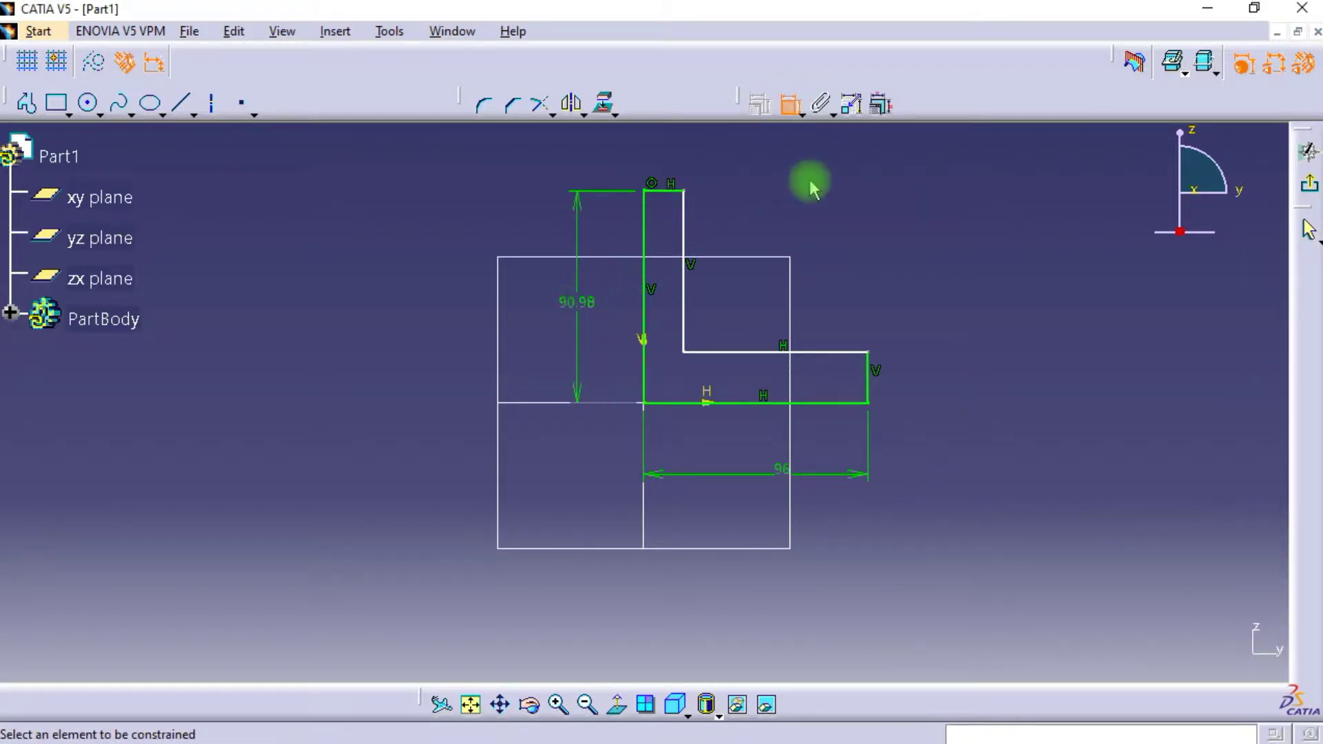
double_click(592, 303)
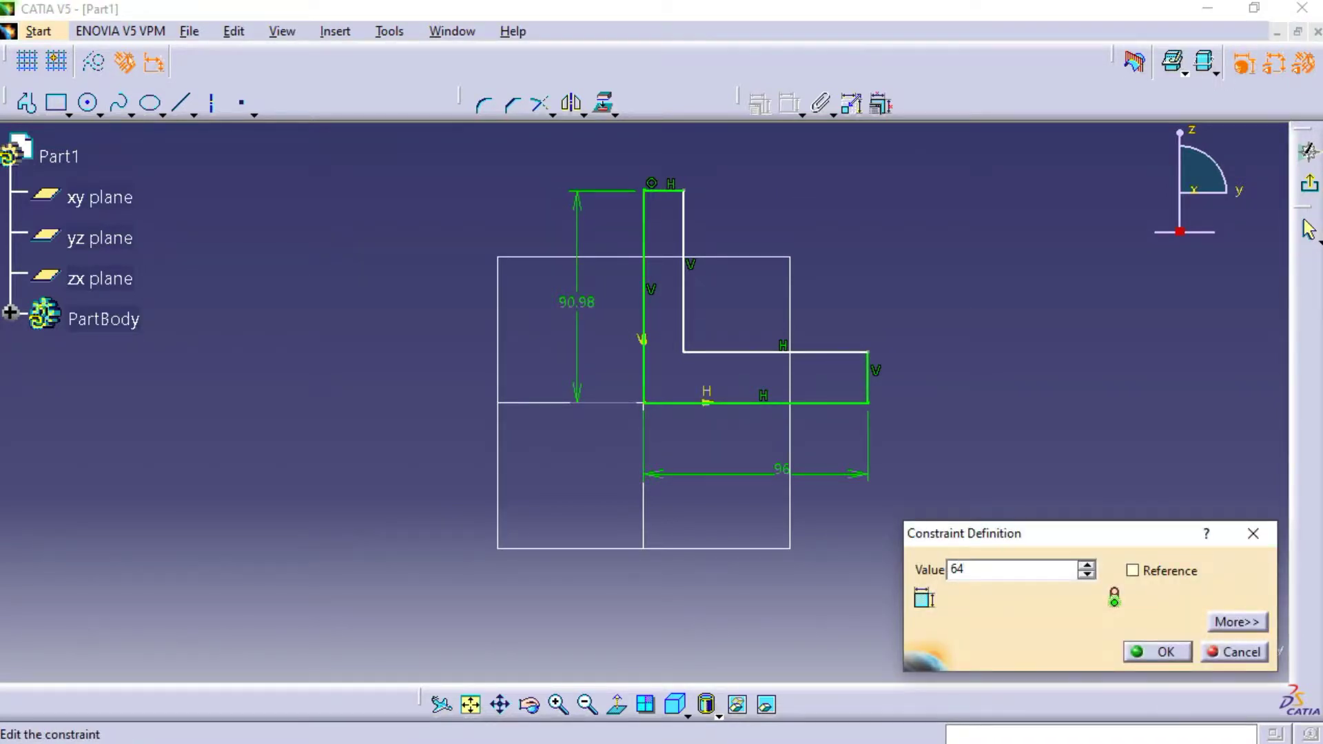
key(Return)
click(1117, 253)
- Move the inner horizontal edge back above the base line and set the horizontal leg's thickness to 16 mm
mouse_move(896, 348)
middle_down()
mouse_move(874, 358)
mouse_move(880, 323)
middle_up()
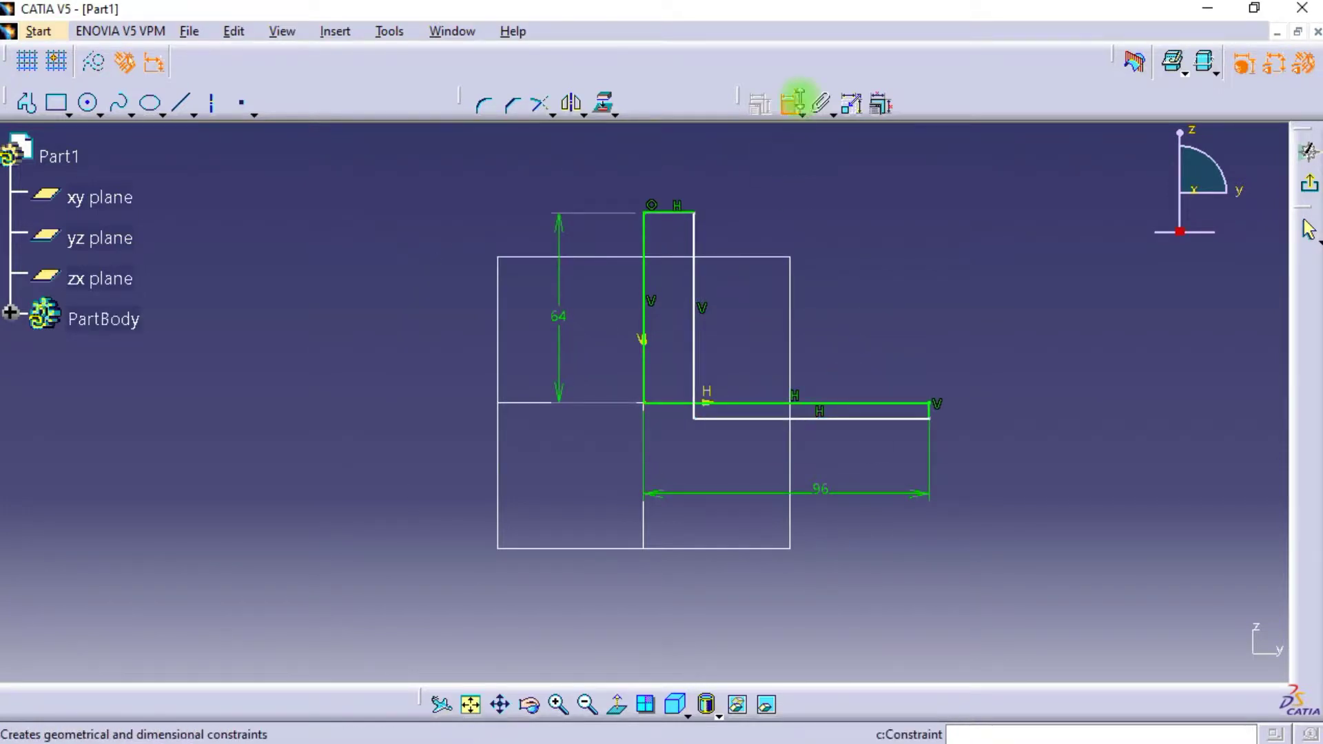
drag(812, 415, 811, 335)
click(789, 105)
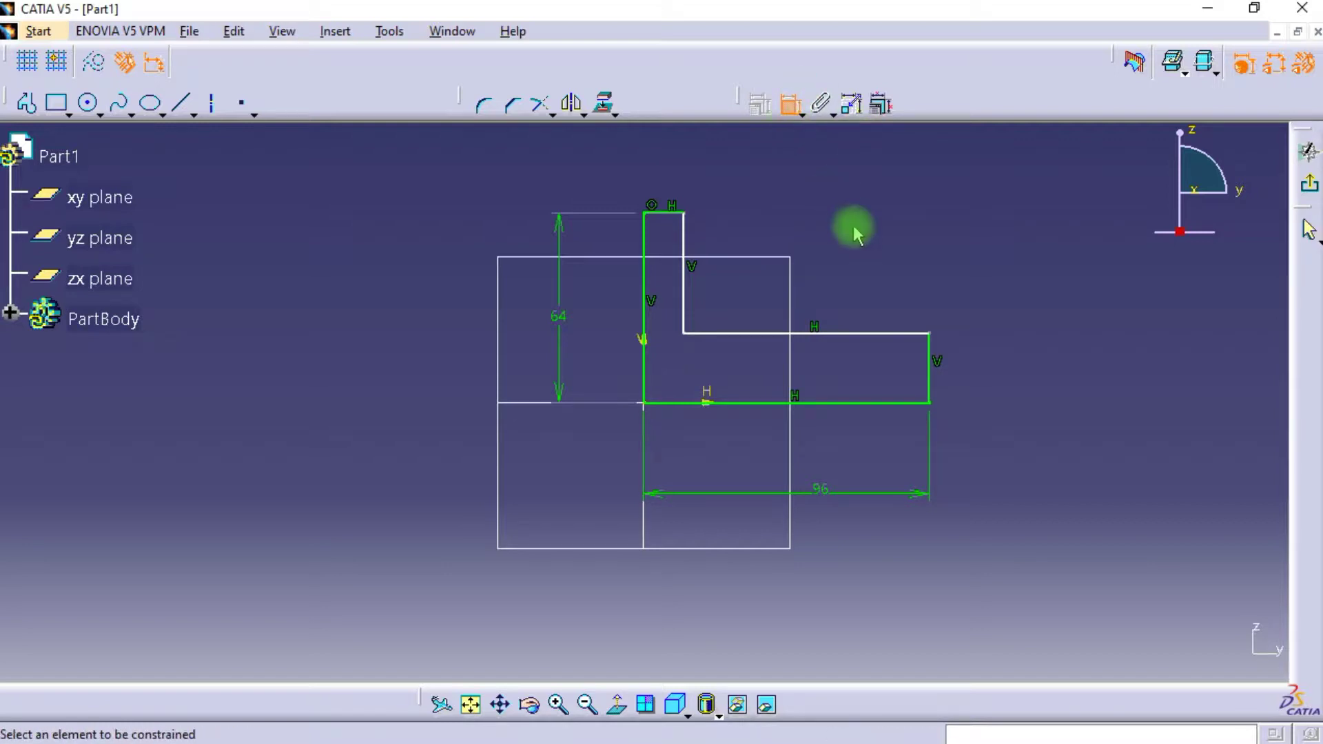
click(859, 335)
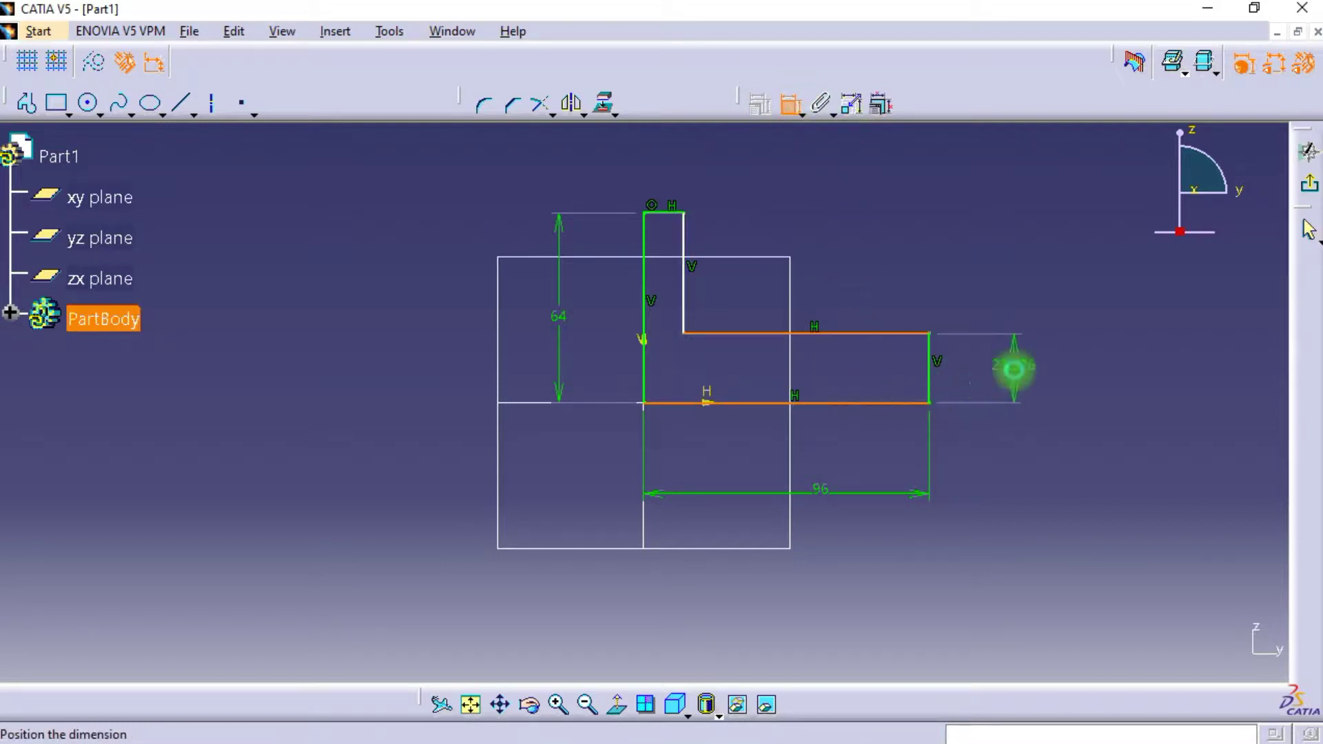
click(1014, 365)
double_click(1014, 365)
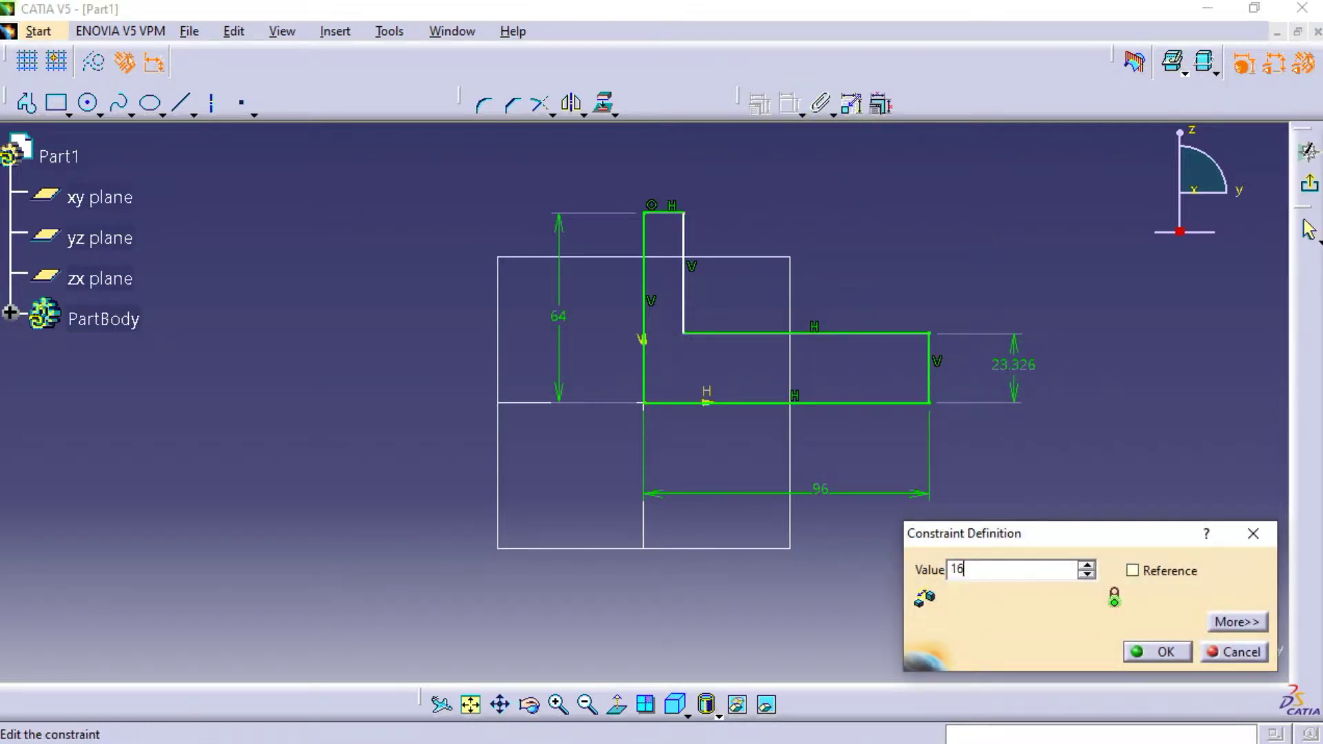
key(Return)
- Dimension the vertical leg's thickness between its two long edges and set it to 16 mm
click(681, 283)
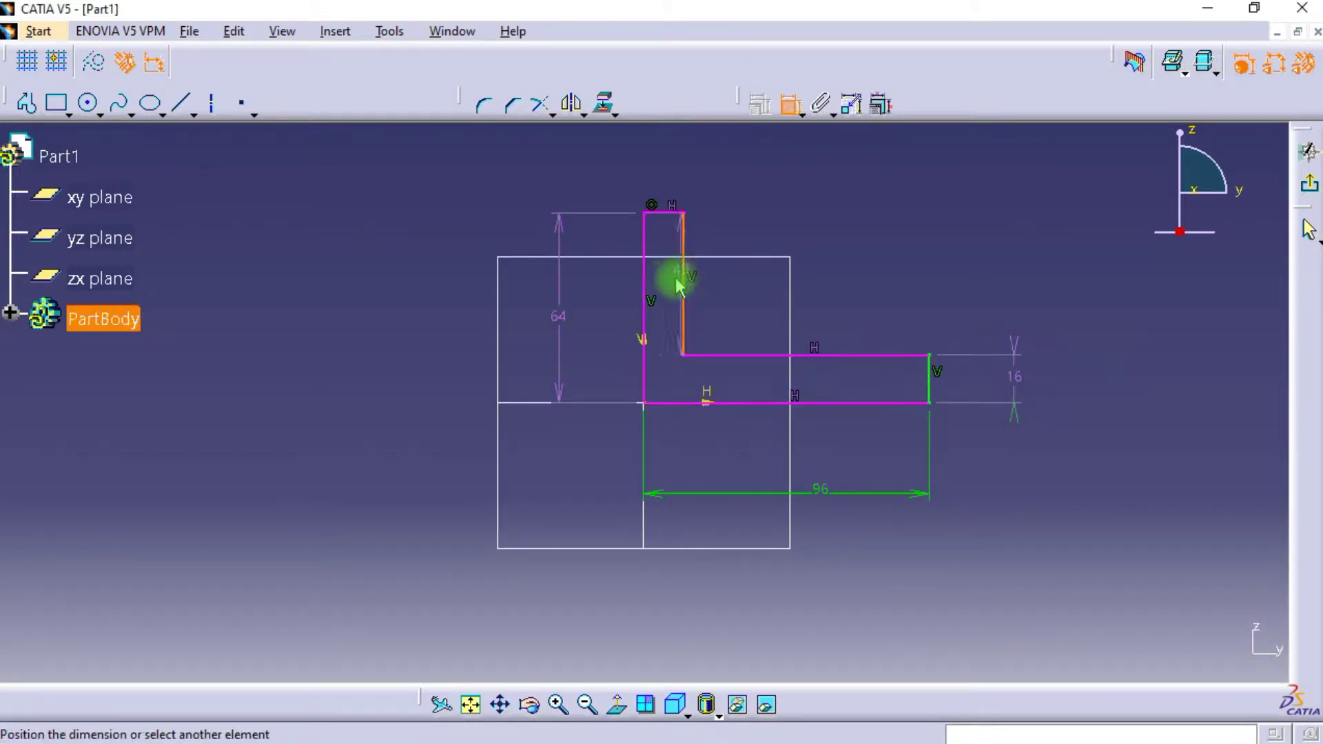
click(672, 181)
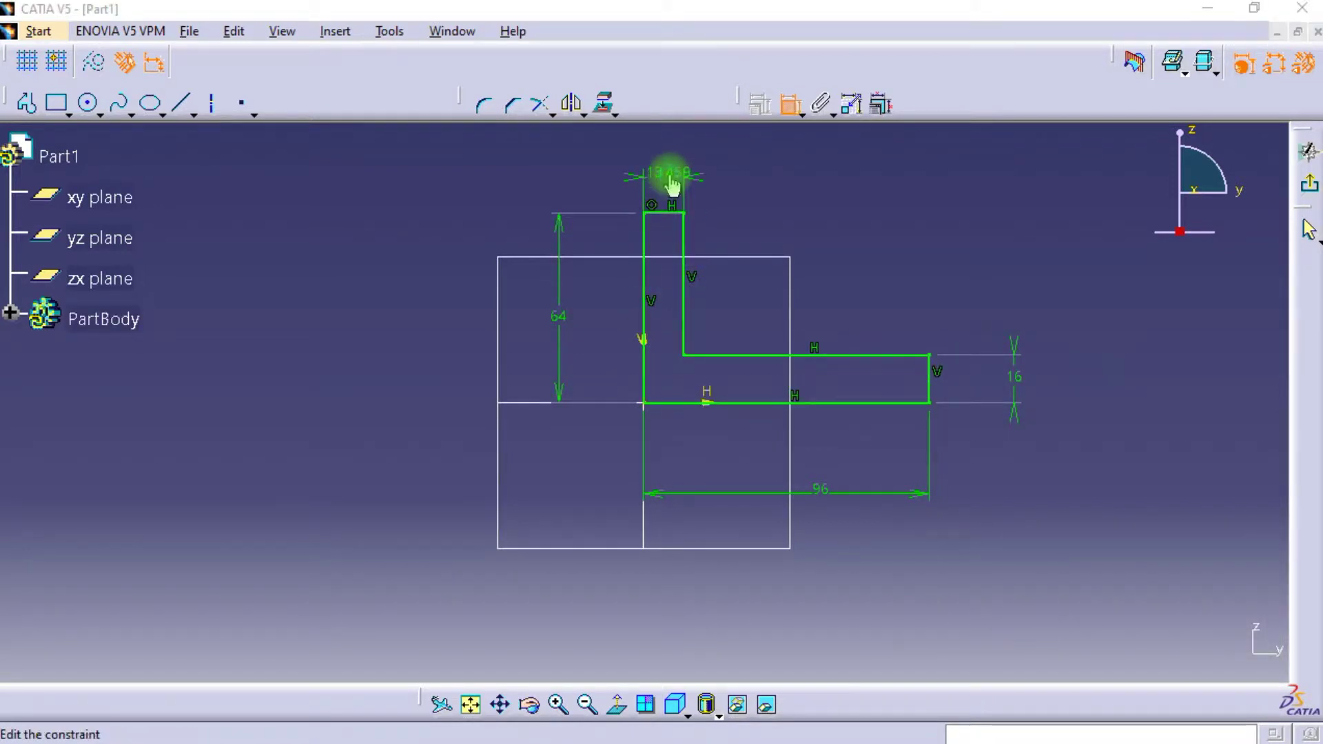
double_click(672, 181)
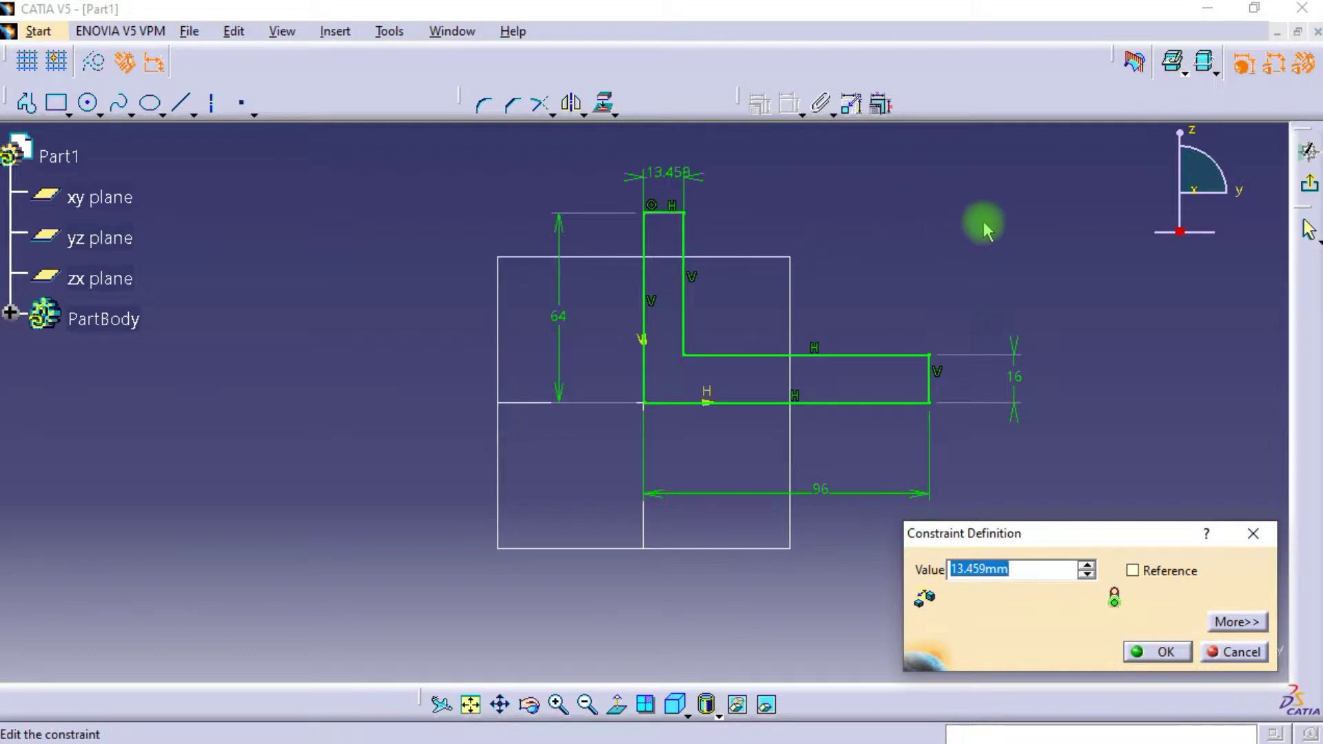
text(16)
key(Return)
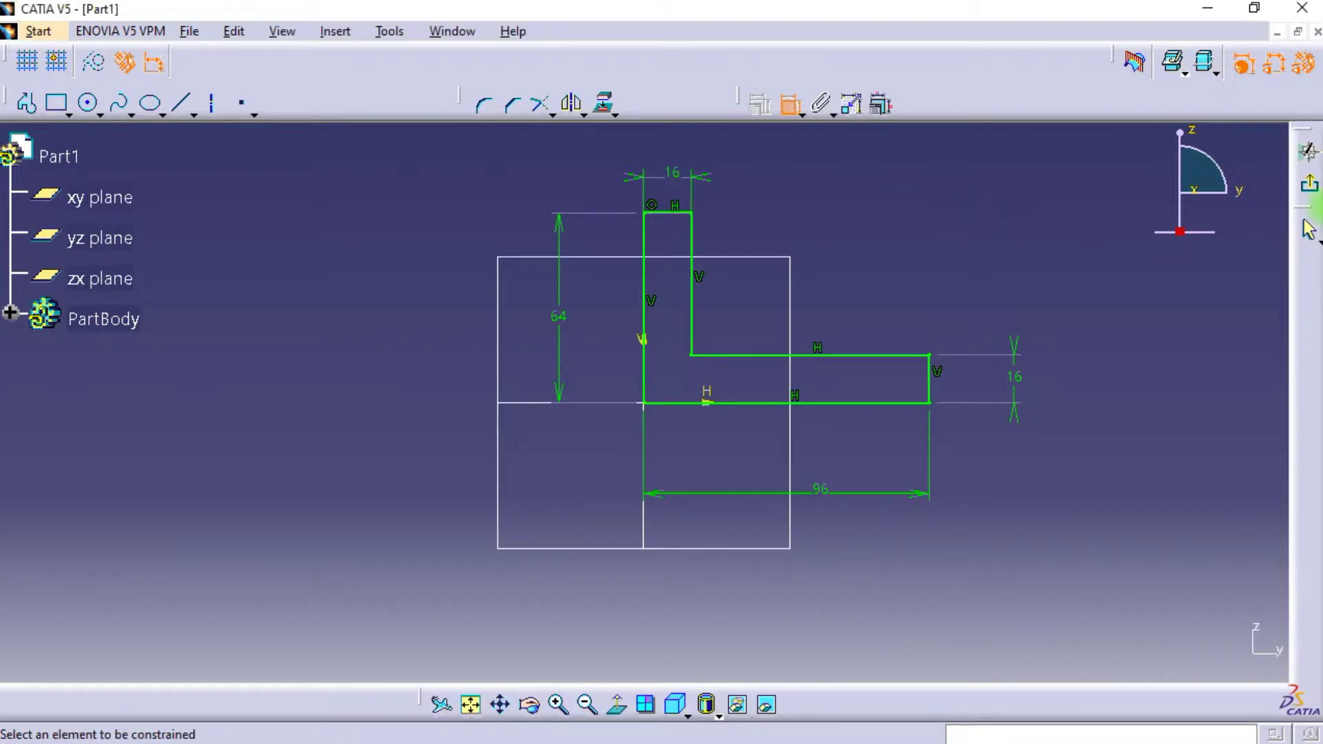
- Exit the sketch and extrude the L profile as a 64 mm long pad
click(1308, 180)
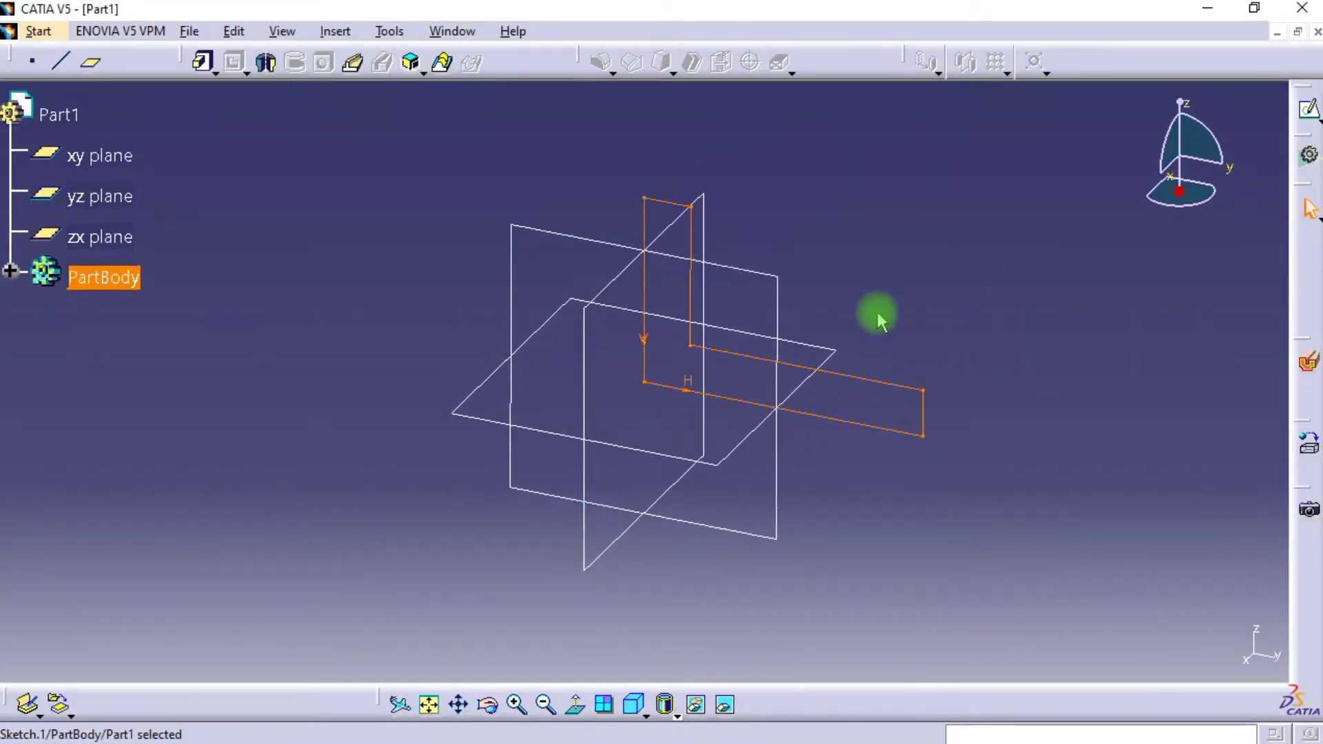
click(201, 62)
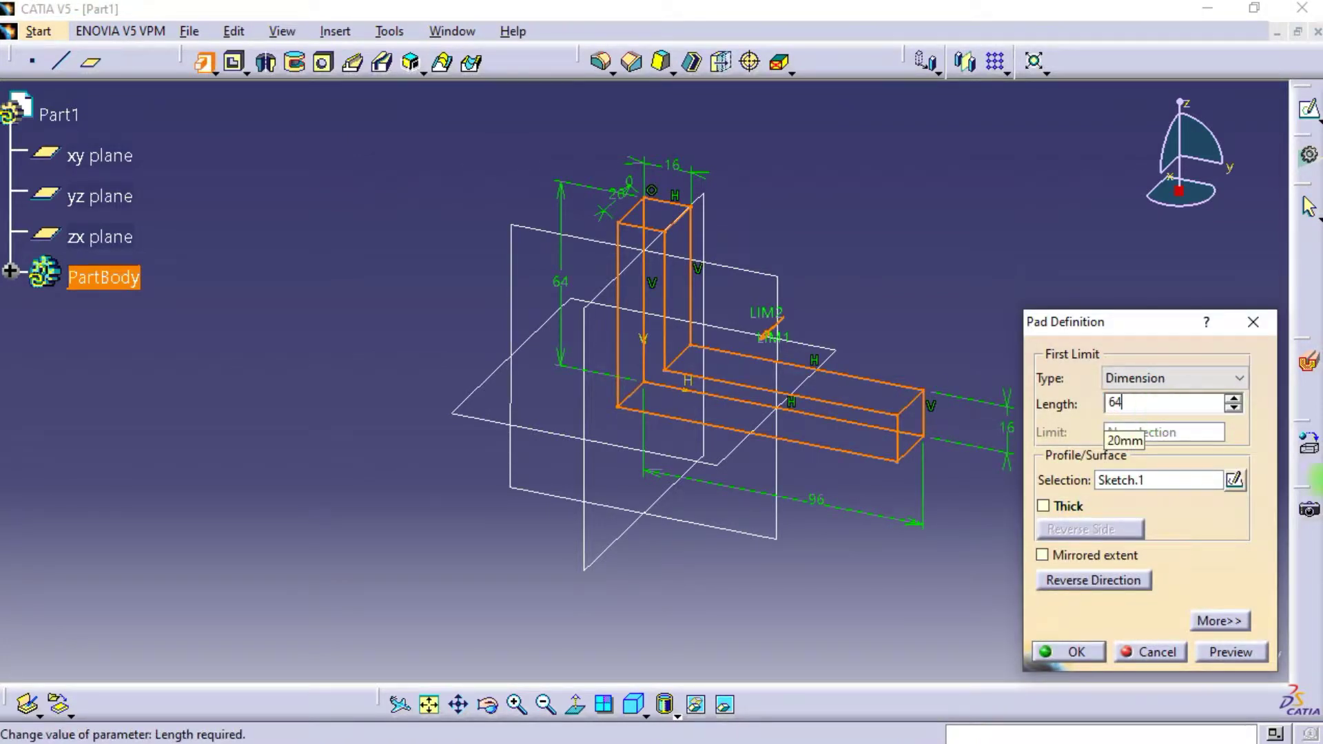
text(64)
click(1039, 458)
click(1074, 650)
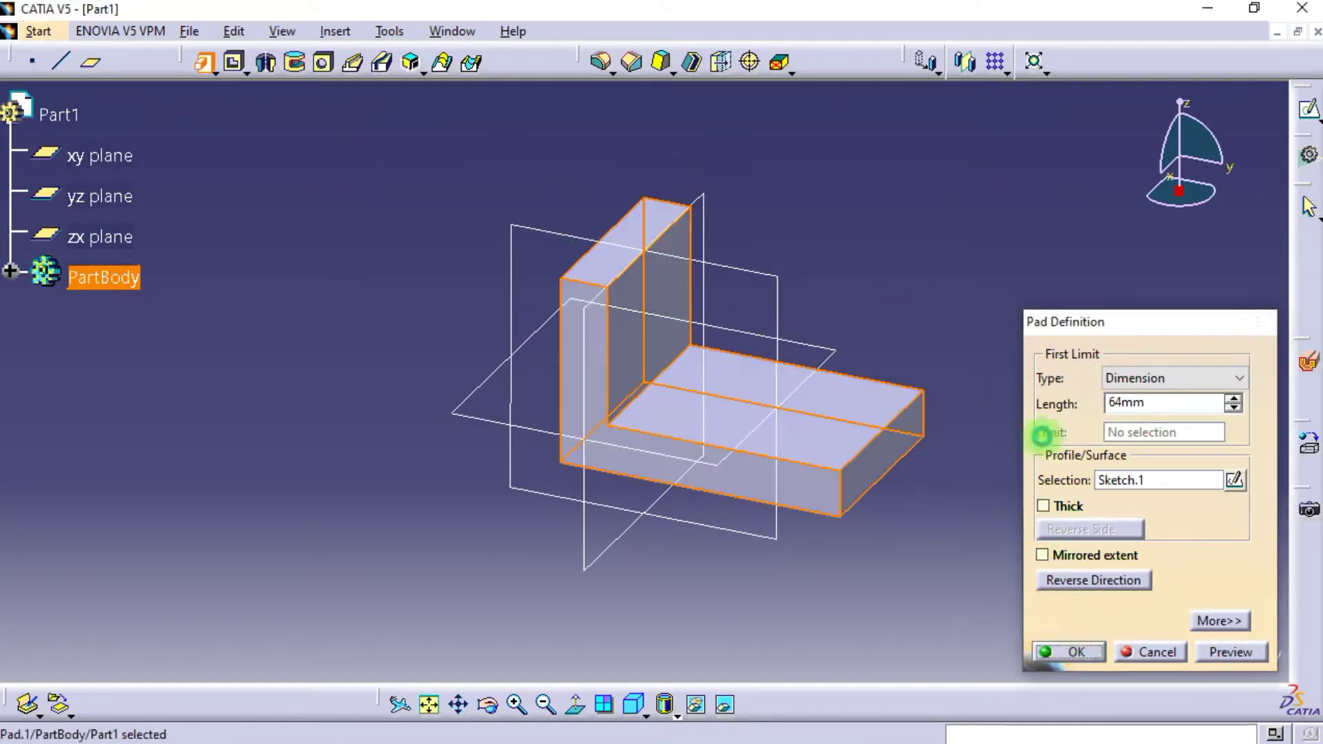
- Set up a Length1/Length2 chamfer of 30 mm by 20 mm on the upright leg's short upper edge at the front
click(643, 63)
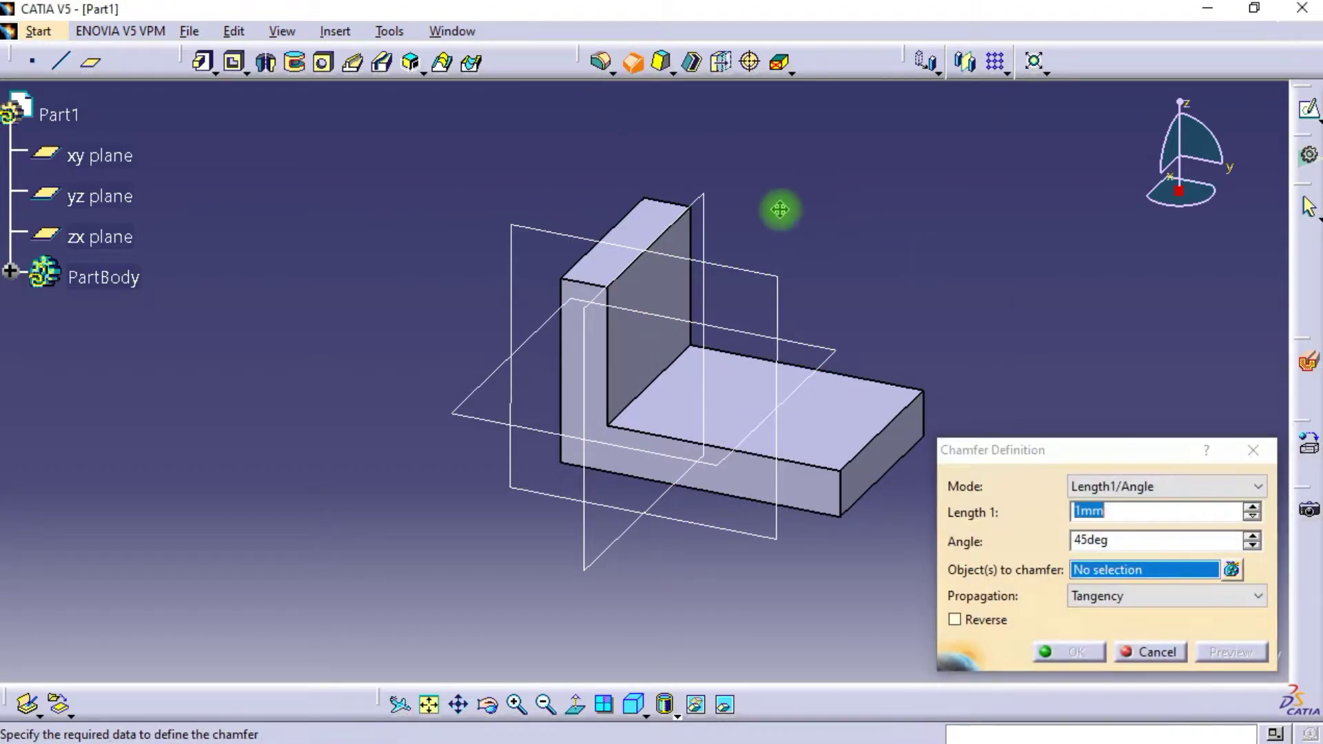
middle_drag(779, 210, 675, 251)
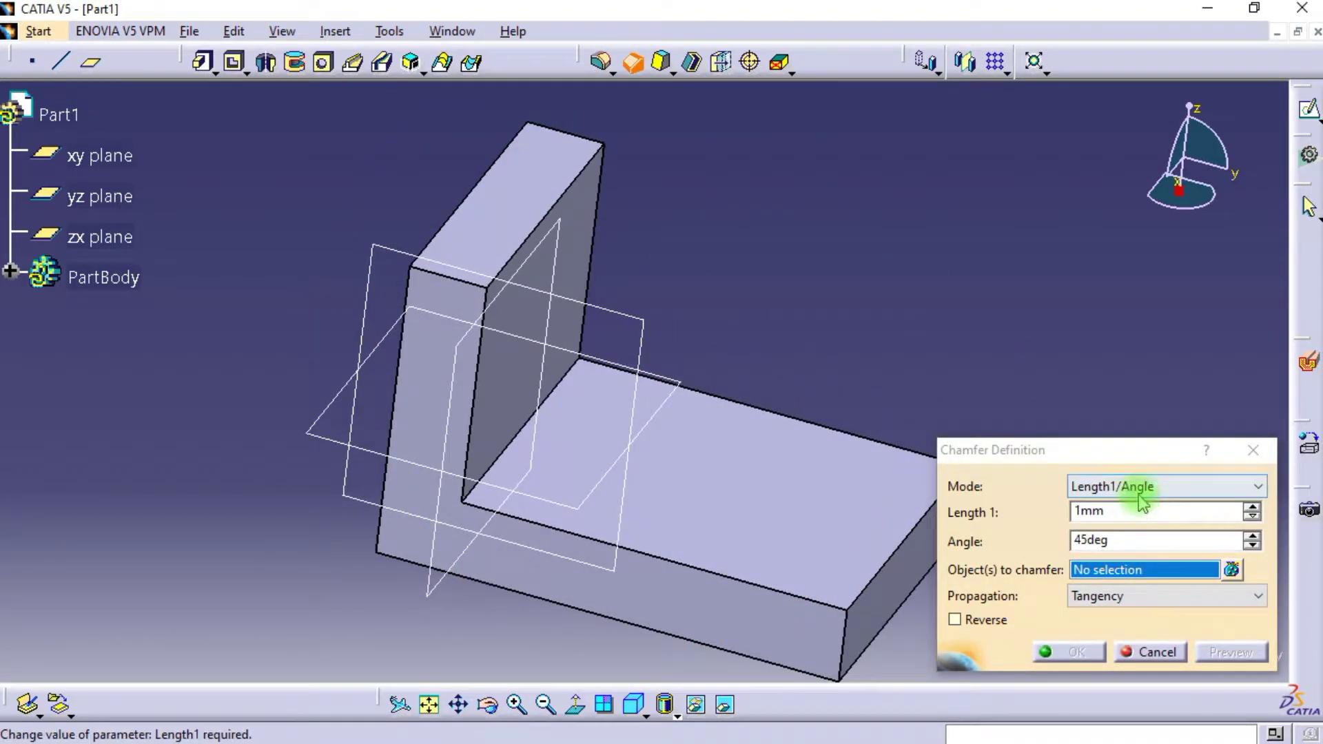
click(1114, 487)
click(1106, 521)
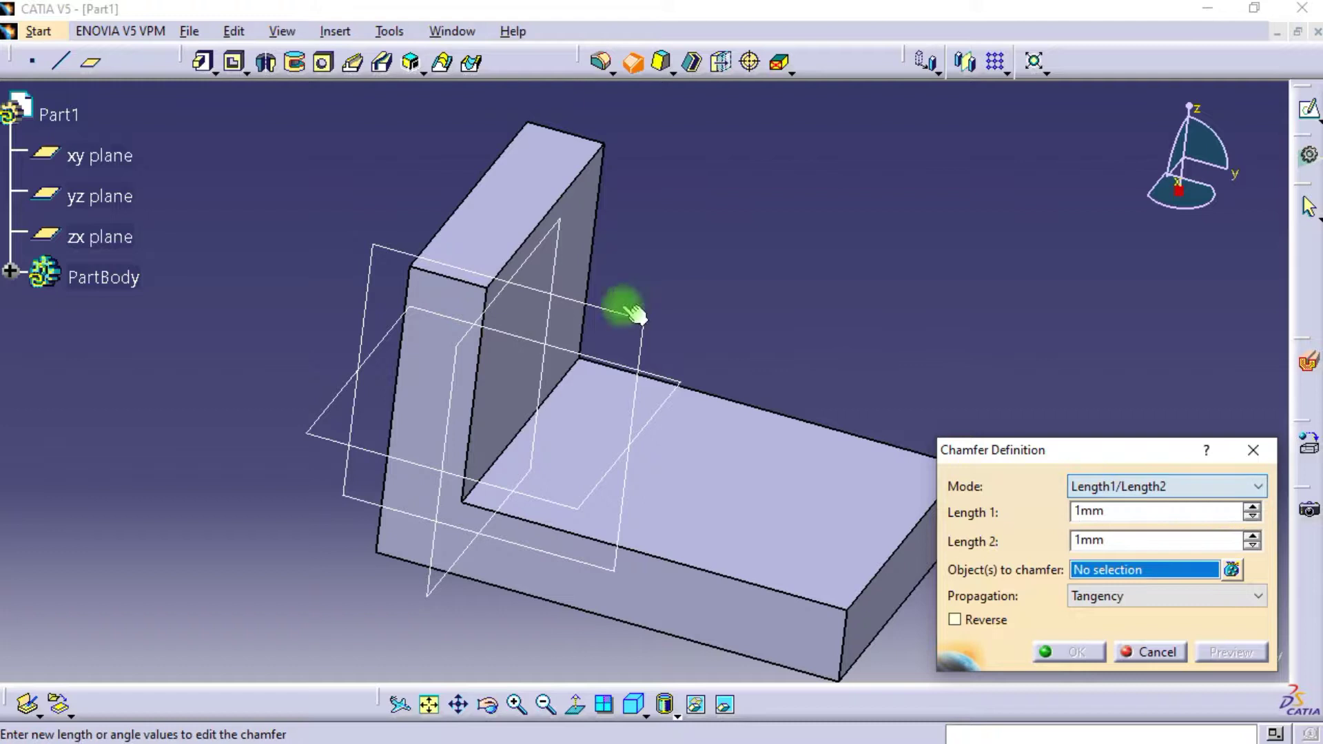
click(462, 281)
click(1098, 516)
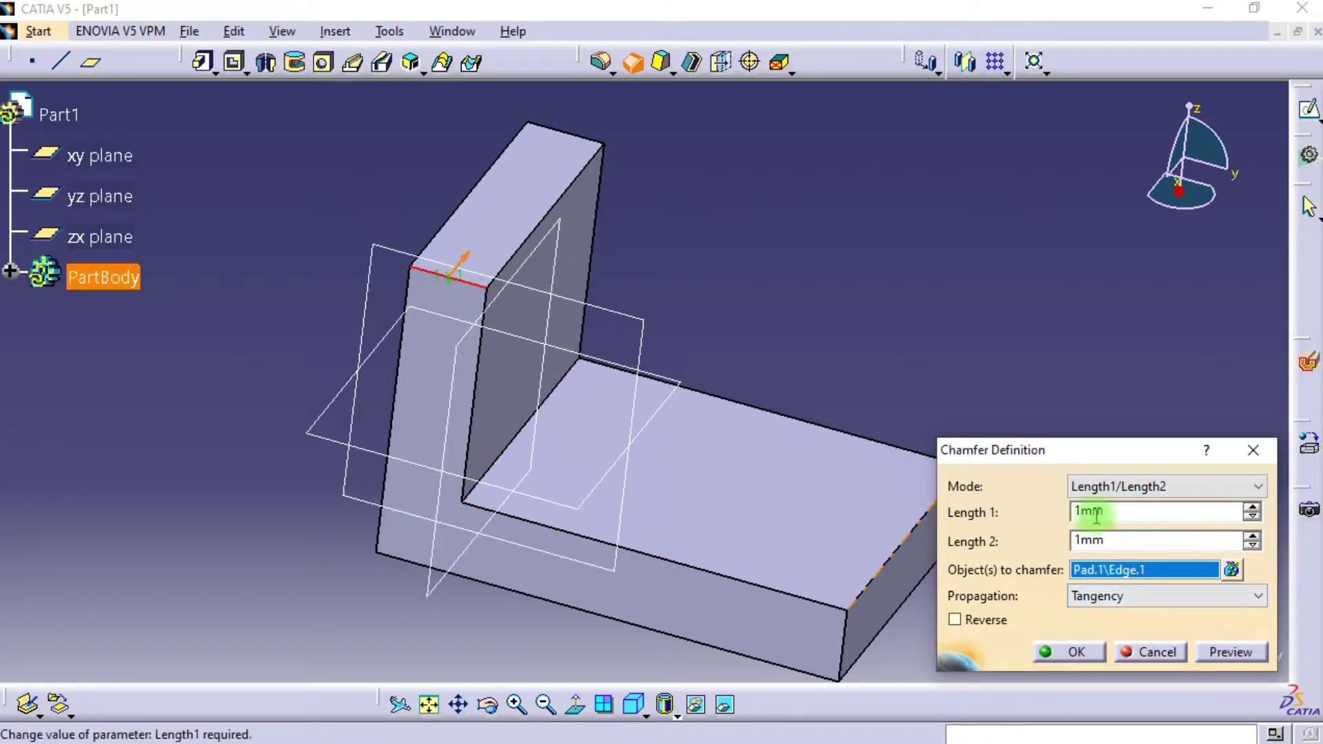
key(Tab)
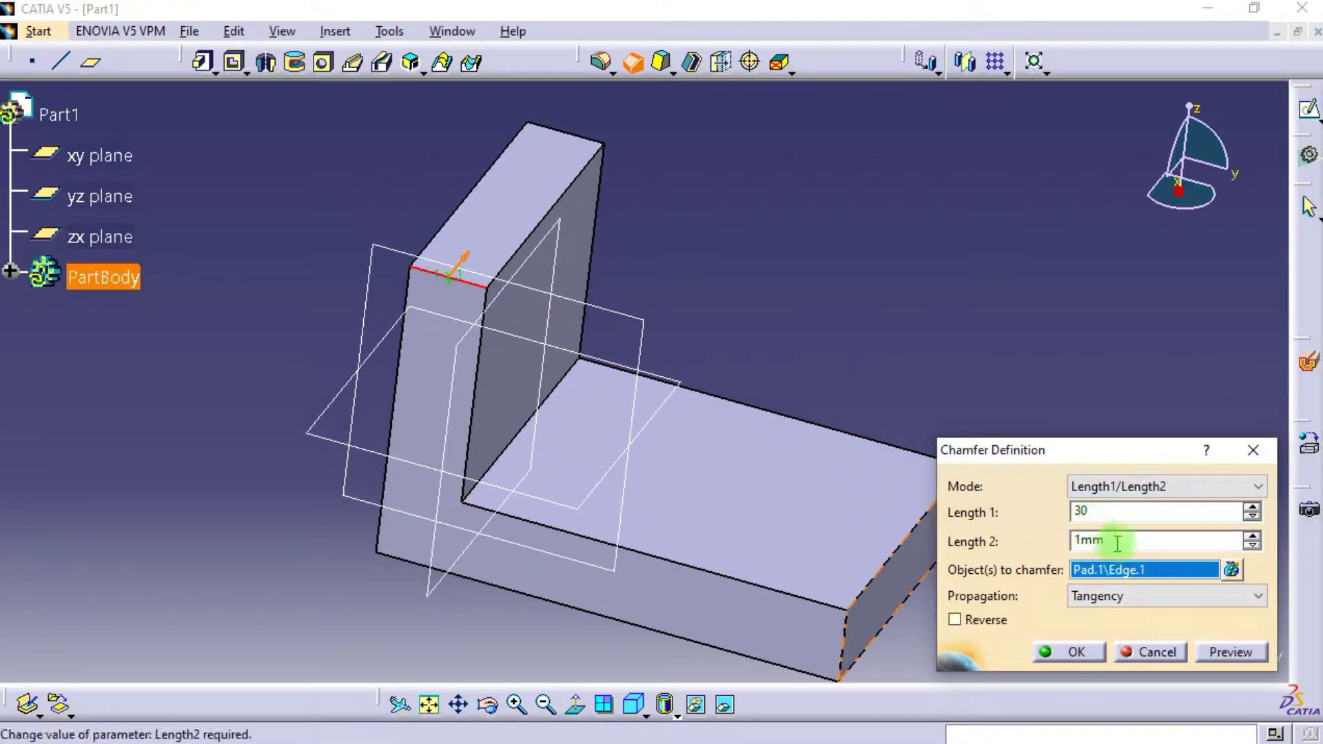
click(955, 331)
- Reverse the chamfer so its two lengths swap faces, and create it
middle_drag(784, 265, 346, 230)
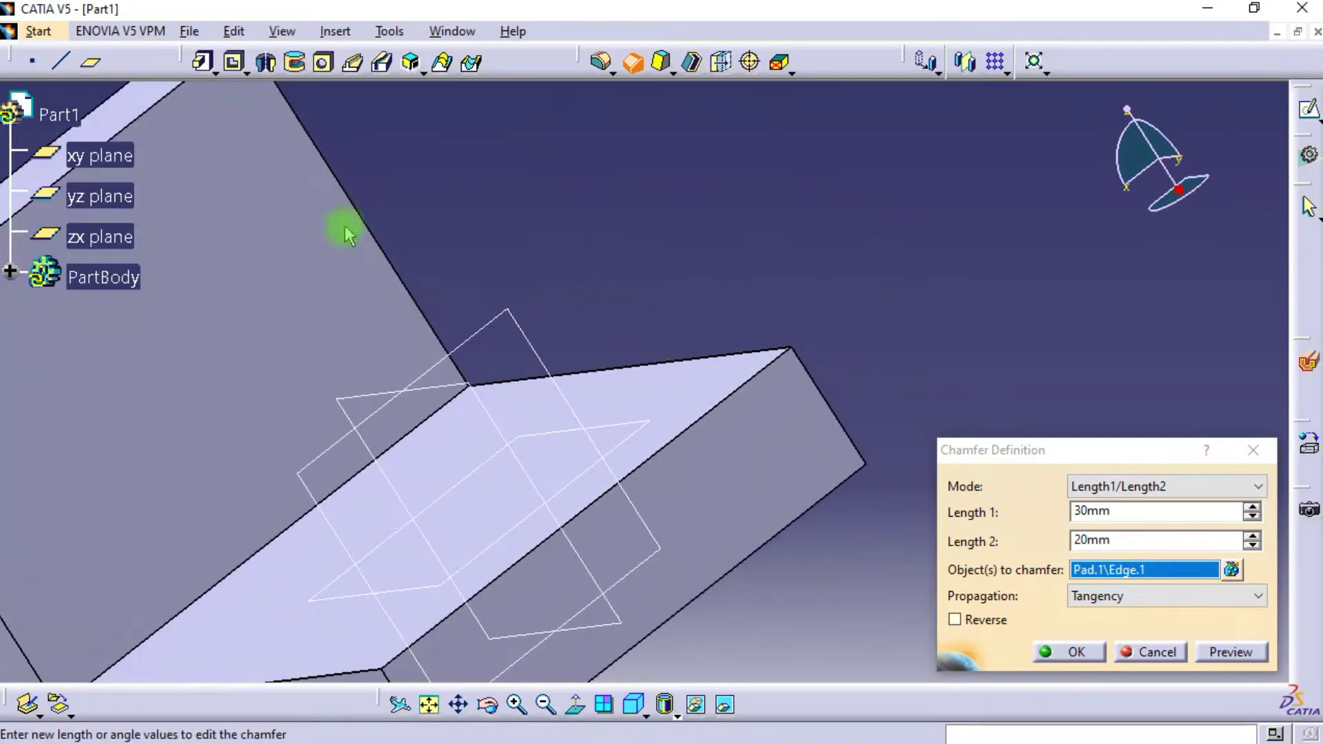
middle_drag(110, 325, 584, 312)
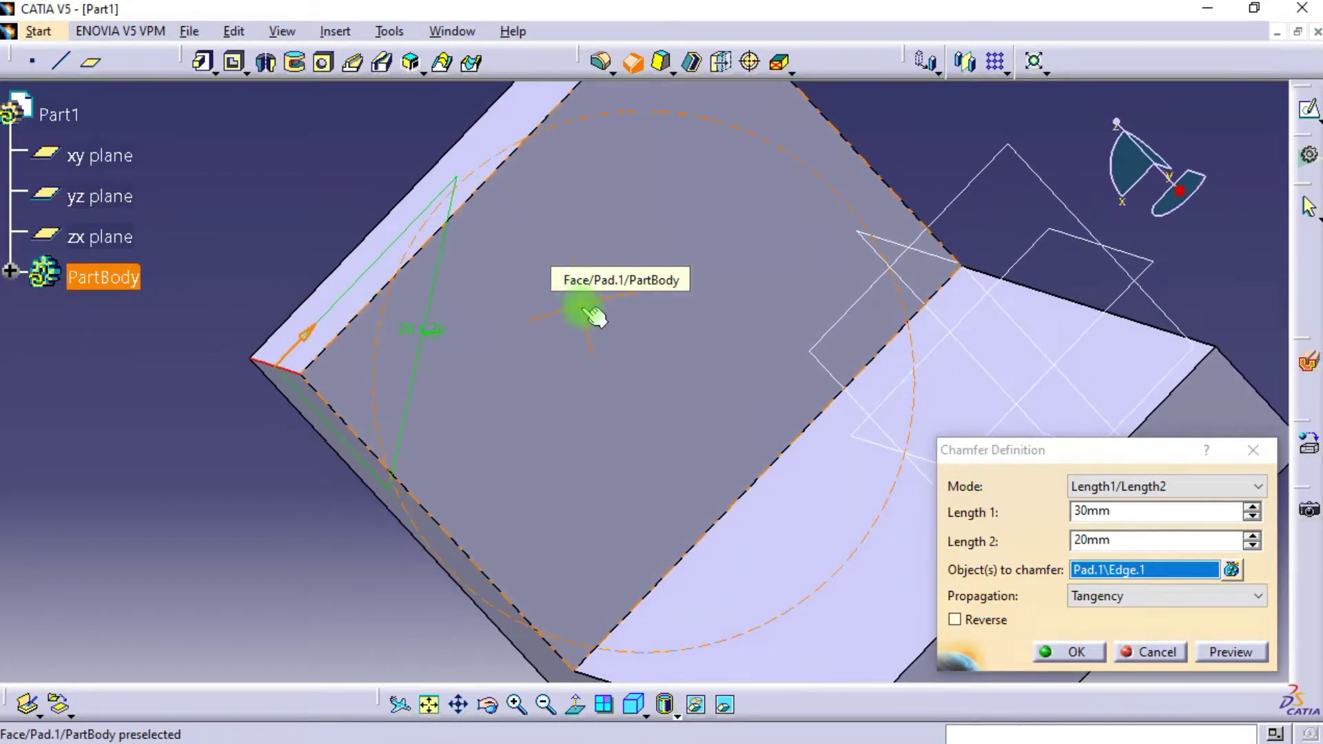
click(955, 620)
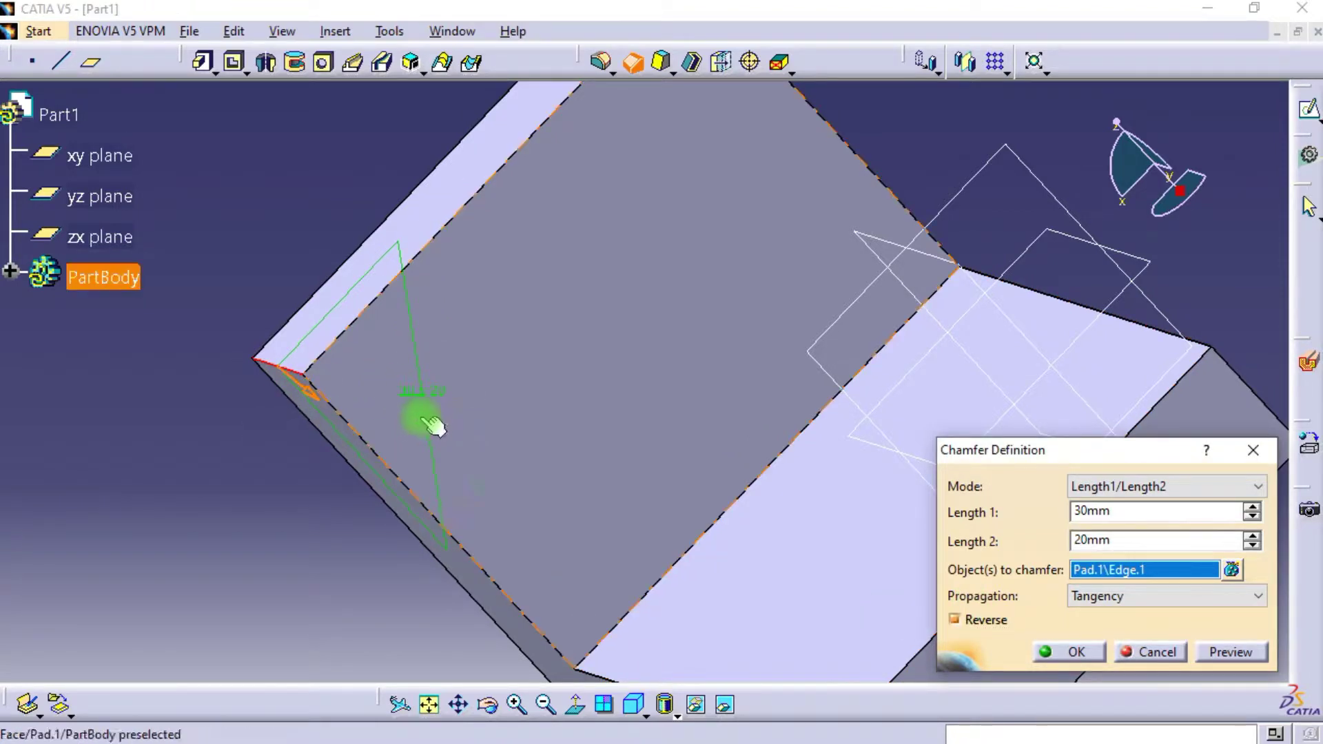
click(1101, 653)
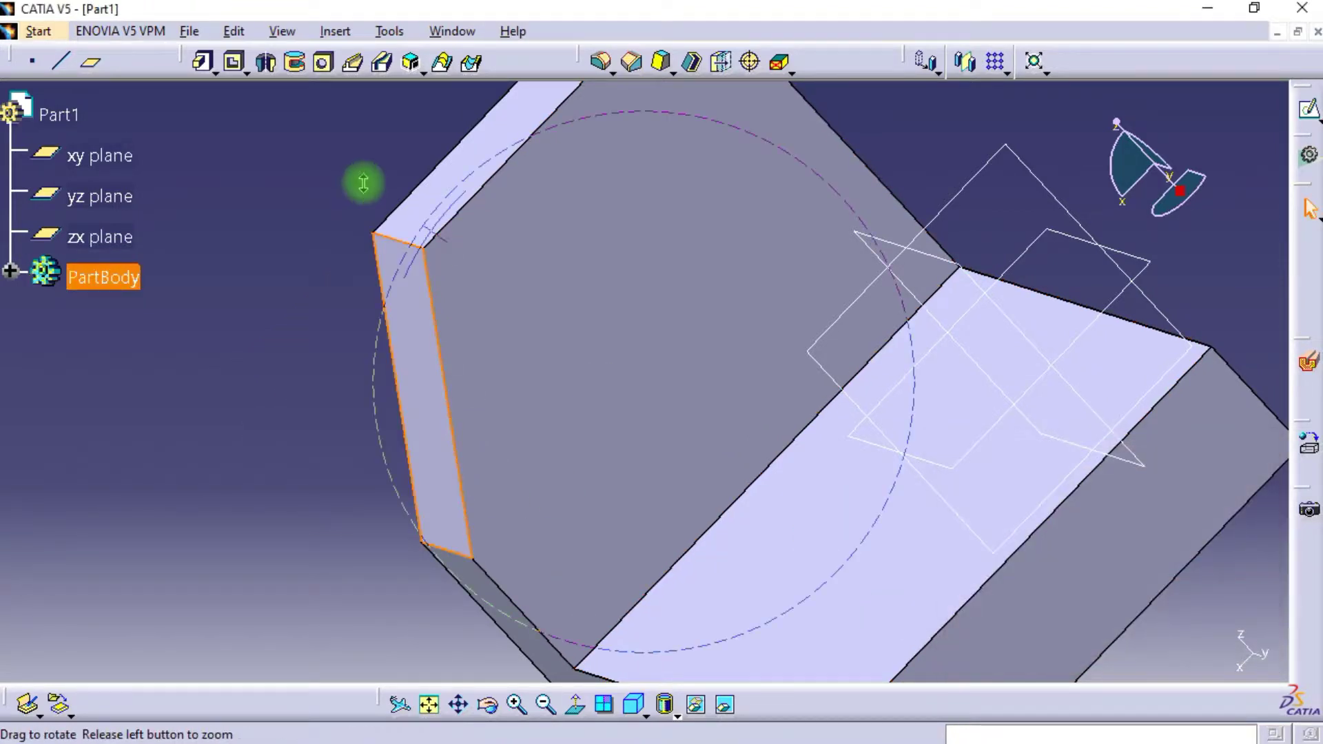
- Open a new sketch on the L-shaped rear face, on the side away from the chamfer
middle_drag(363, 183, 706, 253)
click(628, 335)
click(1308, 109)
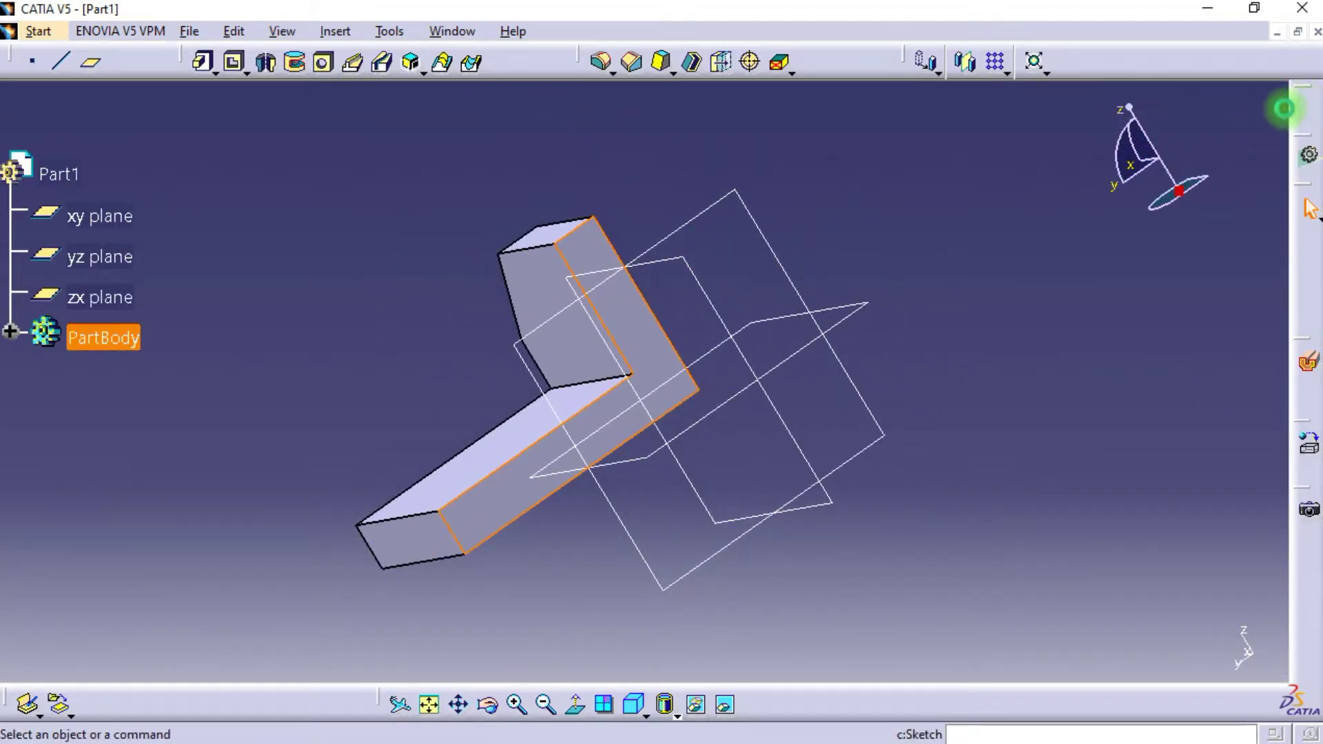
mouse_move(689, 249)
middle_down()
mouse_move(712, 189)
mouse_move(751, 349)
middle_up()
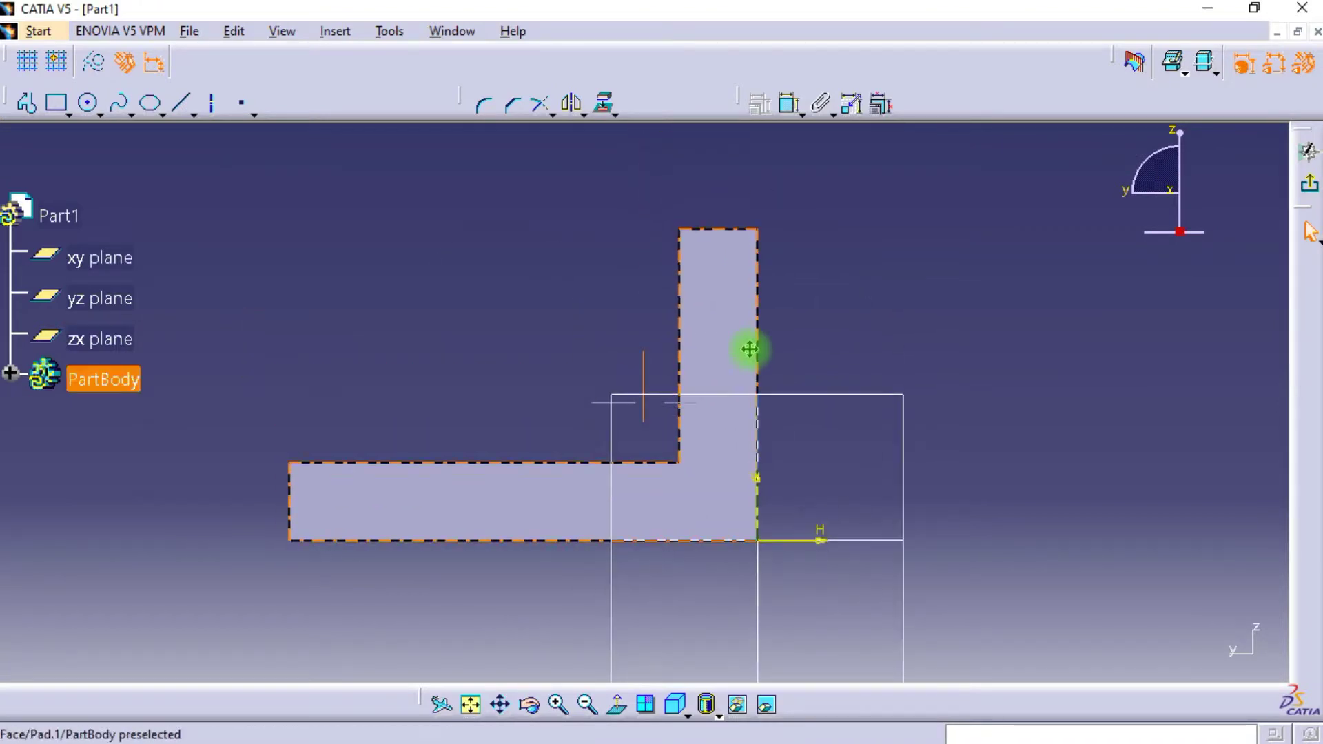
- Sketch a rectangle about 49 by 35 mm in the open area above the horizontal leg, beside the upright leg
click(56, 104)
click(646, 444)
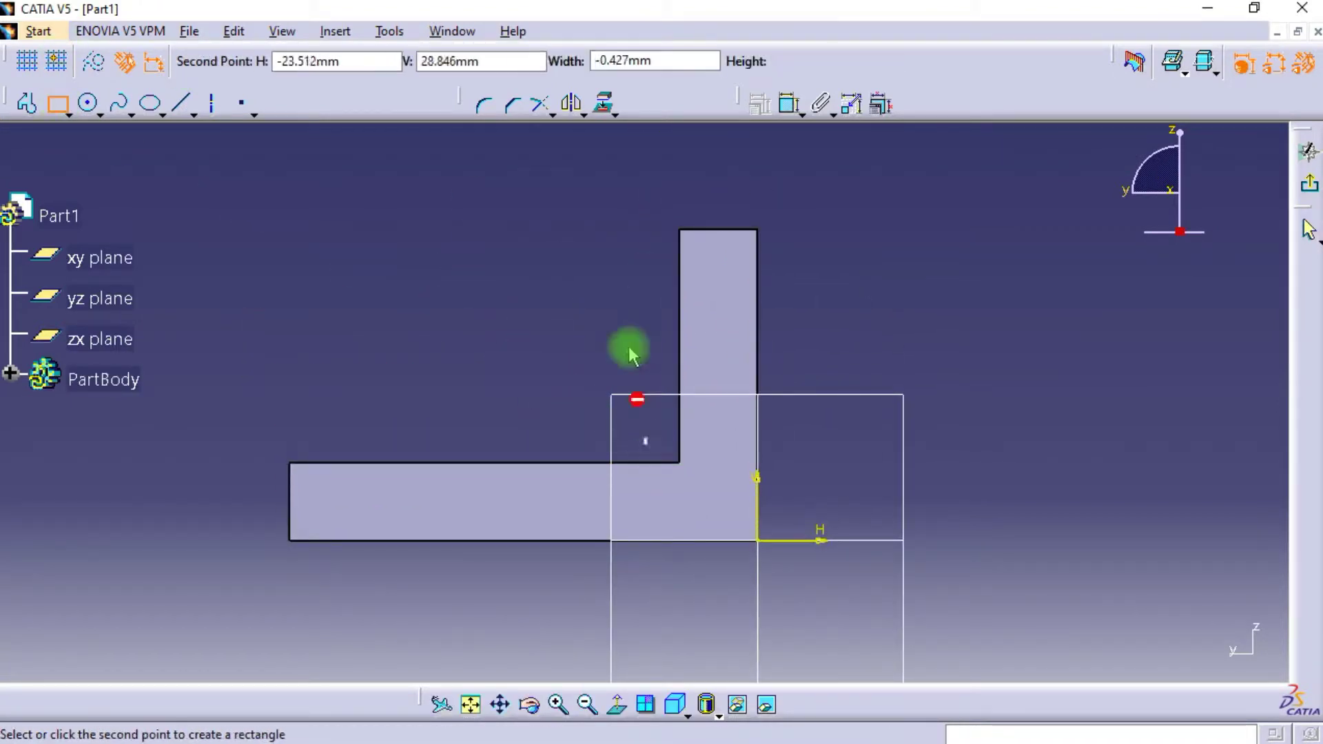
click(404, 274)
click(448, 193)
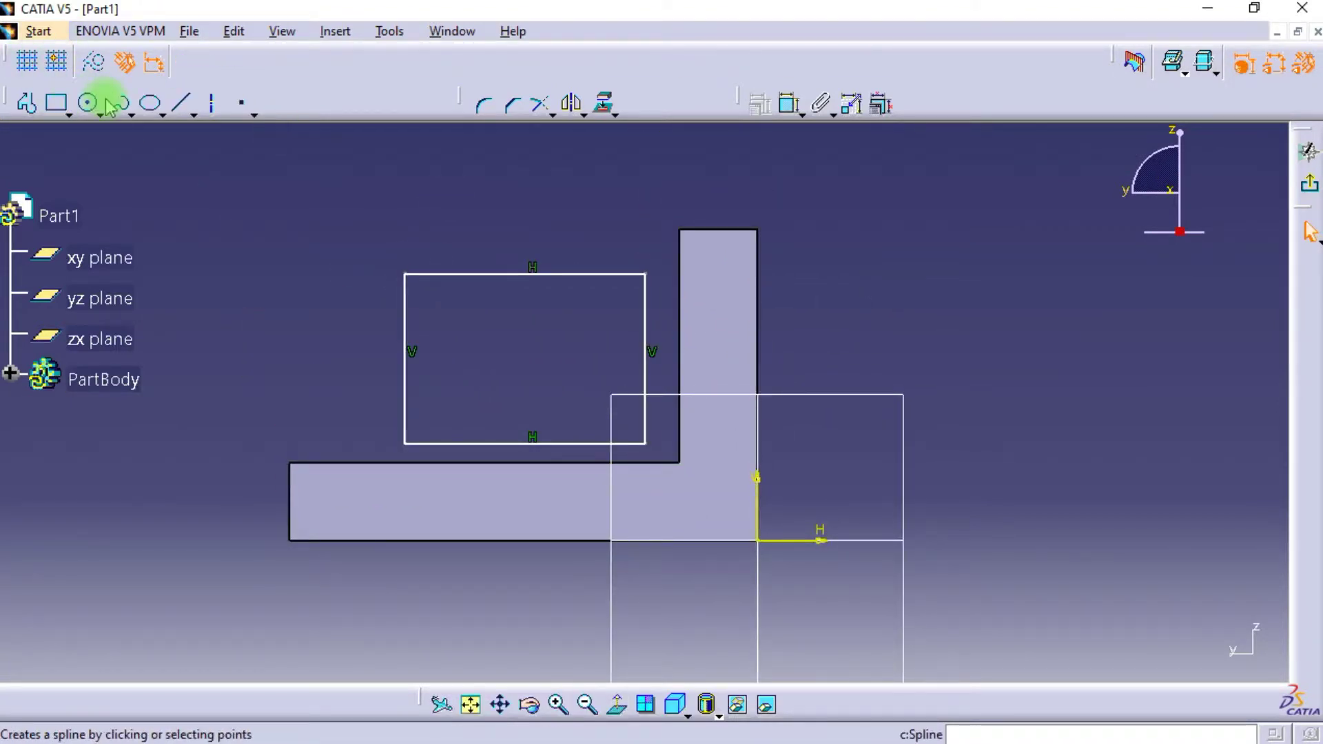
- Draw a downward semicircular arc of about 14.6 mm radius centred on the midpoint of the rectangle's upper edge, ending on that edge
click(102, 108)
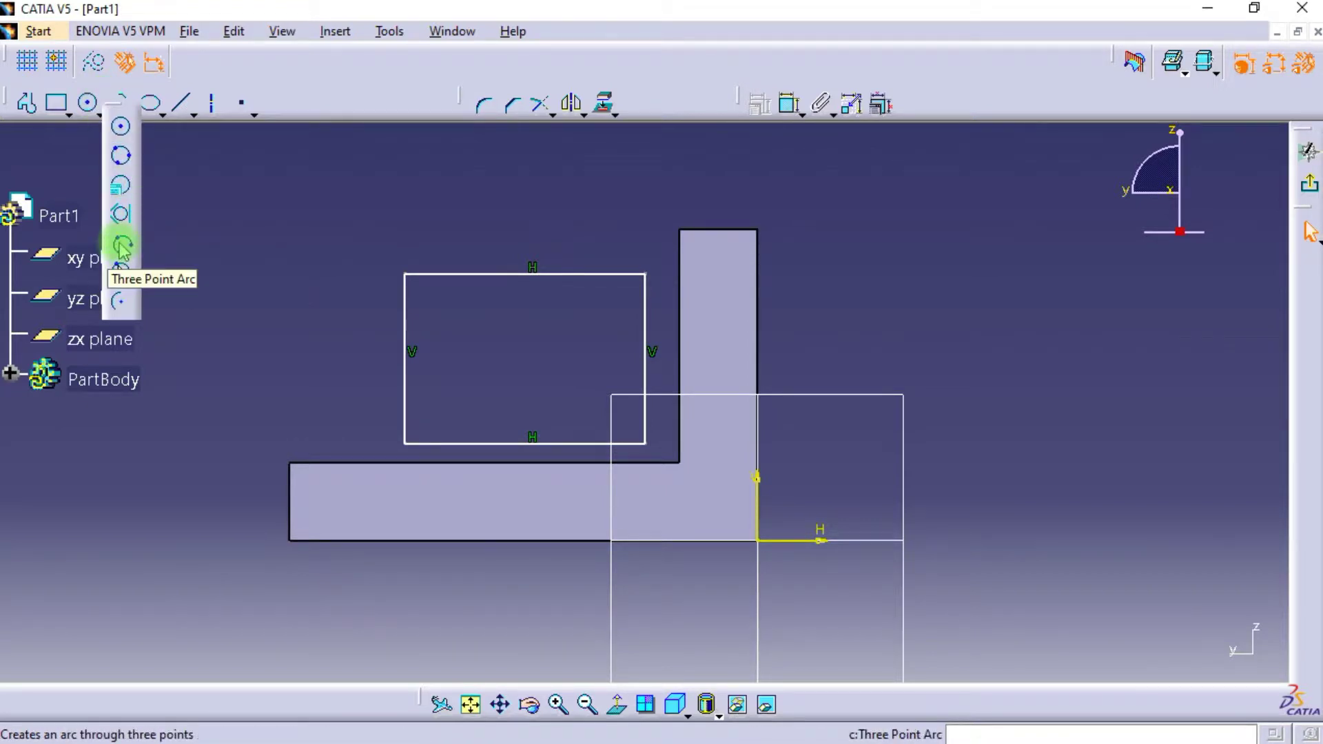
click(119, 299)
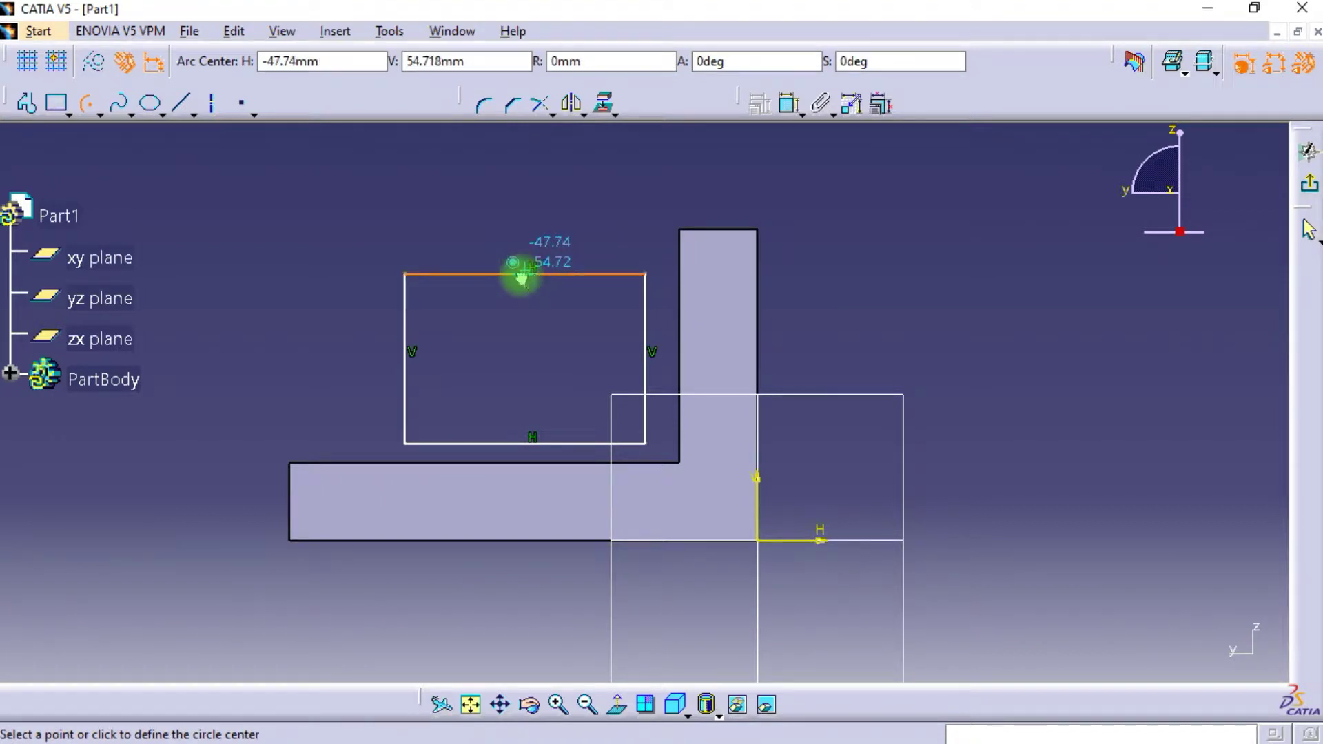
click(523, 274)
click(453, 275)
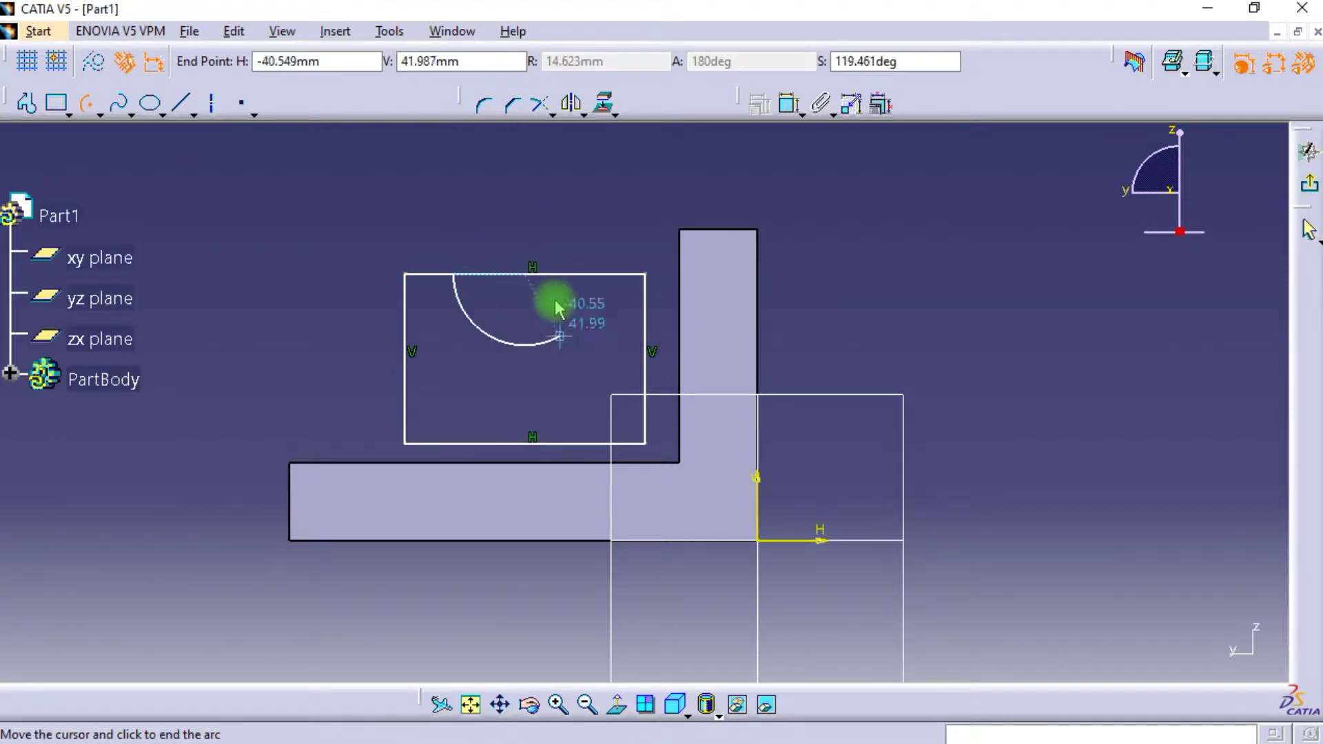
click(594, 274)
- Quick-trim the part of the rectangle's upper edge between the arc's ends, accepting the change to the midpoint constraint
click(551, 110)
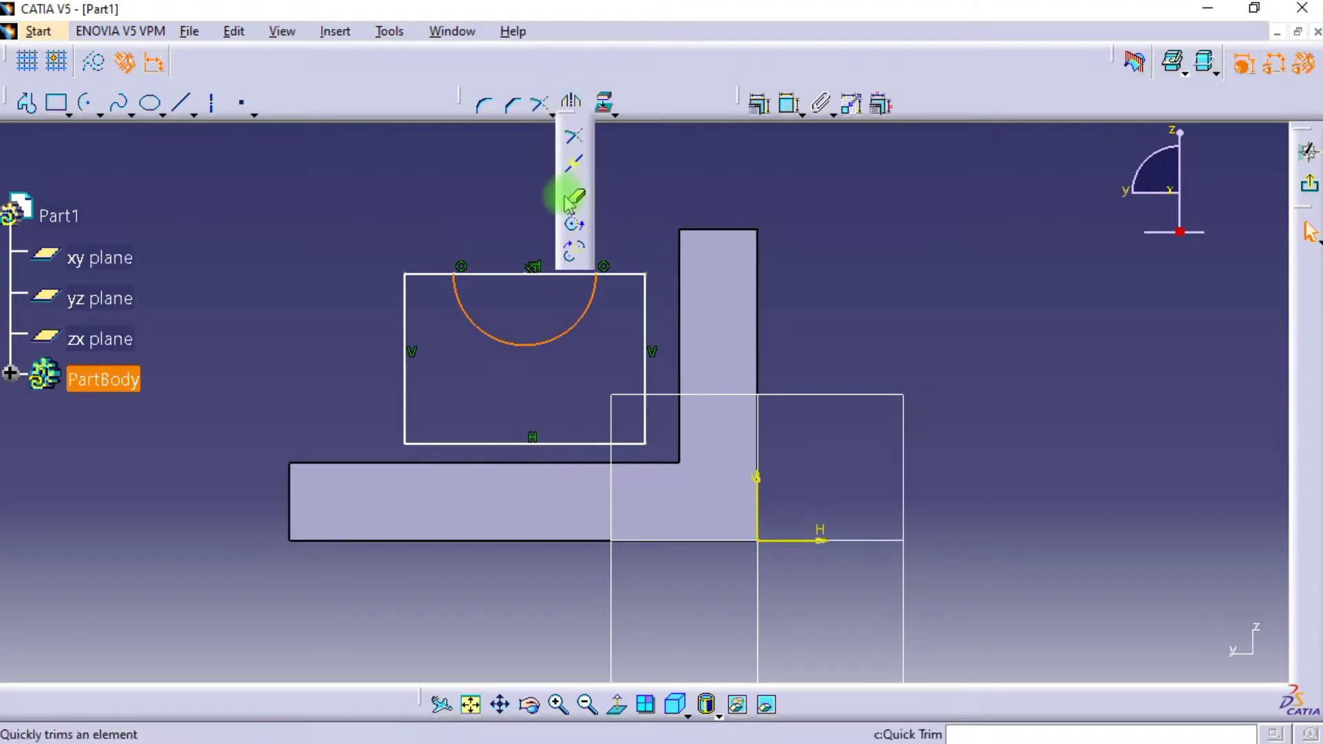
click(562, 227)
click(548, 274)
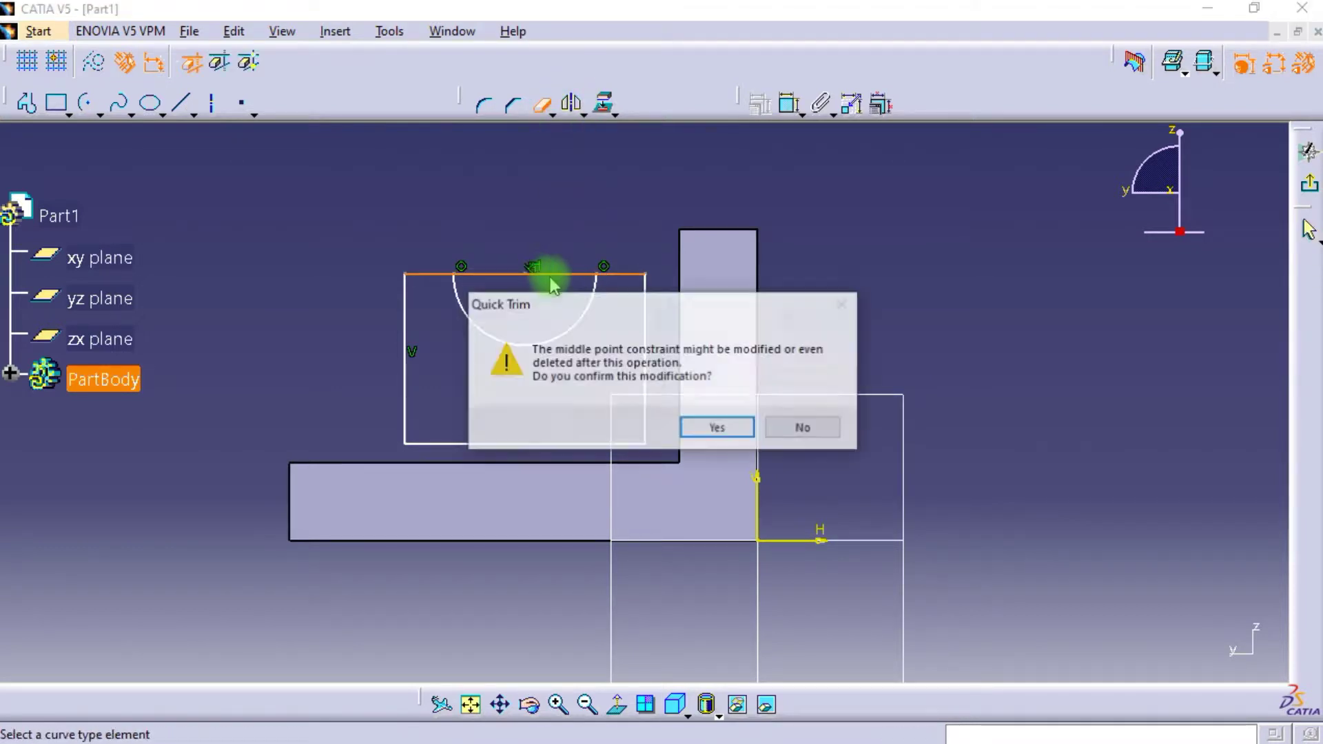
click(709, 425)
- Dimension the notched profile's height on its outer vertical side and set it to 28 mm
click(789, 115)
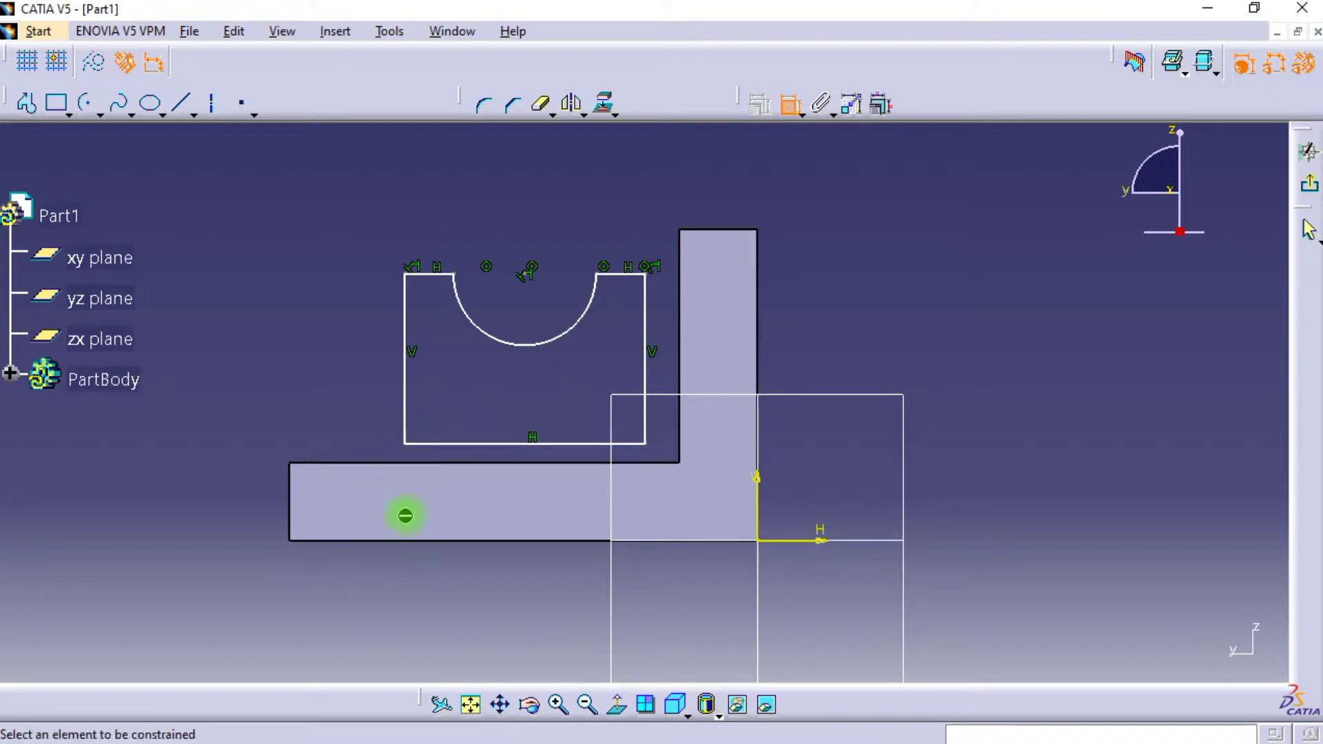
click(417, 403)
click(310, 375)
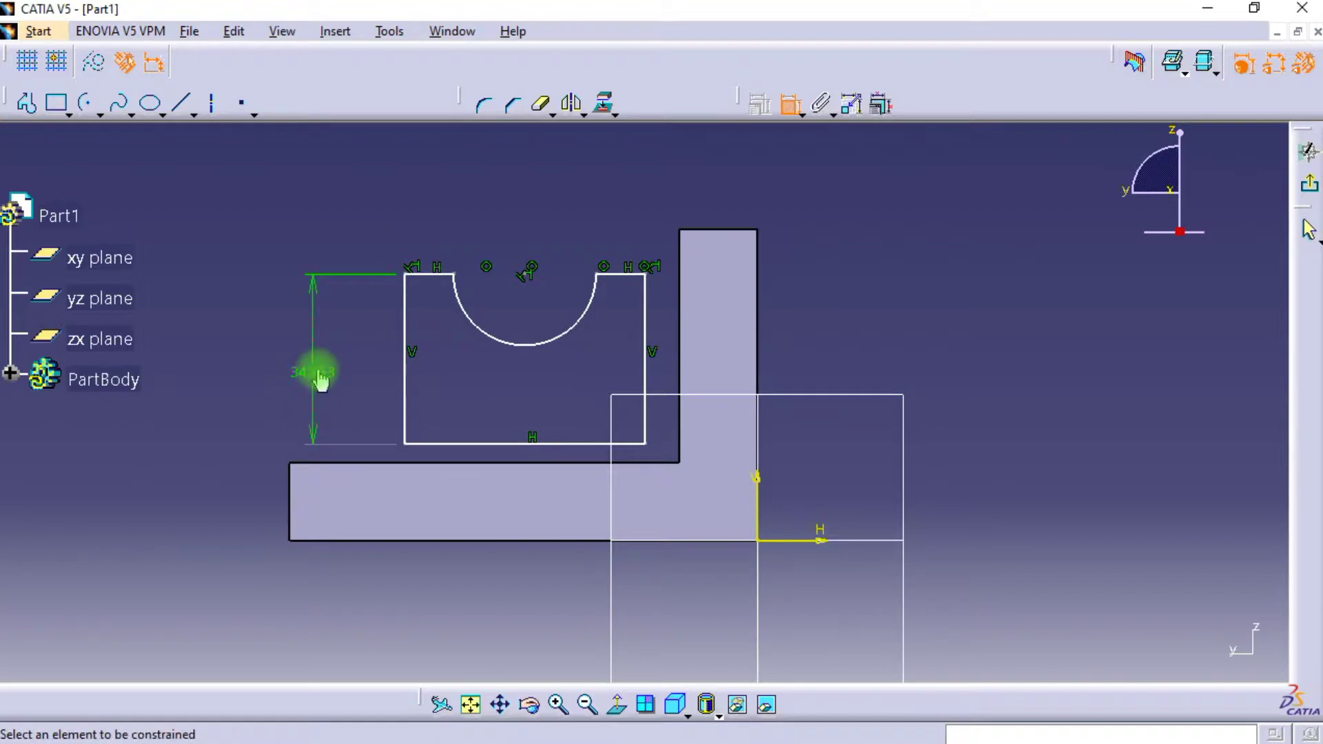
double_click(312, 372)
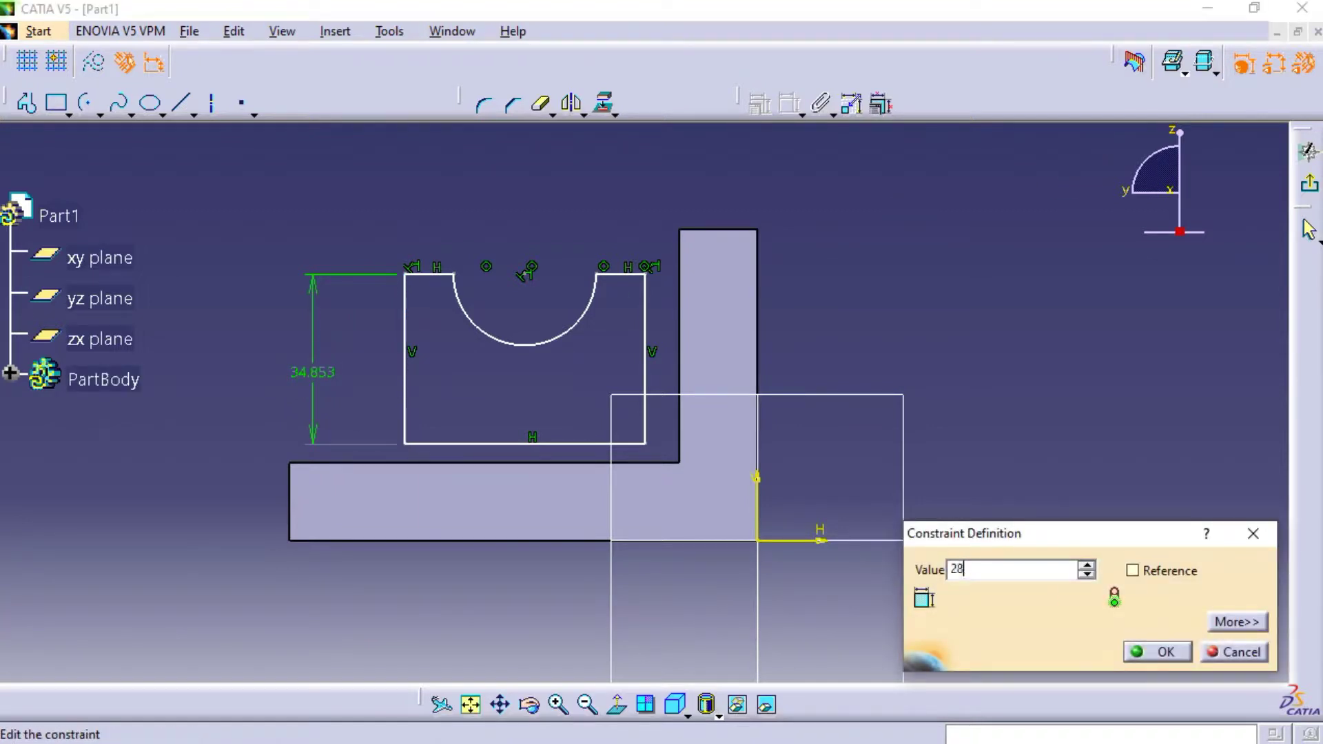
key(Return)
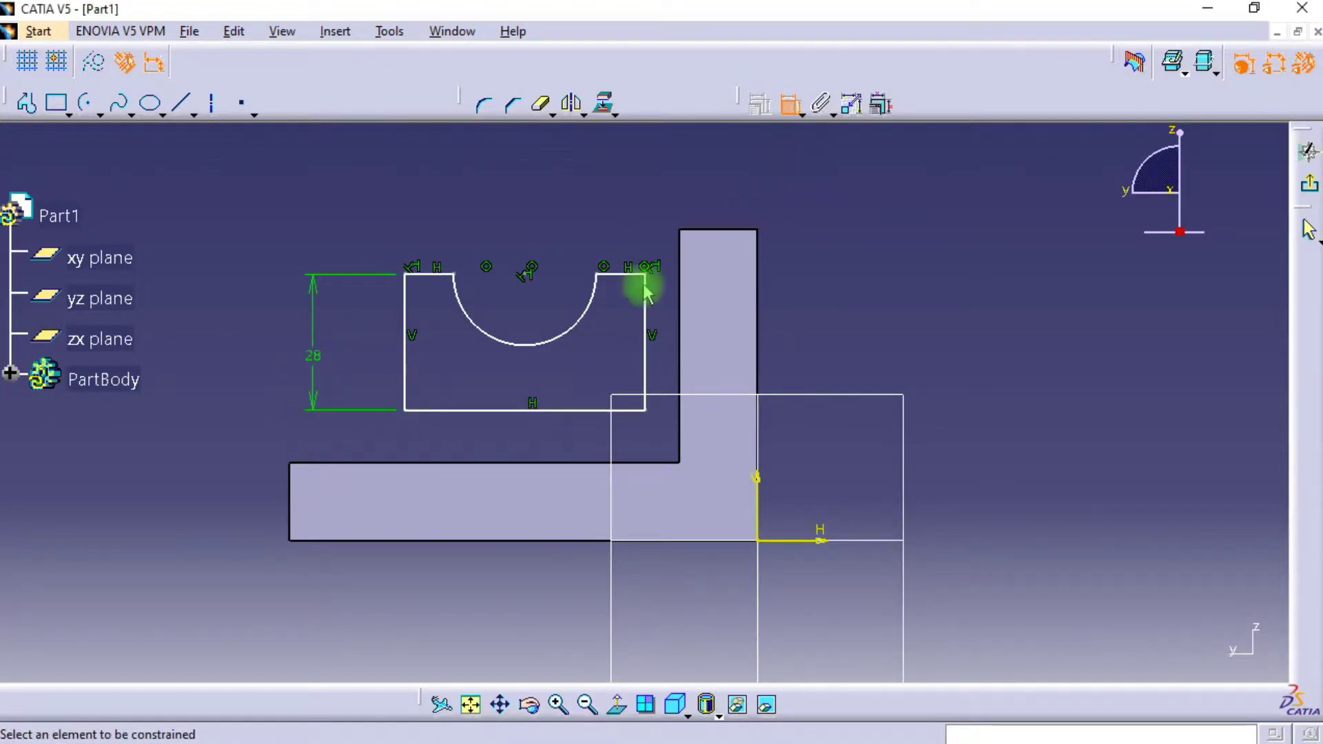
- Dimension the arc's radius as 12 mm and the profile's overall width as 40 mm
click(566, 345)
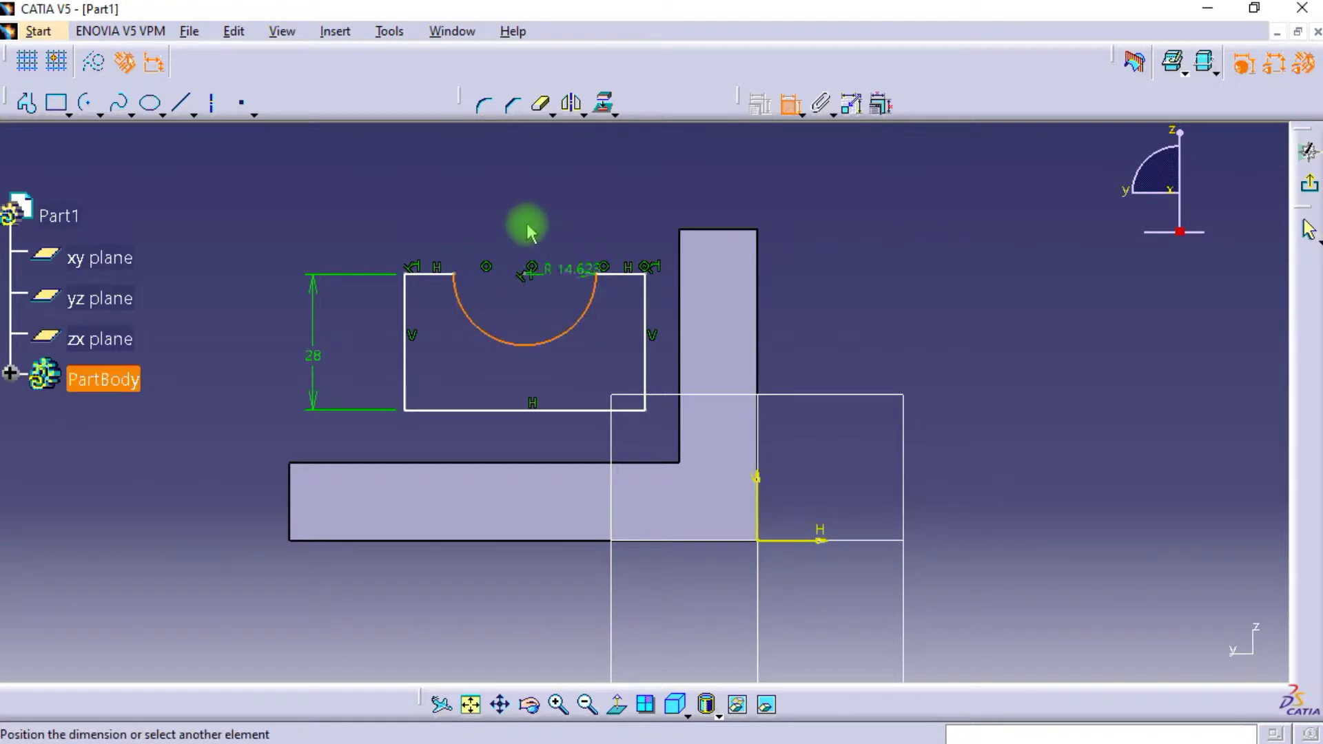
click(514, 310)
double_click(515, 310)
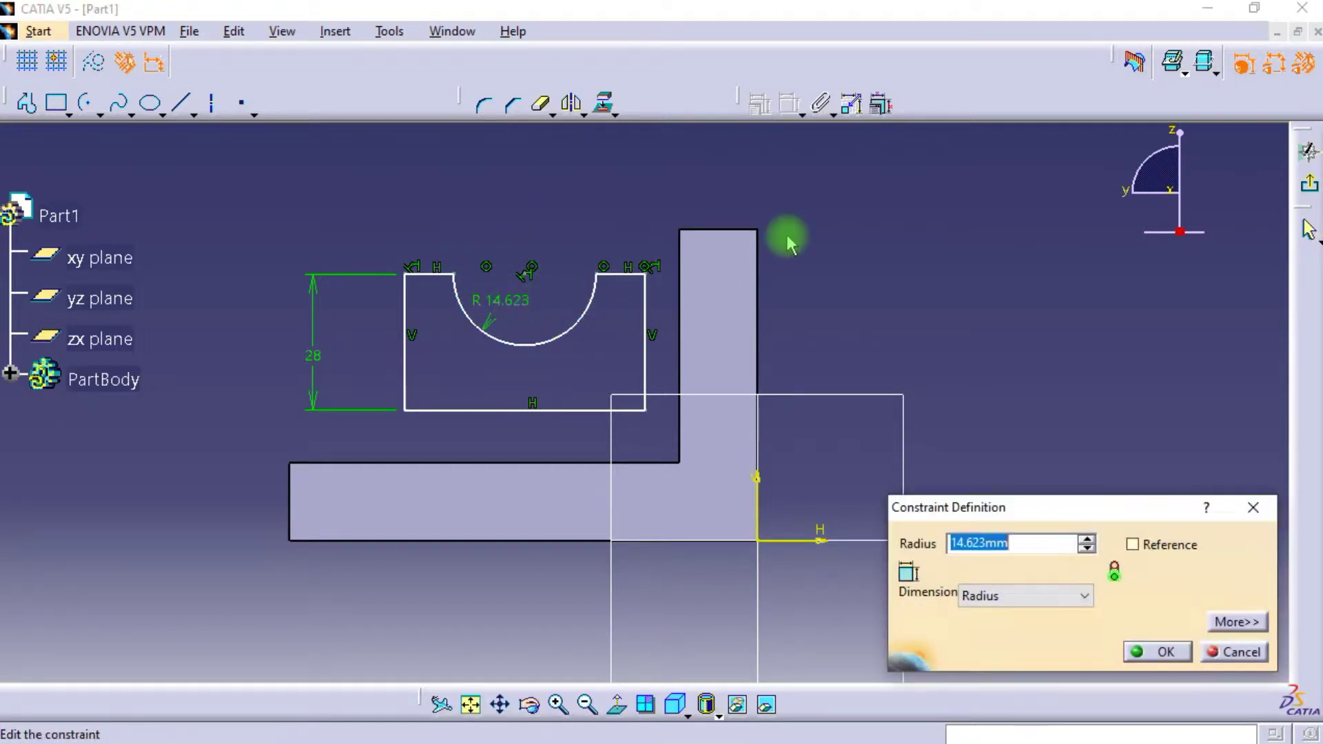
key(Return)
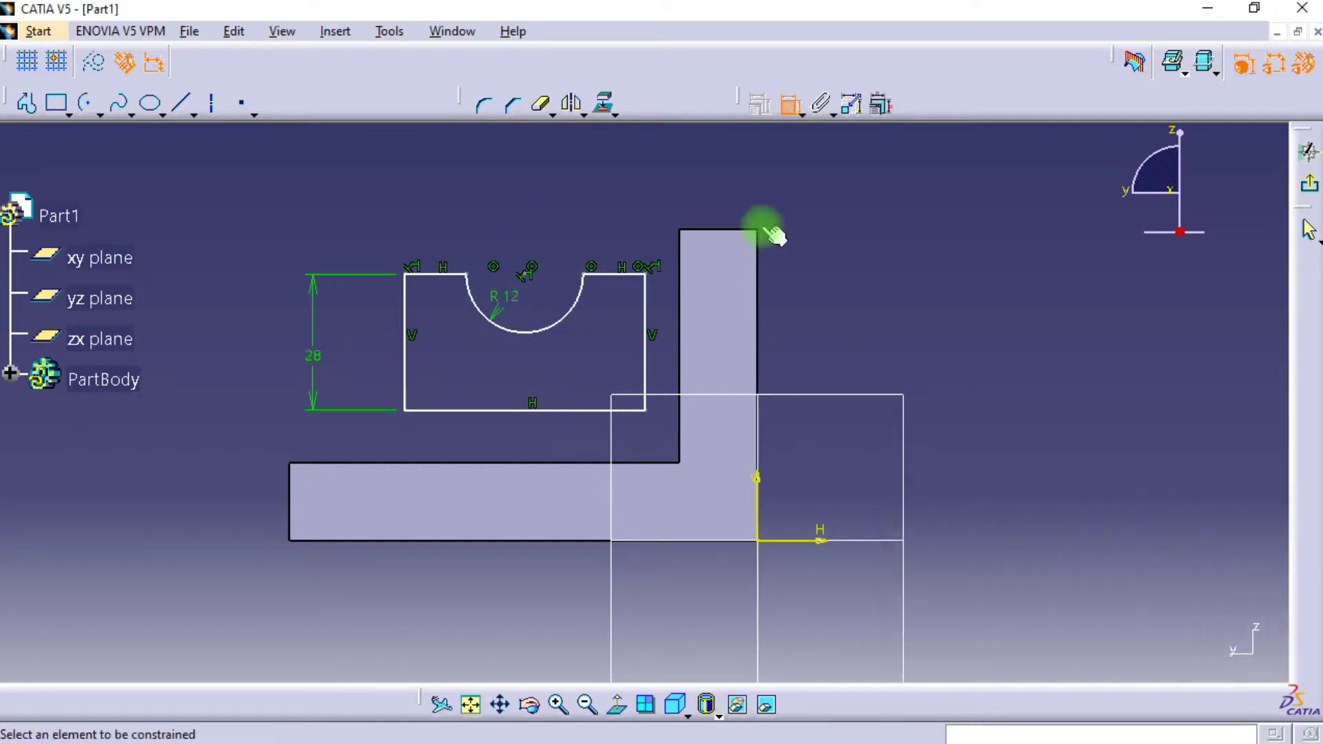
click(406, 375)
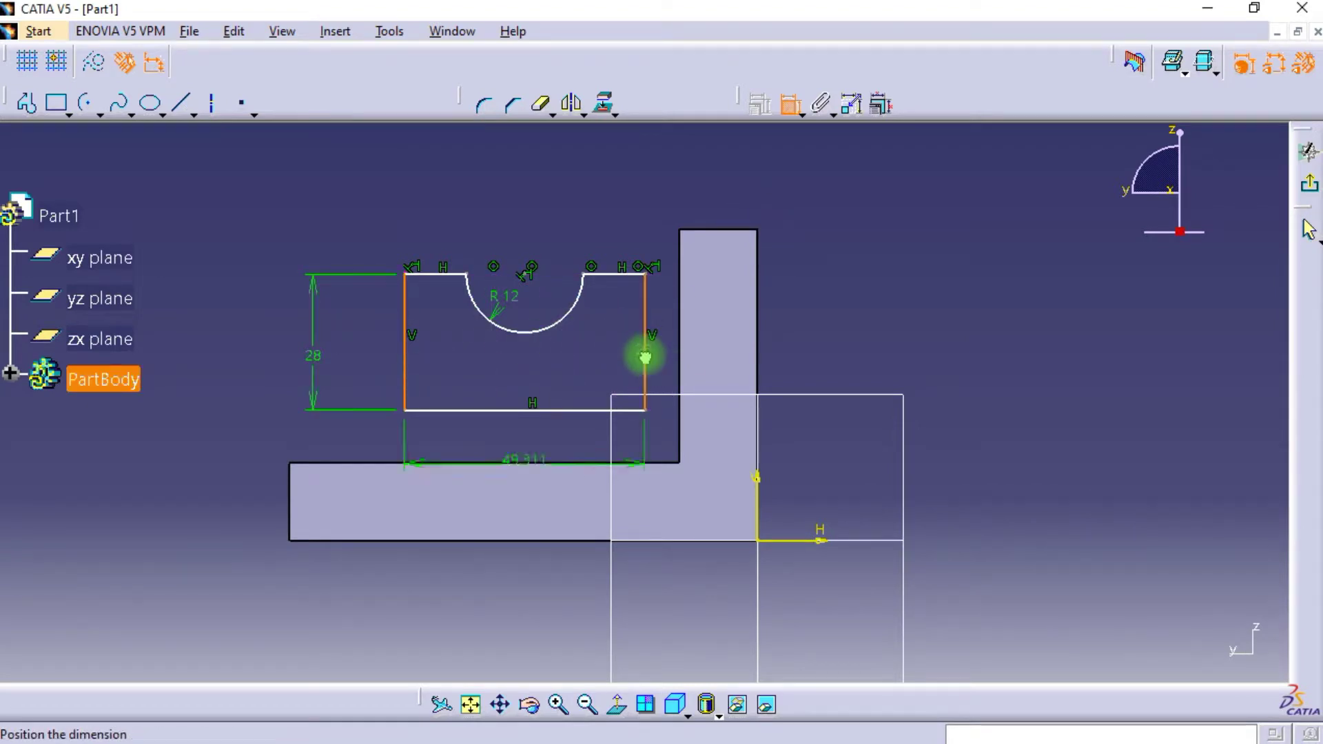
click(508, 220)
double_click(510, 219)
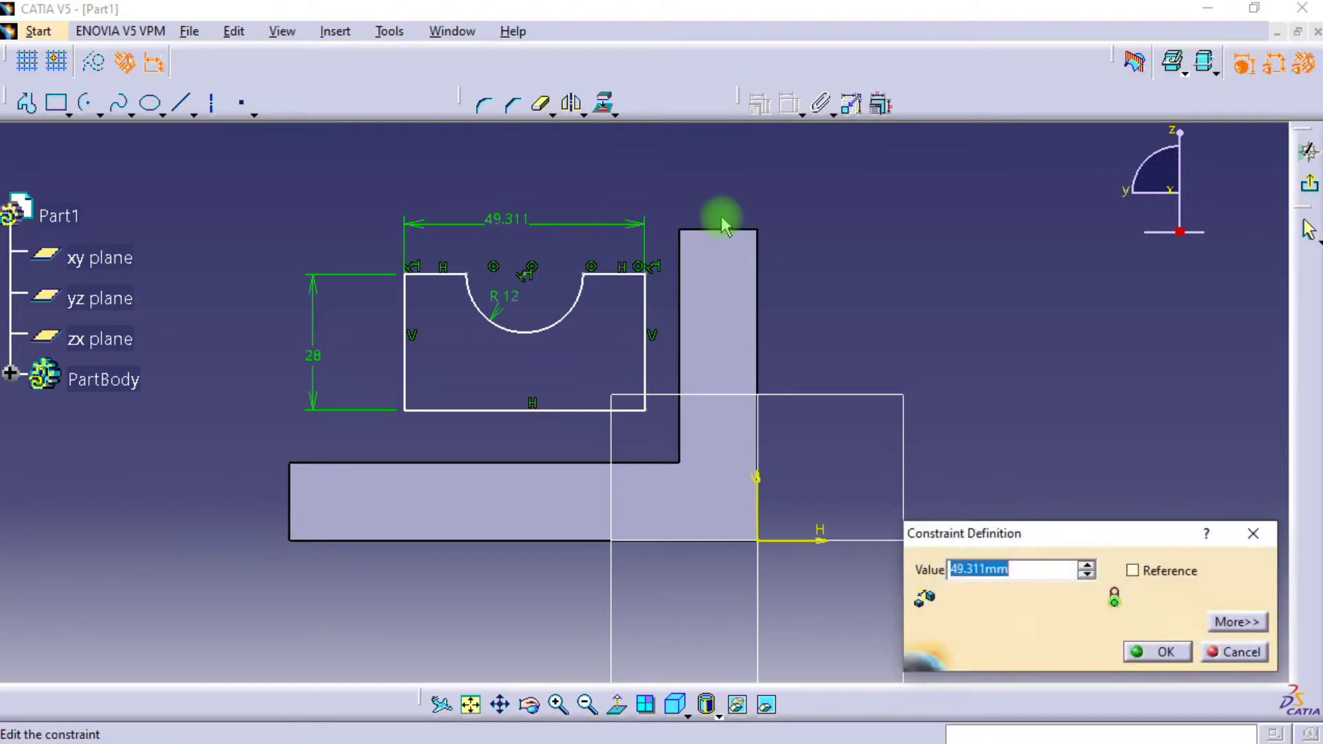
key(Return)
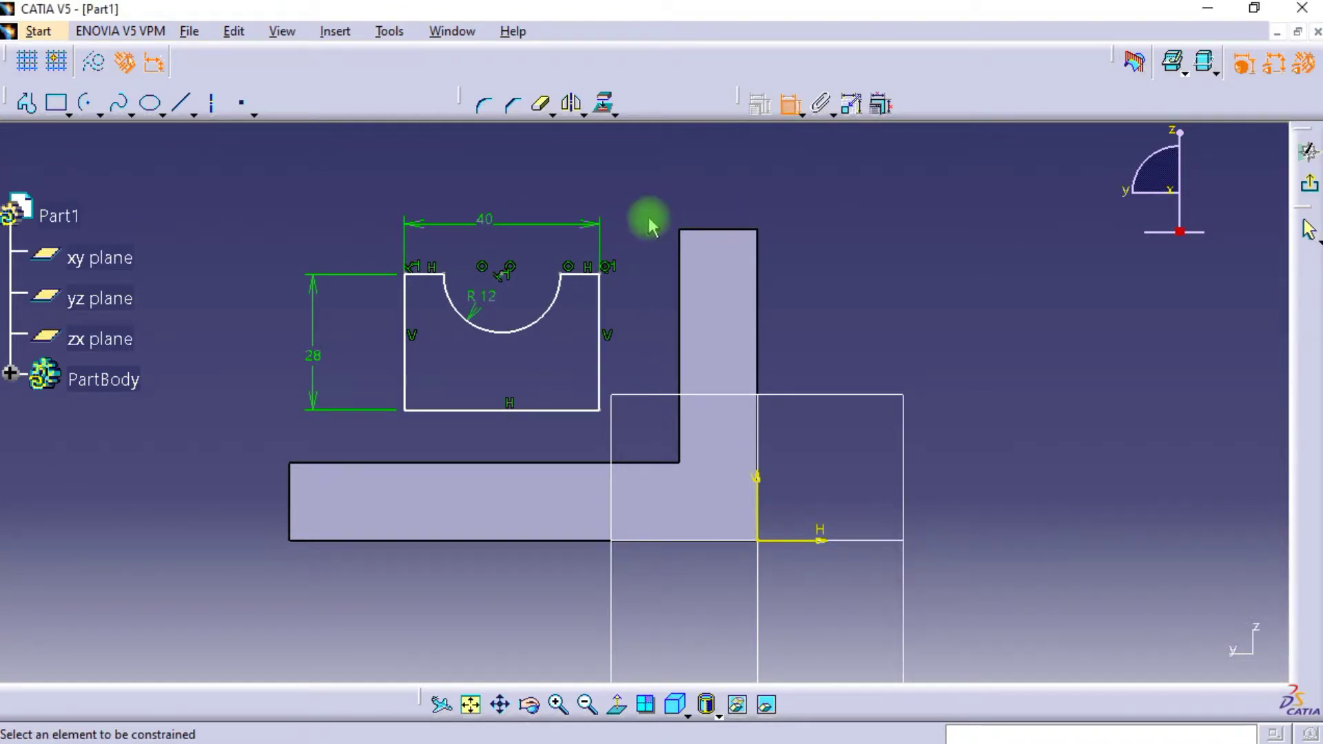
- Make the profile coincident with the bracket: its inner side with the upright leg's edge and its base with the horizontal leg's upper edge
click(599, 363)
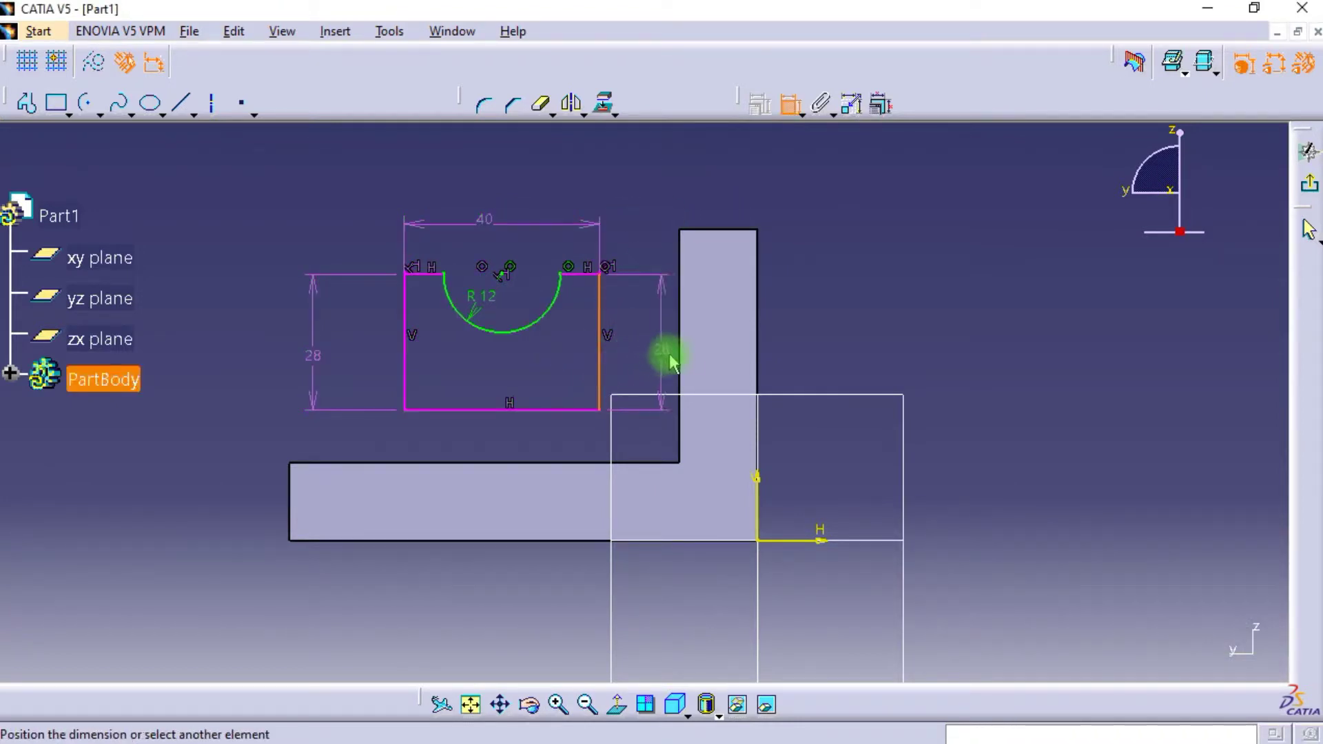
click(683, 360)
right_click(644, 351)
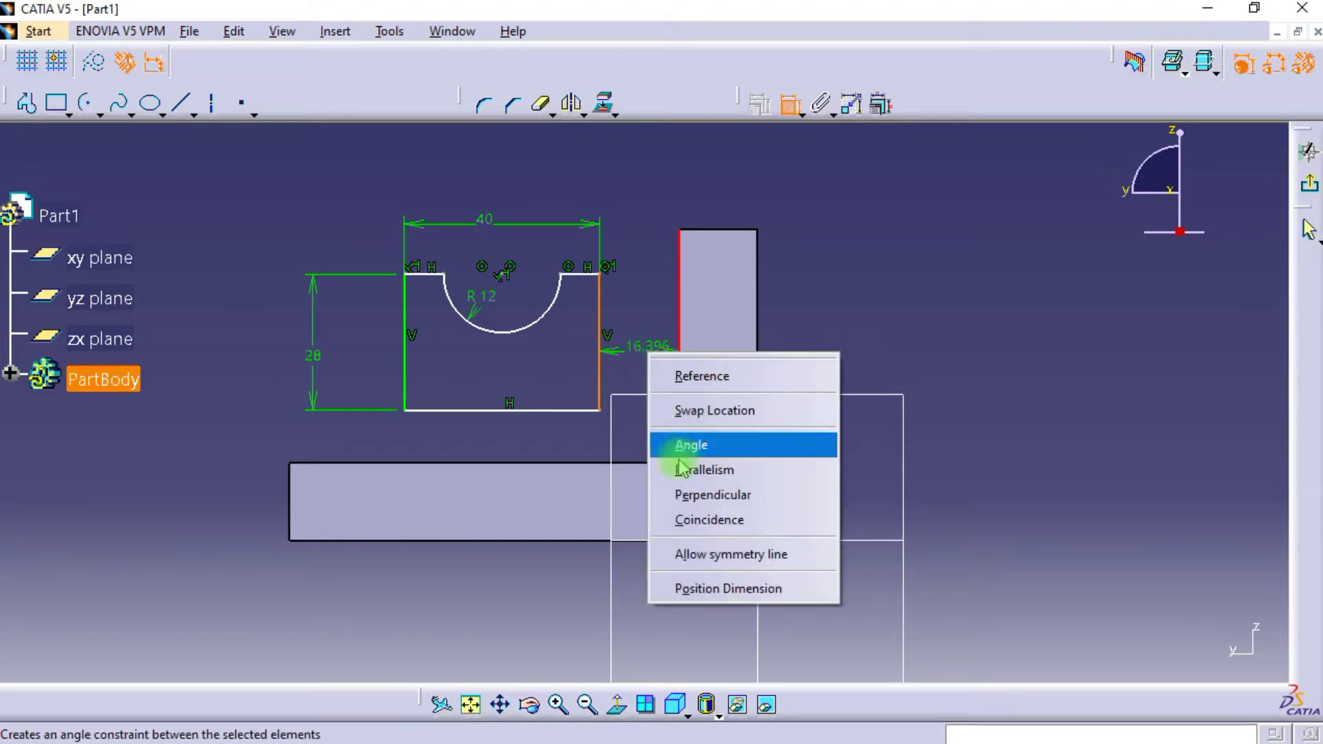
click(697, 521)
click(588, 411)
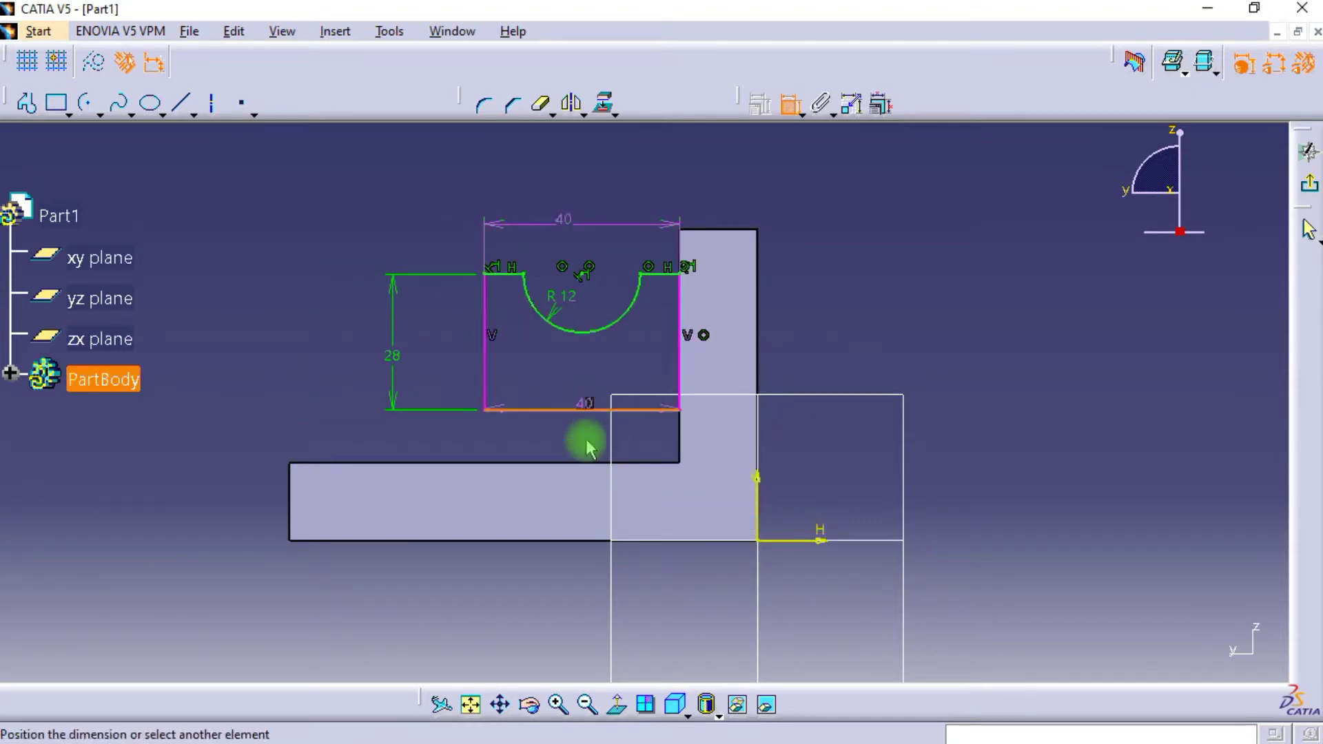
click(592, 463)
right_click(380, 415)
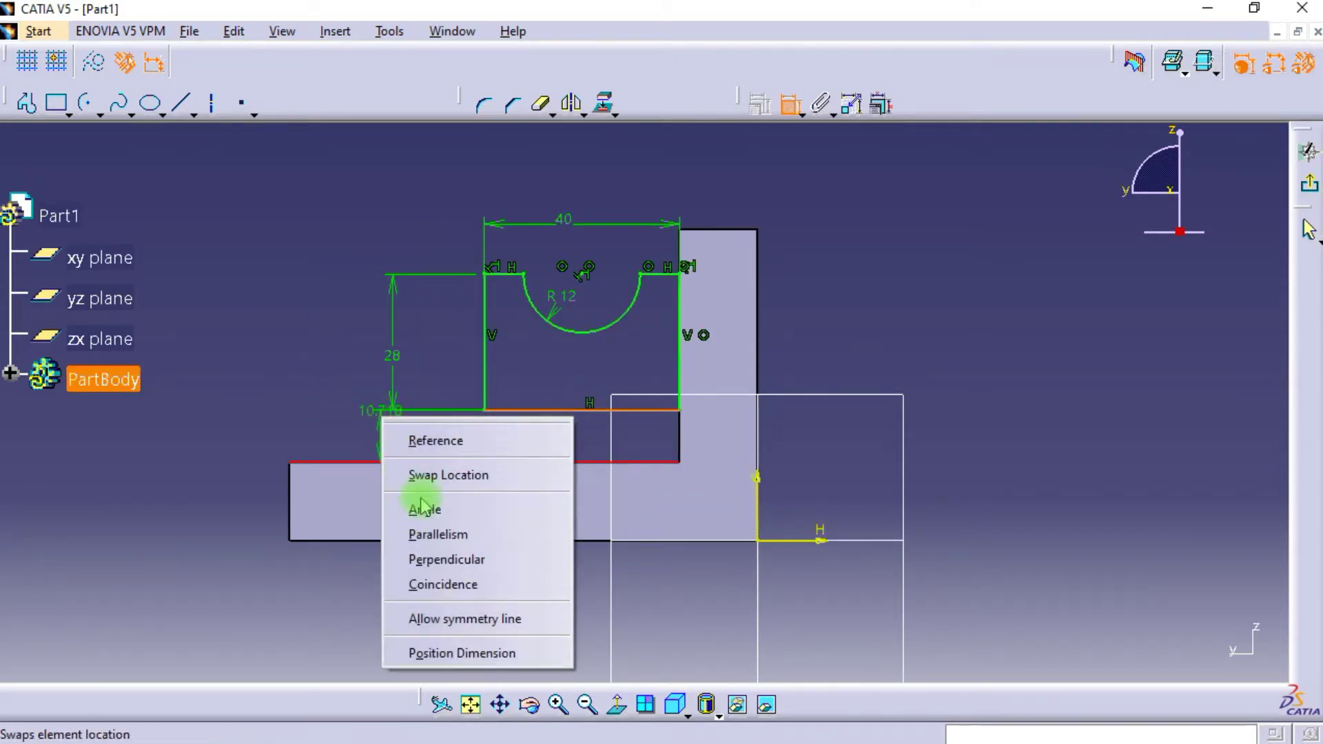
click(474, 583)
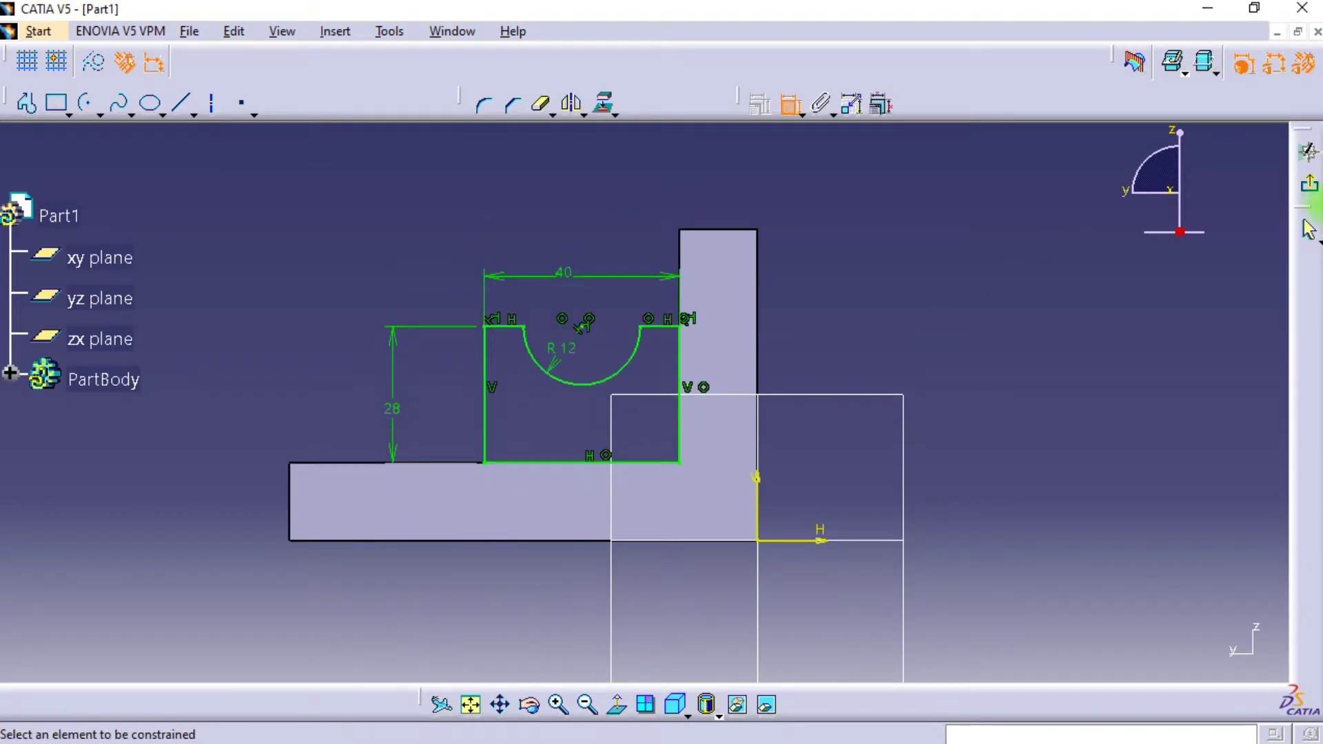
- Exit the sketch and pad the notched profile with length 64-22 mm, reversed to run along the bracket
click(1311, 190)
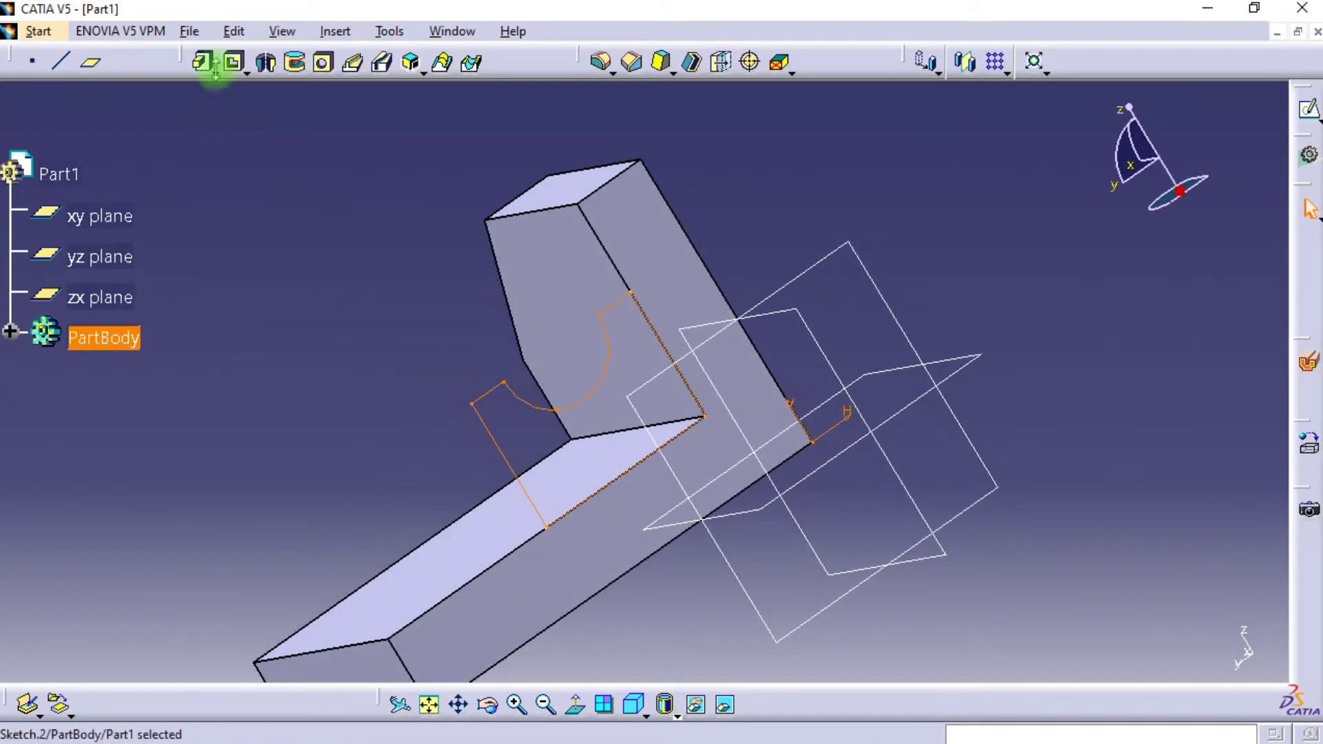
click(201, 67)
middle_drag(343, 280, 430, 169)
click(1055, 581)
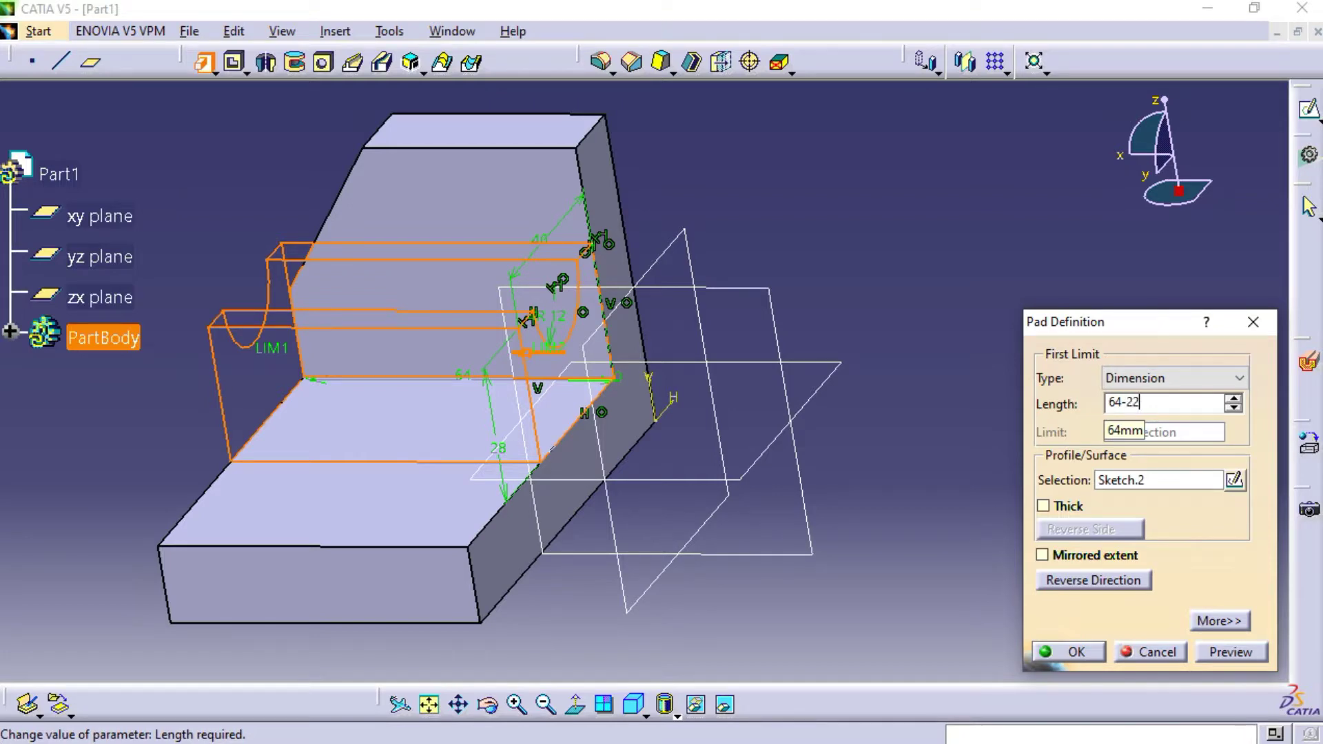
key(Return)
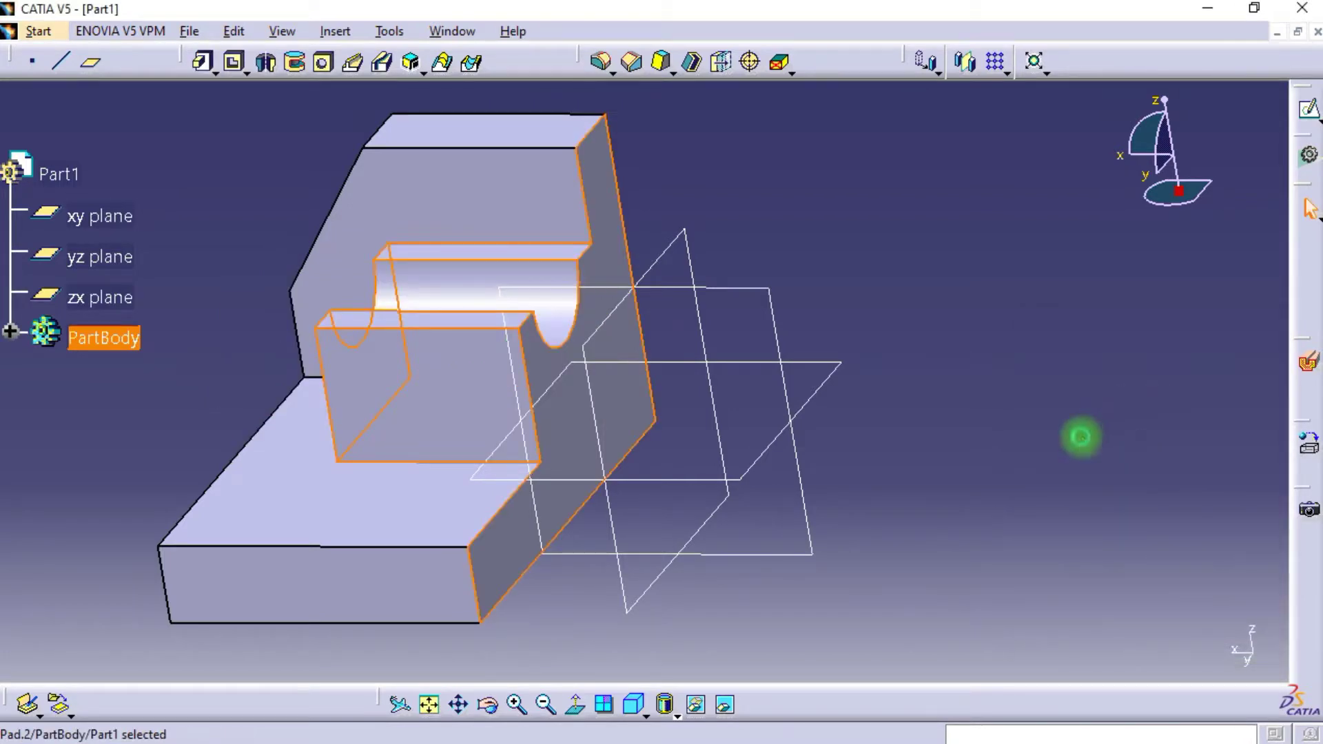
- Open a new sketch on the same end face and project the block's outer vertical edge and the base's upper edge as construction lines
click(1081, 437)
click(488, 538)
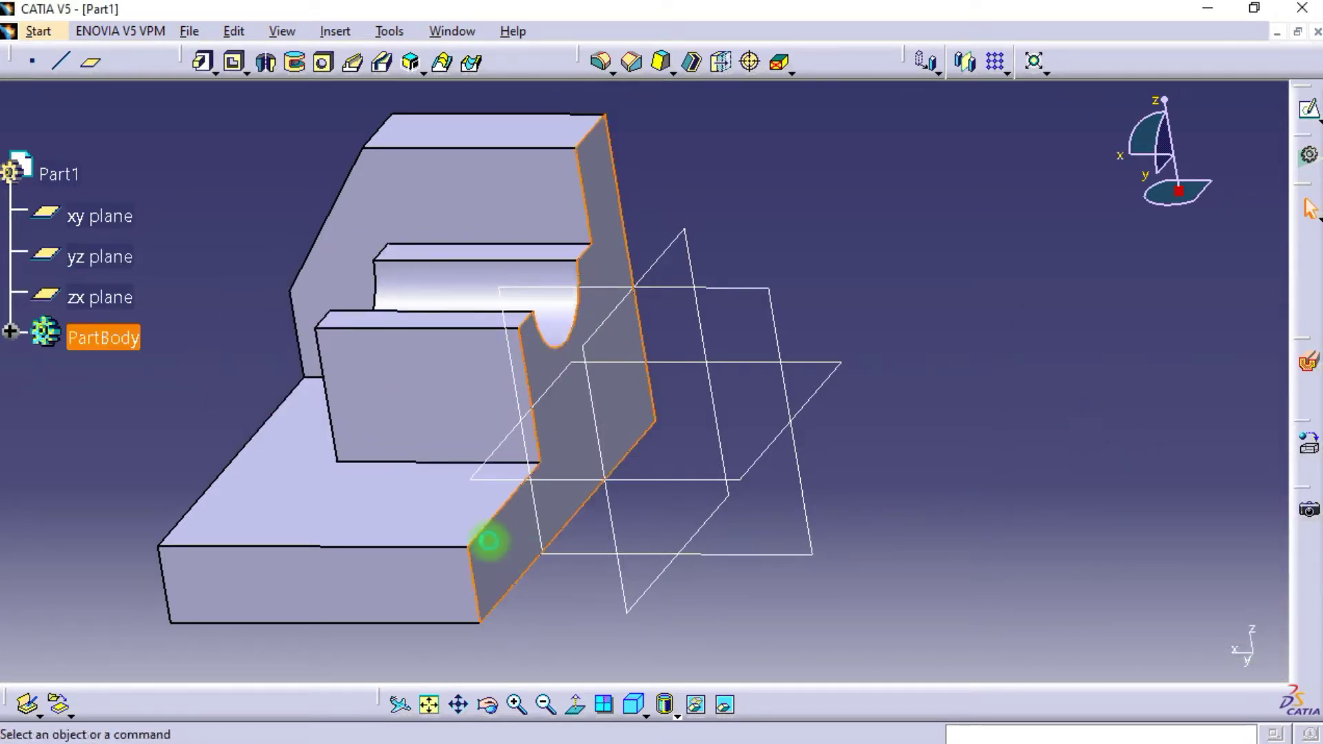
click(1308, 111)
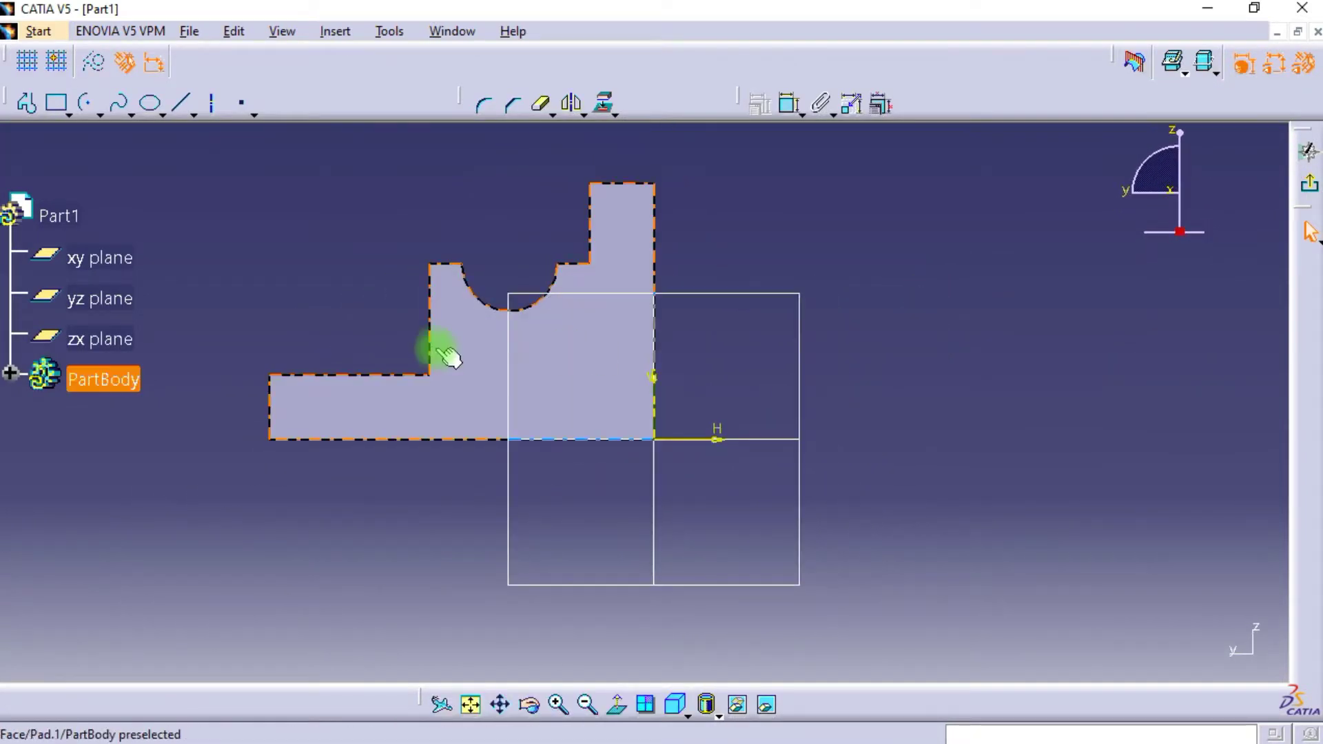
click(431, 344)
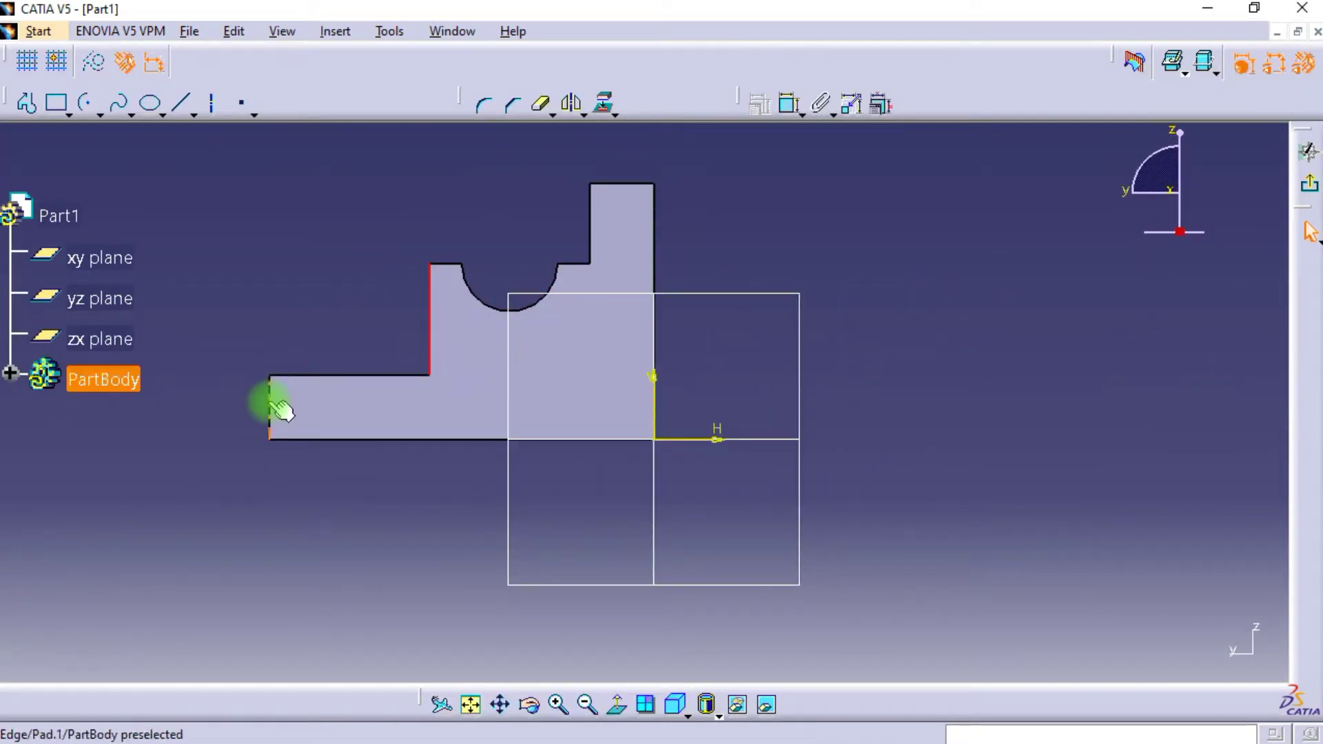
click(304, 376)
click(602, 118)
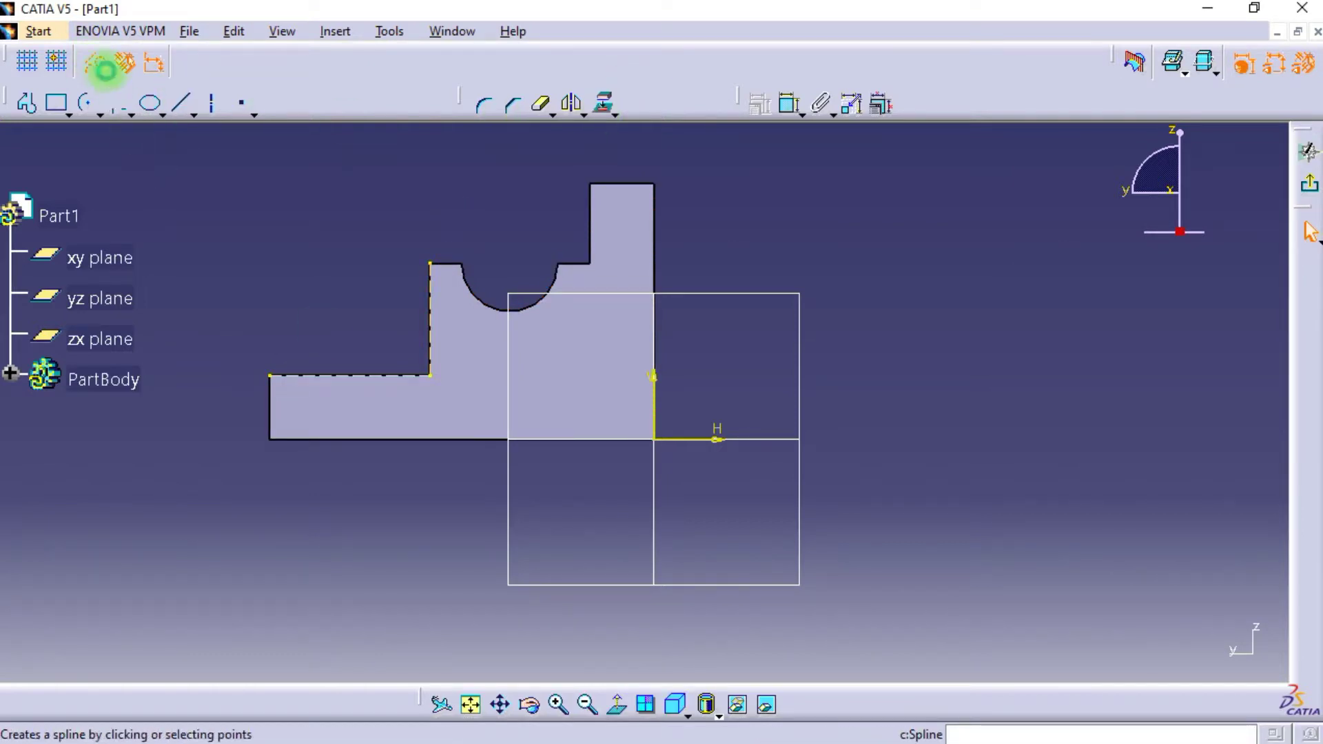
- Draw a diagonal line from the block's upper outer corner to the outer end of the base's upper edge
click(182, 104)
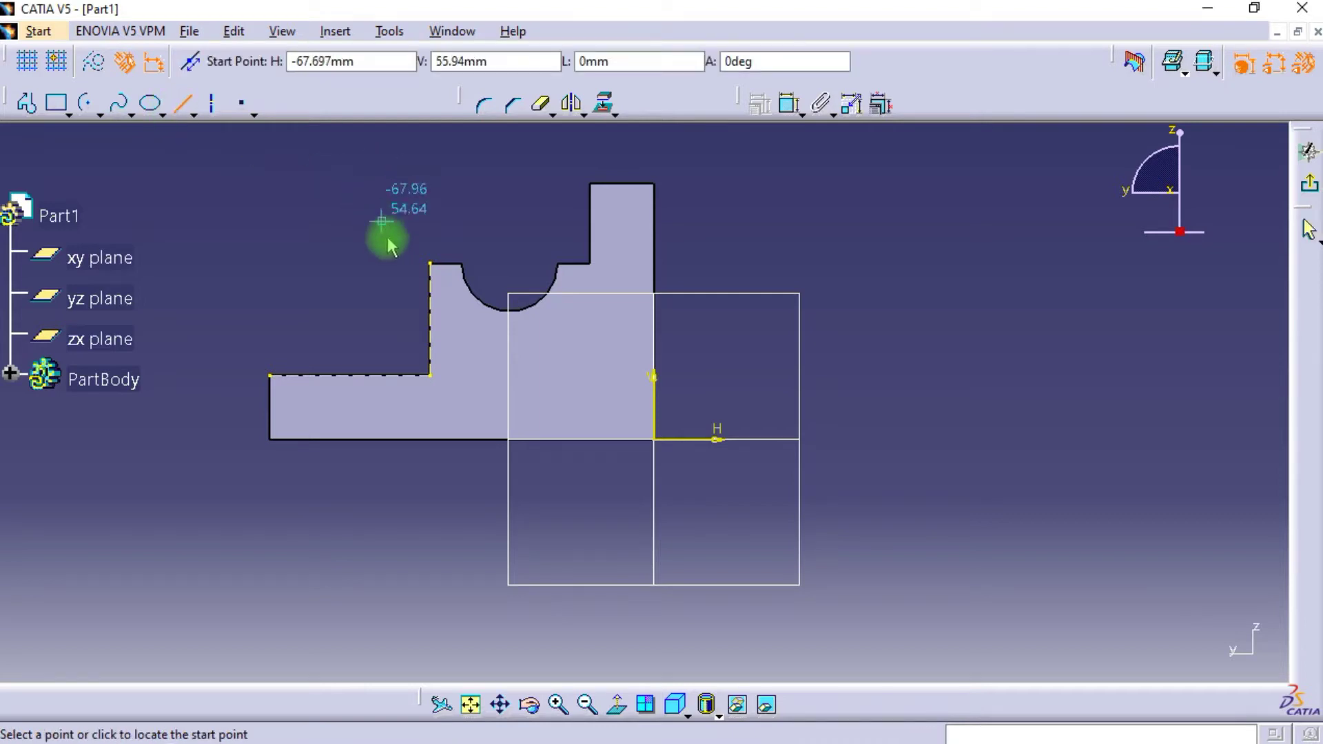
click(429, 263)
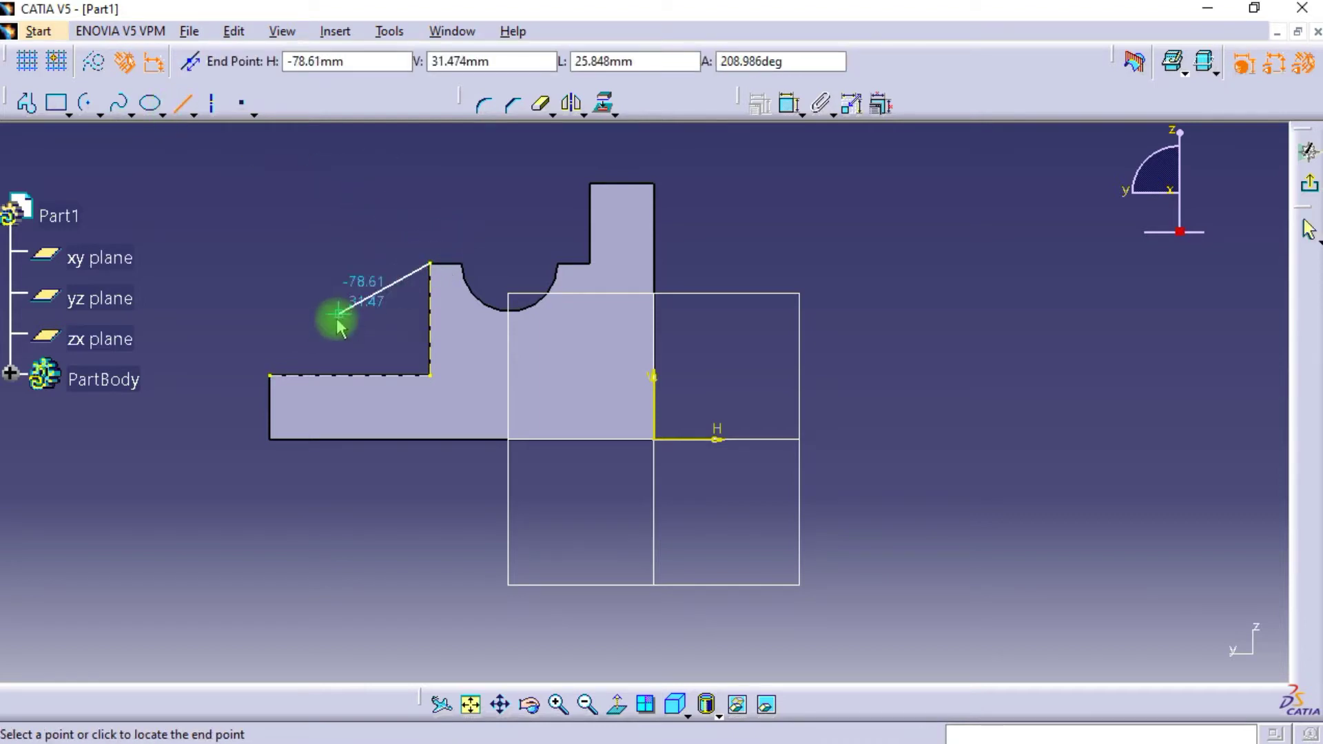
click(270, 374)
- Exit the sketch and create a From Side stiffener from the diagonal line, 12 mm thick with Neutral Fiber off
click(1305, 164)
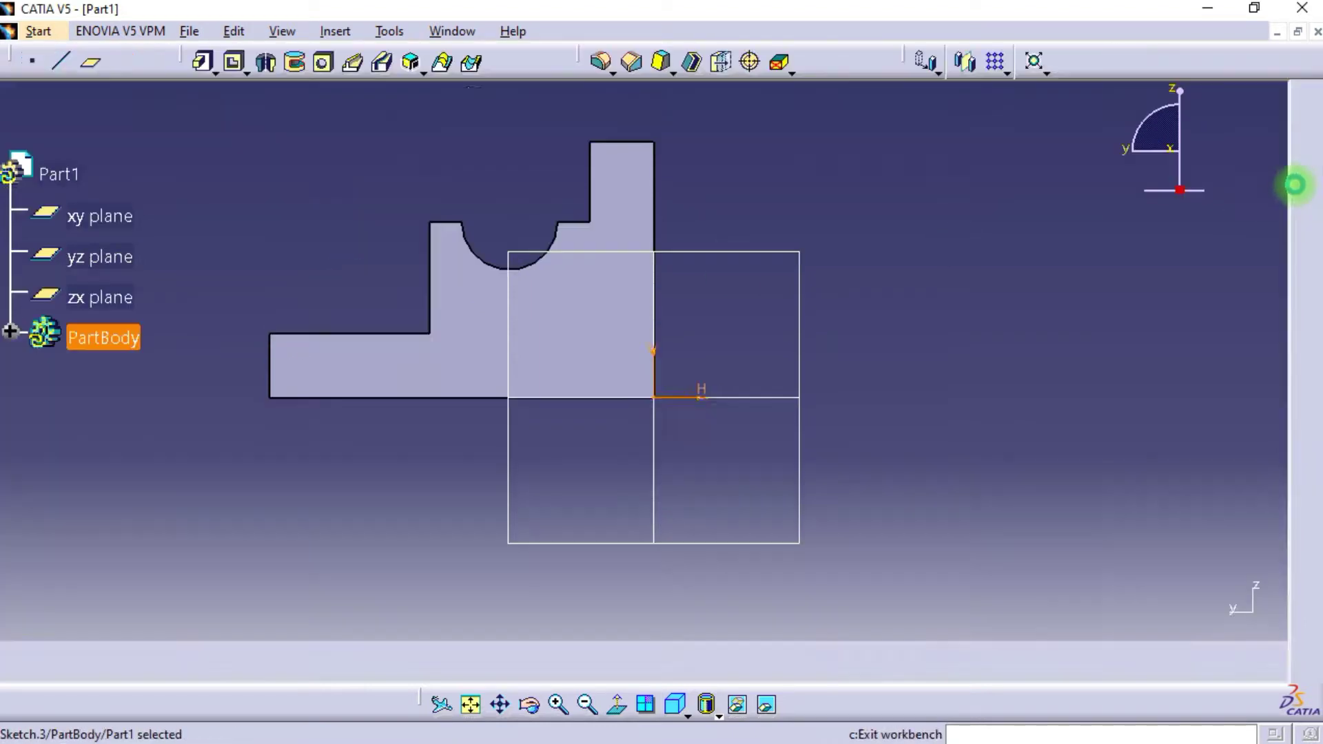
mouse_move(757, 356)
middle_down()
mouse_move(805, 387)
mouse_move(932, 407)
mouse_move(854, 393)
mouse_move(862, 358)
mouse_move(936, 361)
middle_up()
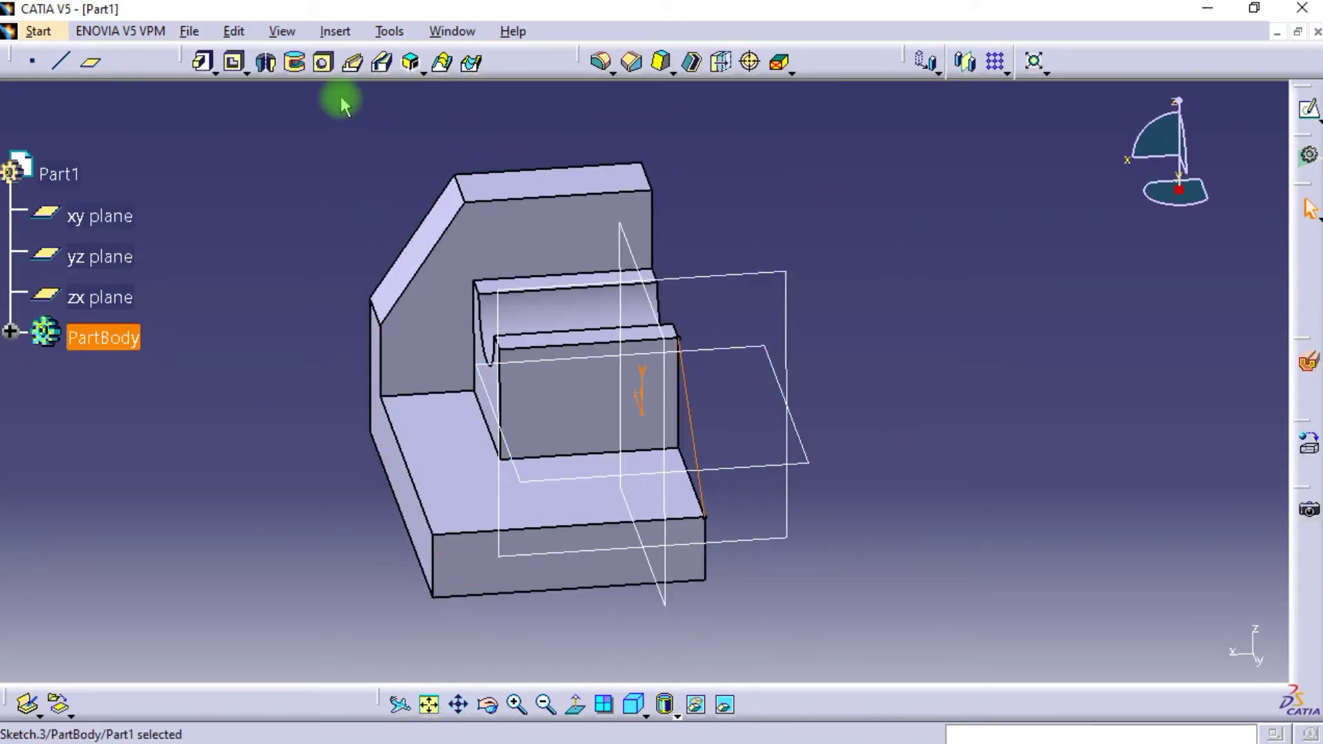
click(418, 70)
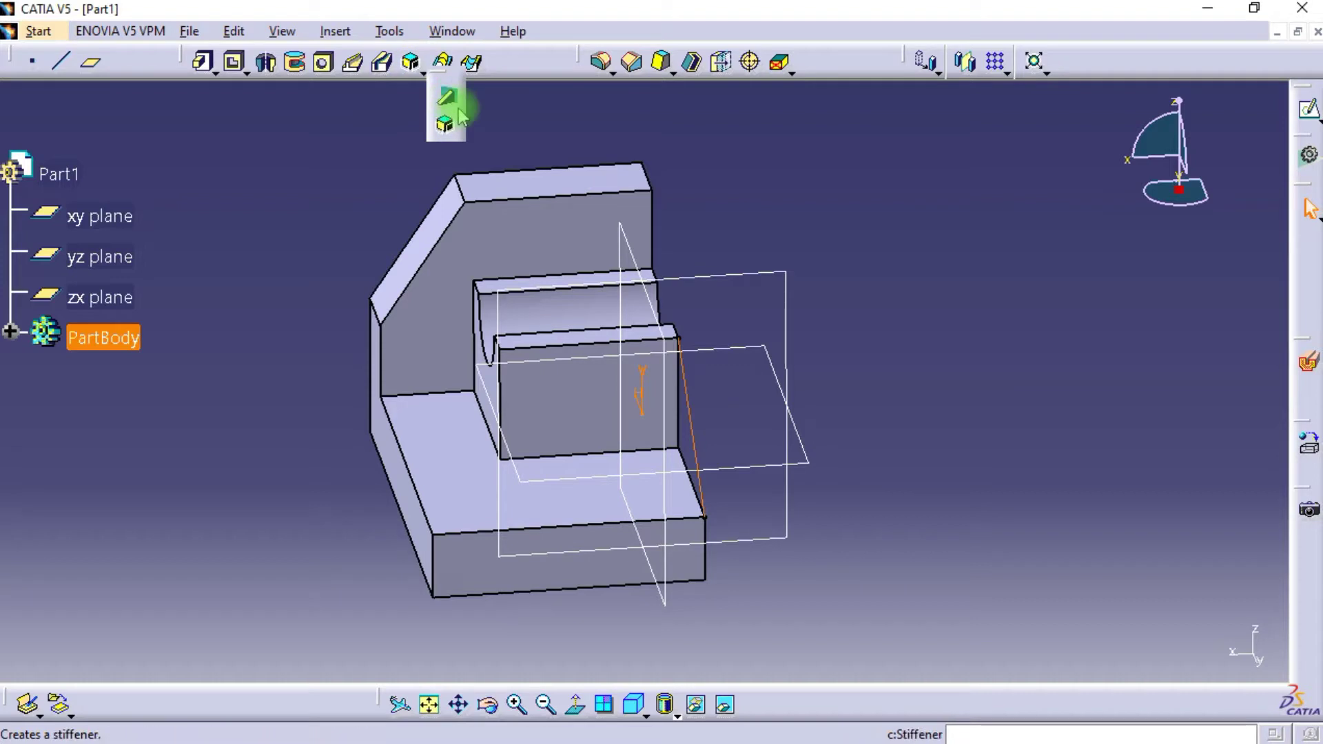
click(445, 119)
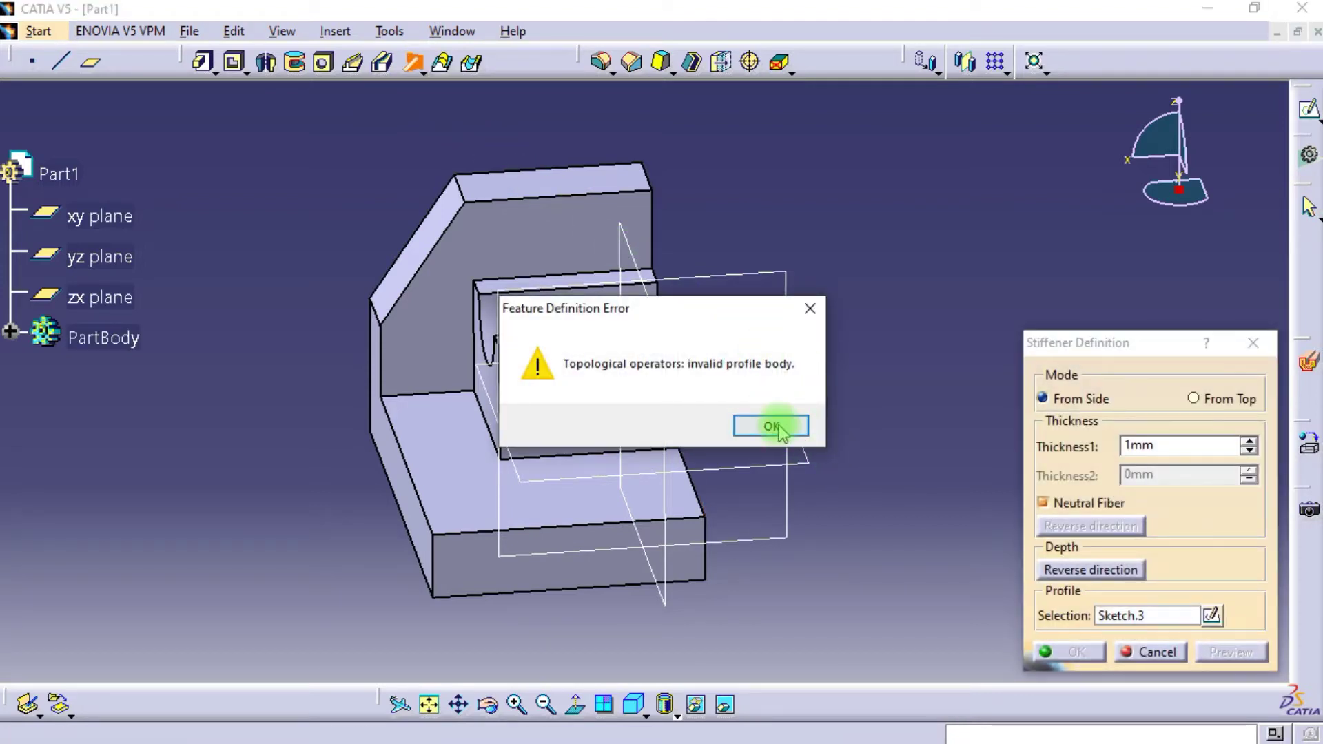
click(772, 426)
click(1142, 448)
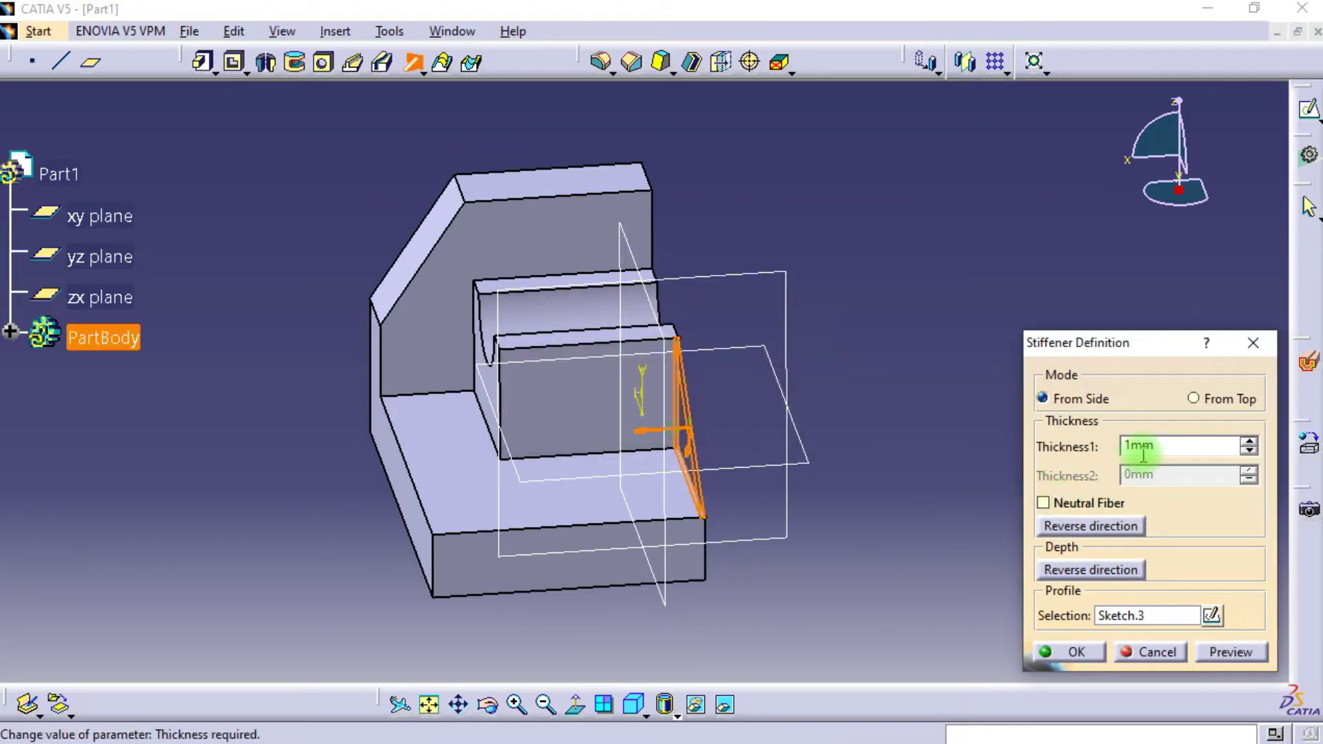
drag(1158, 449, 1110, 448)
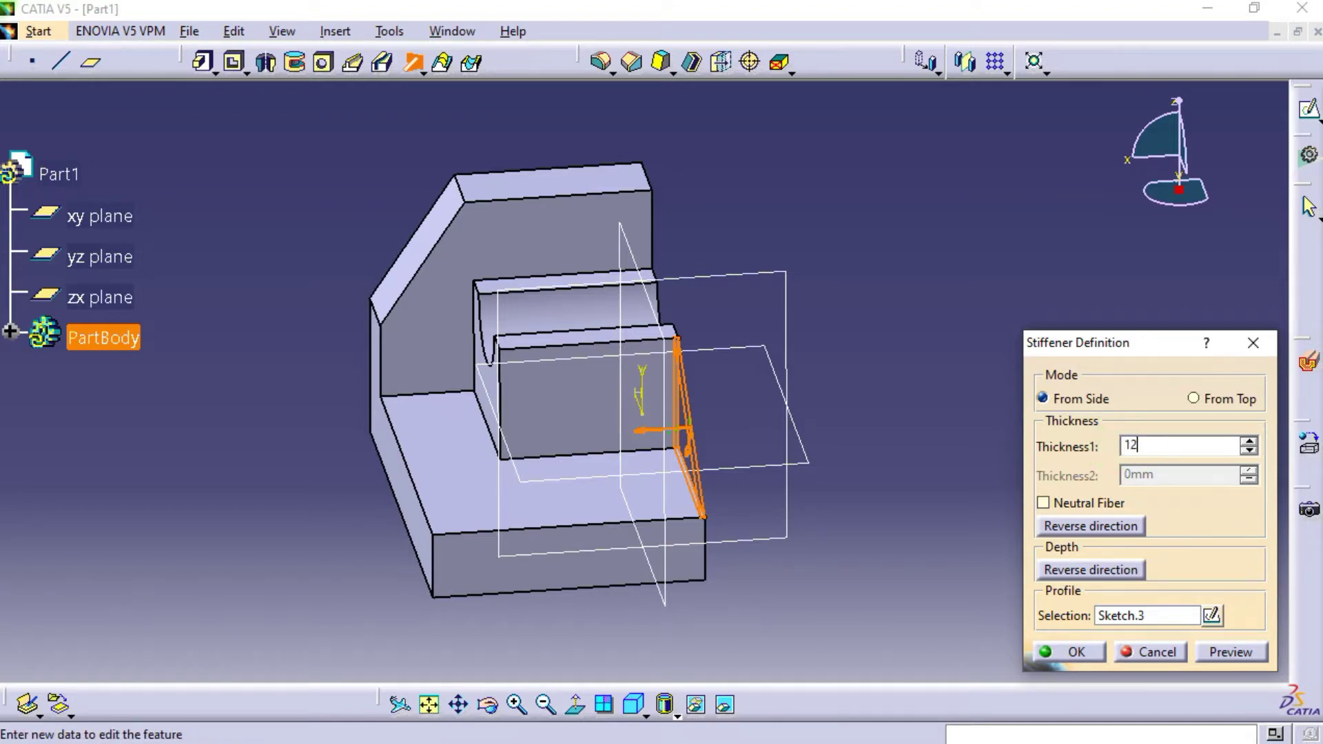
key(Return)
drag(1075, 345, 995, 257)
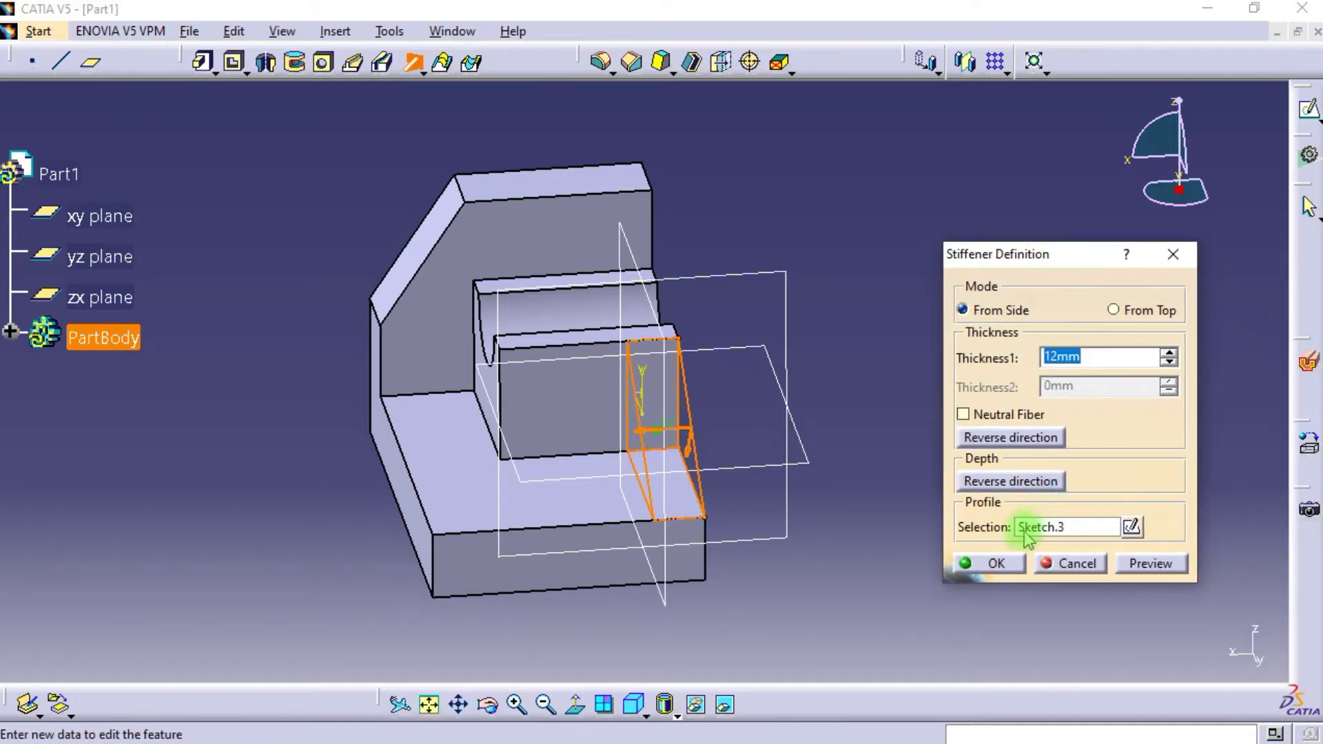
click(1020, 563)
- Open a sketch on the base's upper face and project its outer end edge as a construction line
middle_drag(788, 238, 482, 582)
click(345, 574)
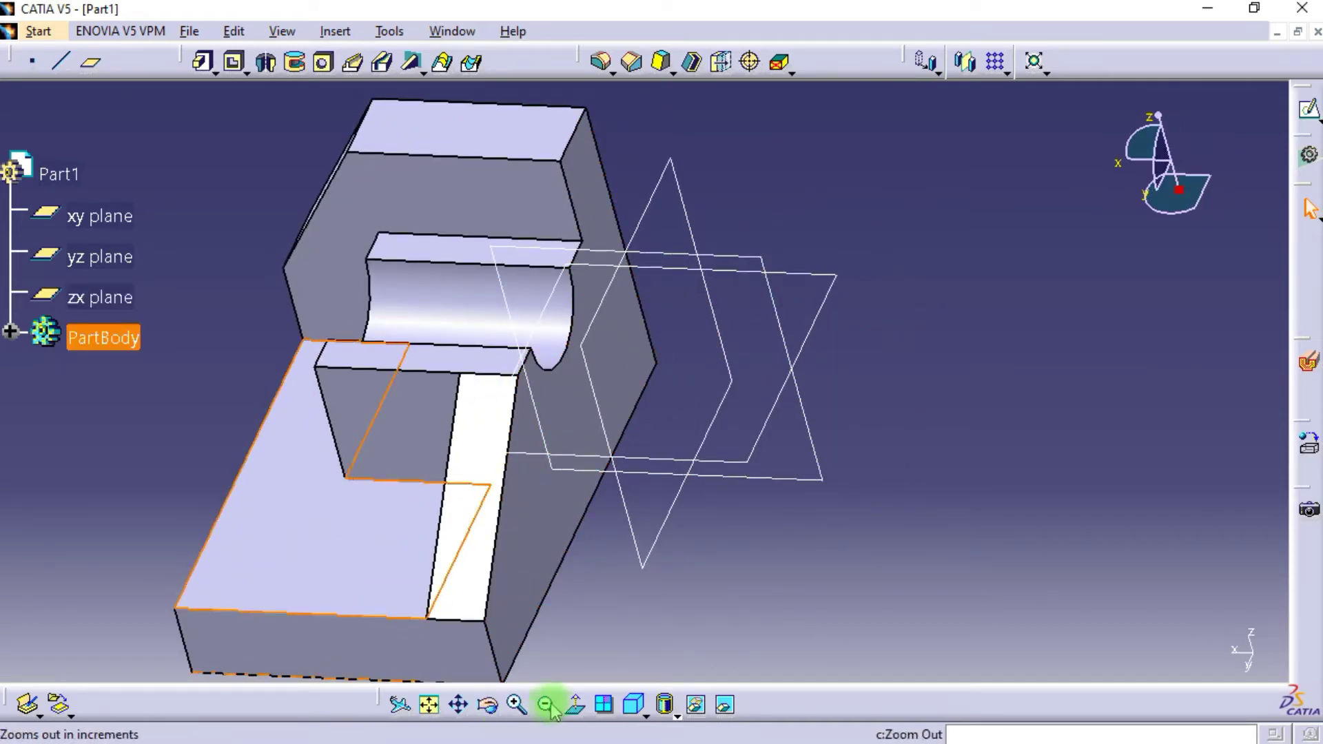
click(1307, 114)
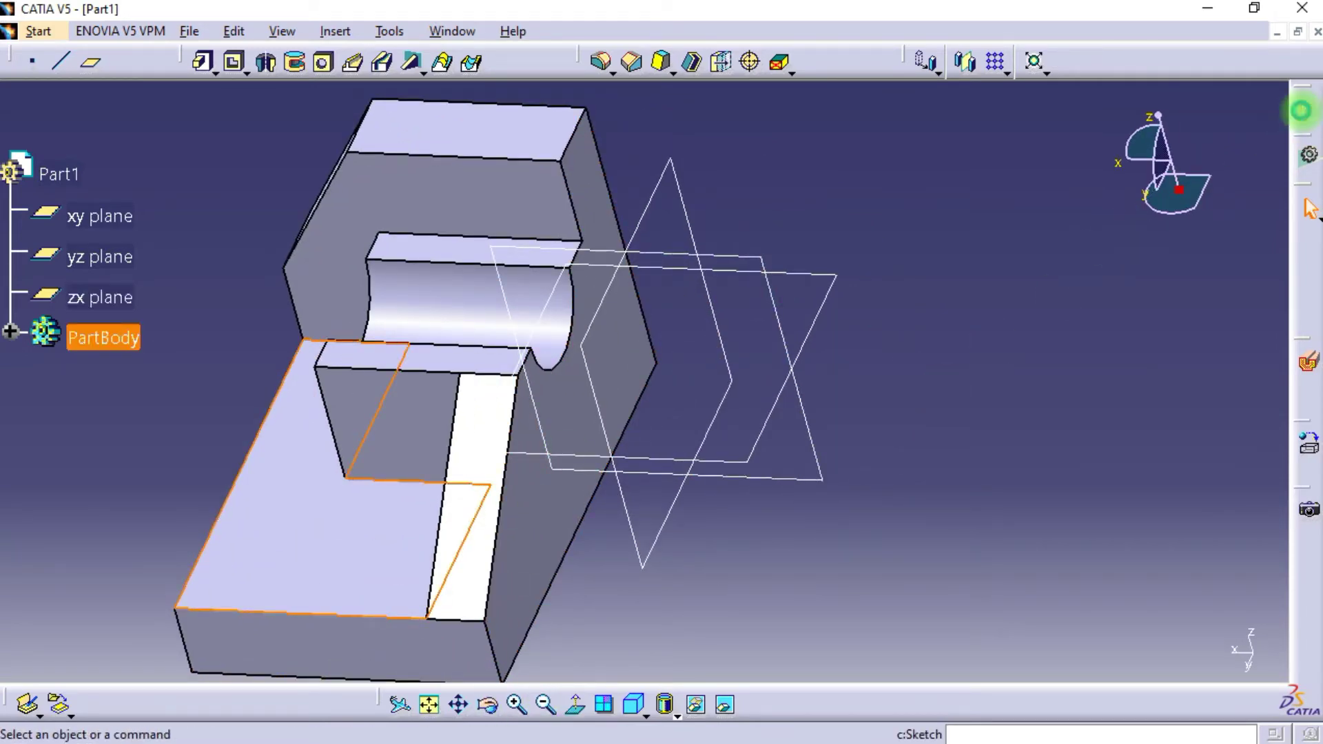
middle_drag(909, 375, 896, 397)
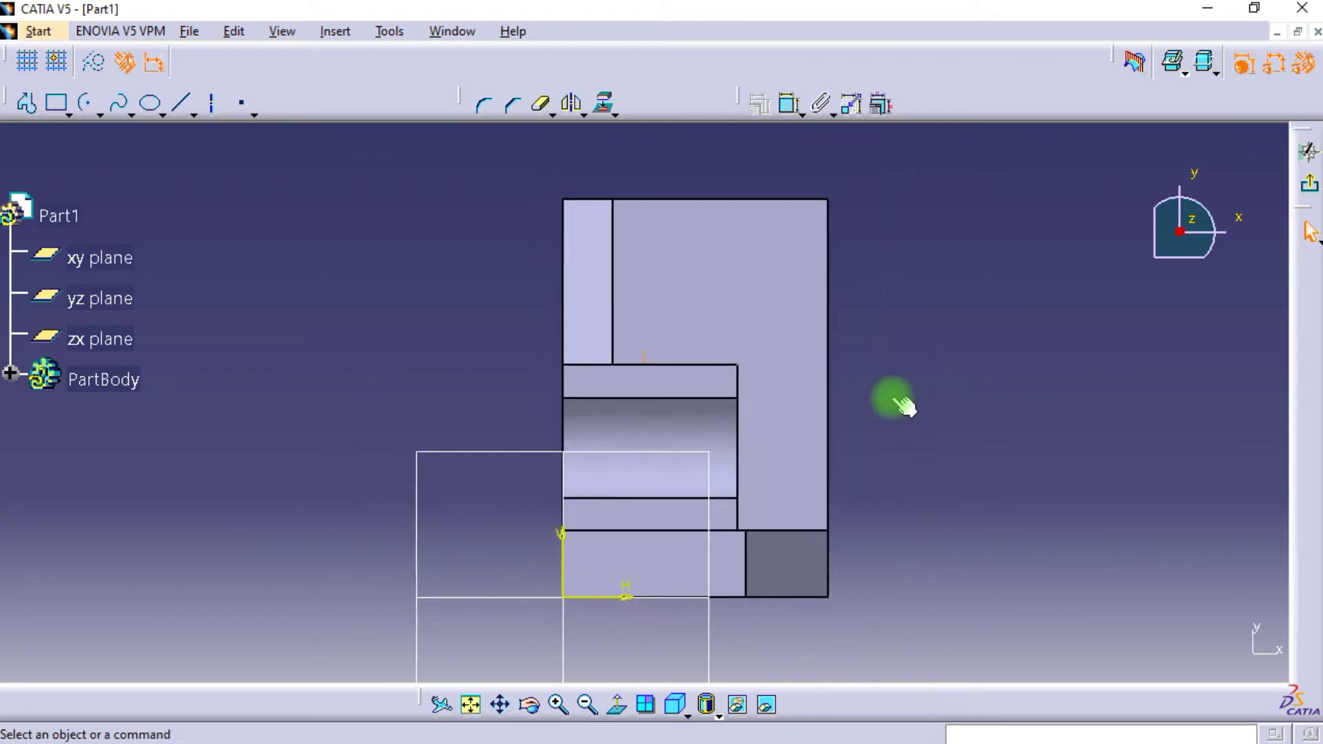
middle_drag(830, 287, 701, 323)
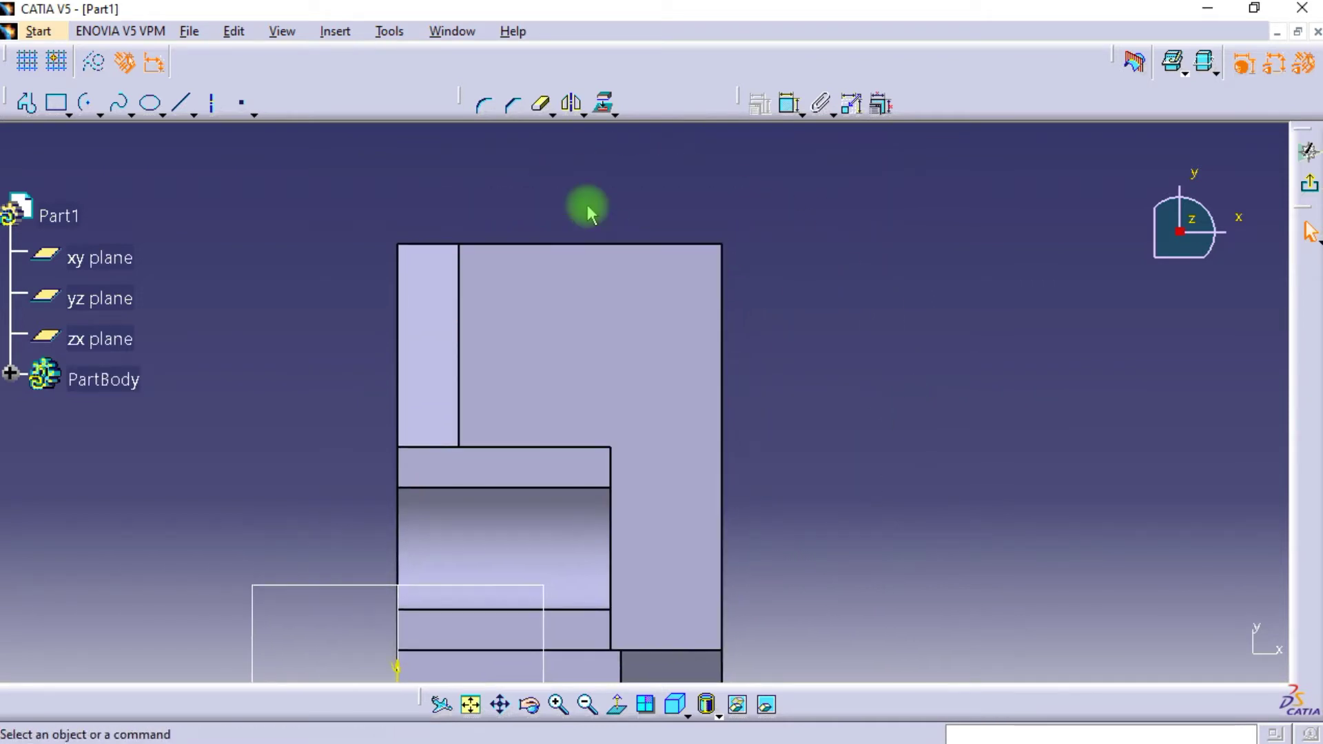
click(603, 104)
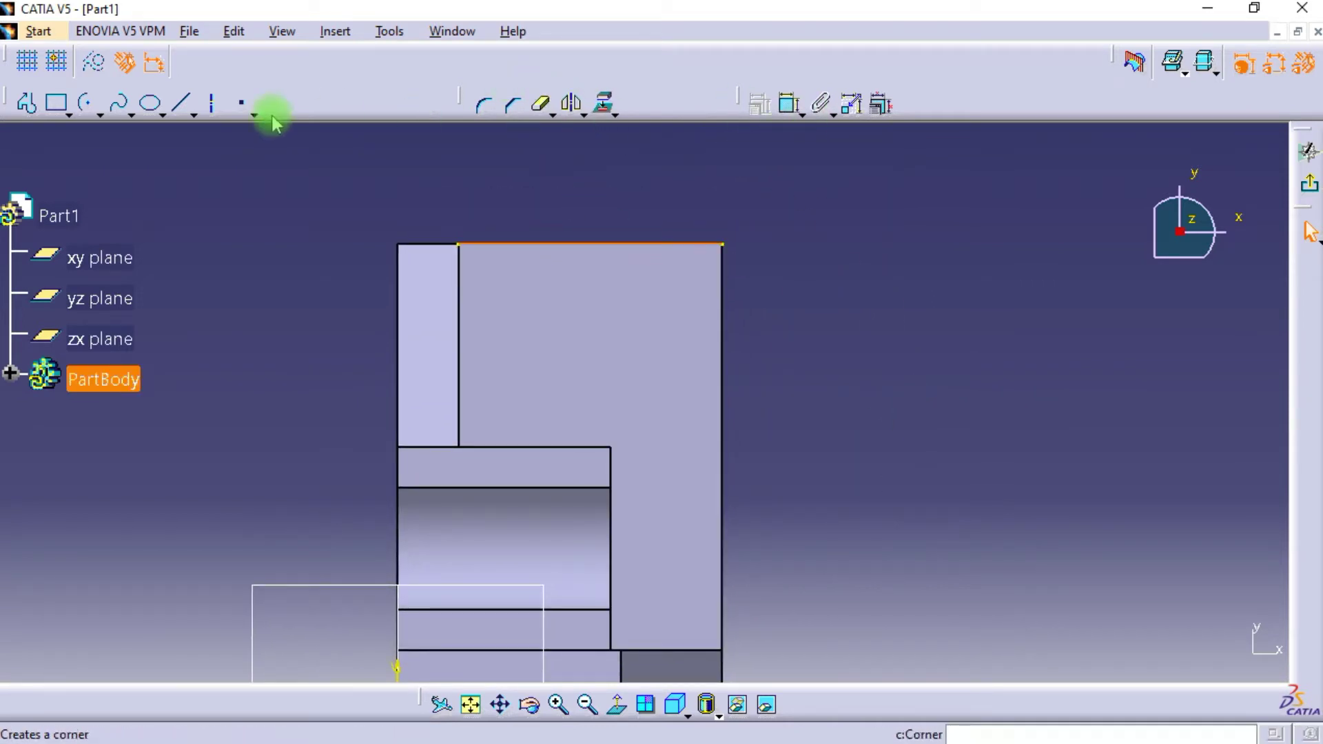
click(98, 60)
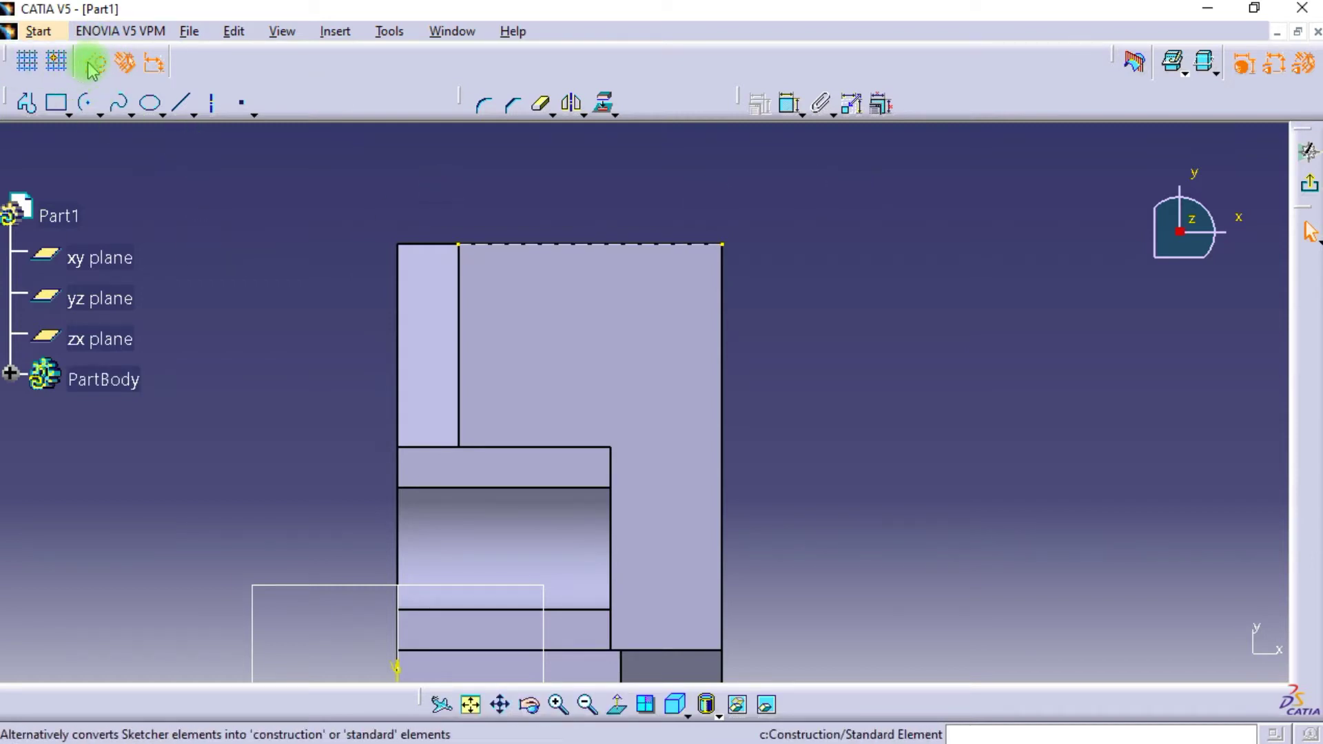
- Draw a closed U-shaped slot profile about 15 mm wide, starting on the projected edge and rounded at its inner end
click(28, 103)
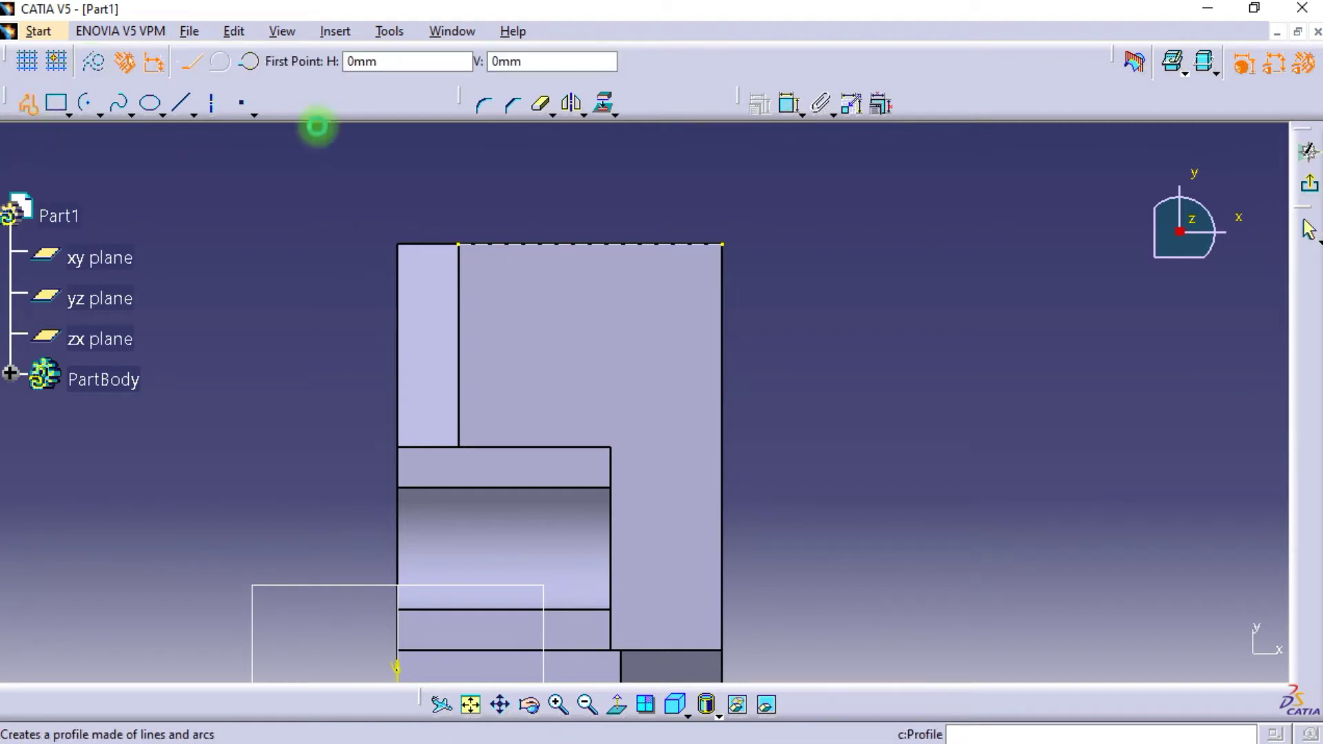
click(536, 245)
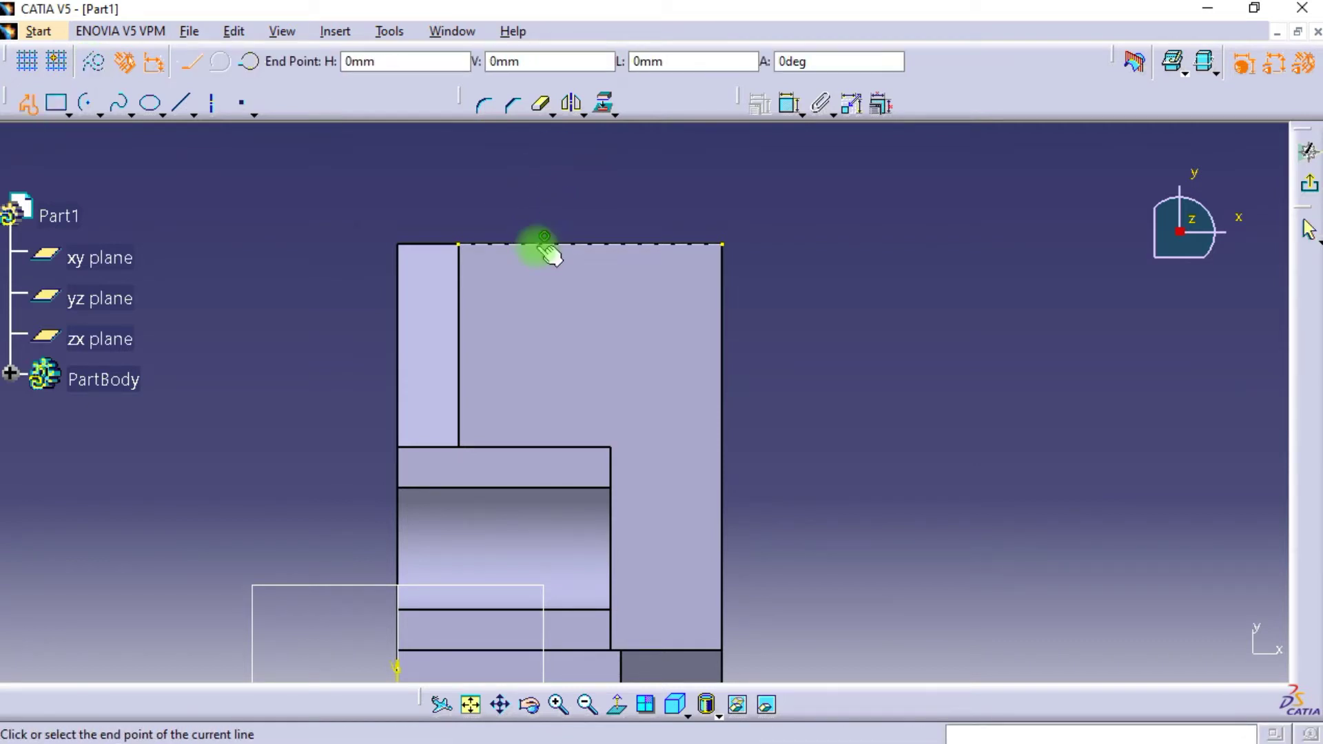
click(537, 339)
drag(610, 372, 624, 348)
click(614, 342)
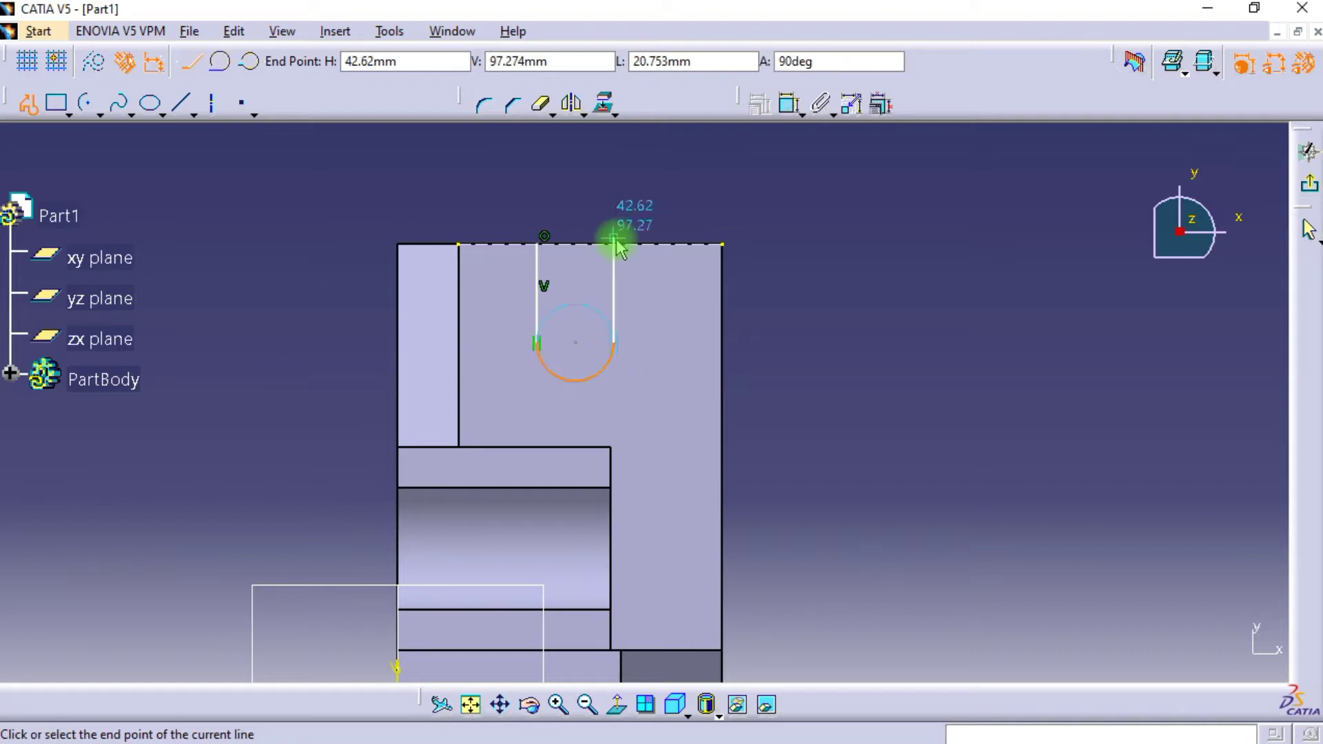
click(613, 244)
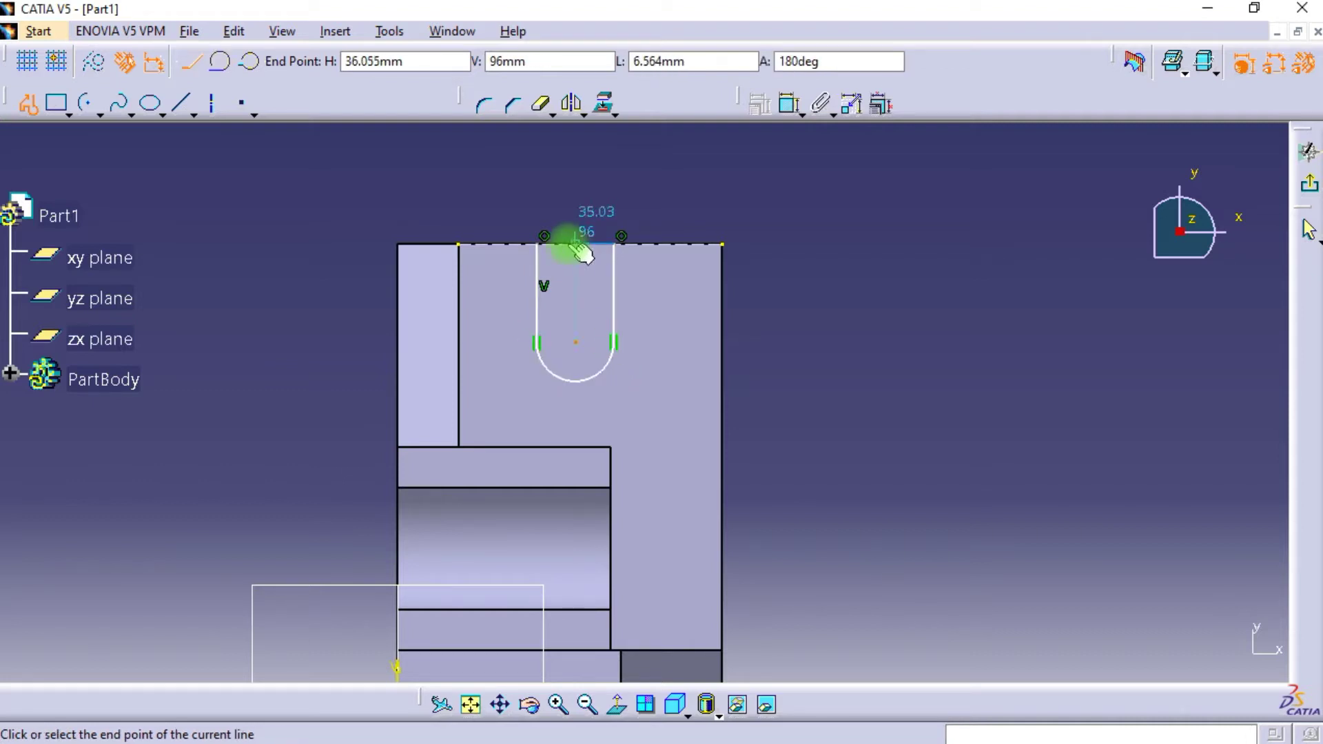
click(538, 244)
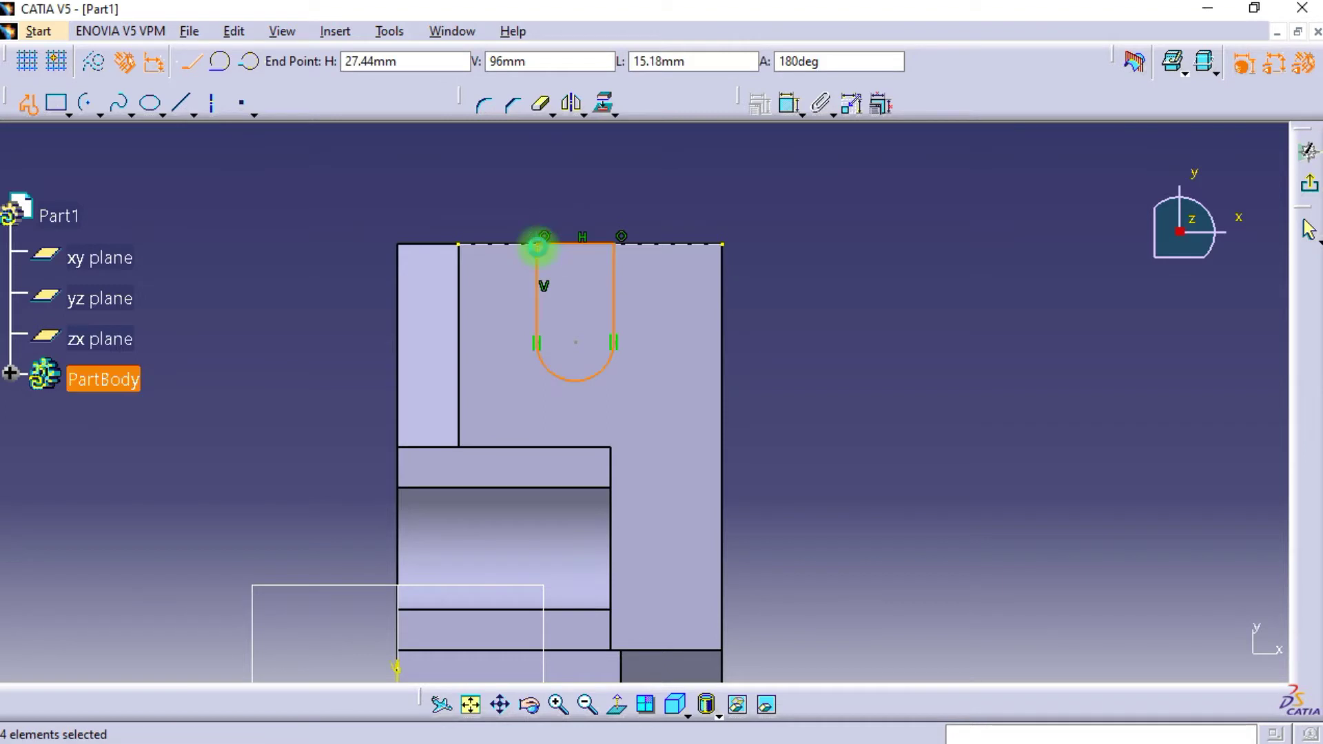
- Dimension the slot's spacing from the stiffener edge and set the slot's width to 16 mm
click(789, 103)
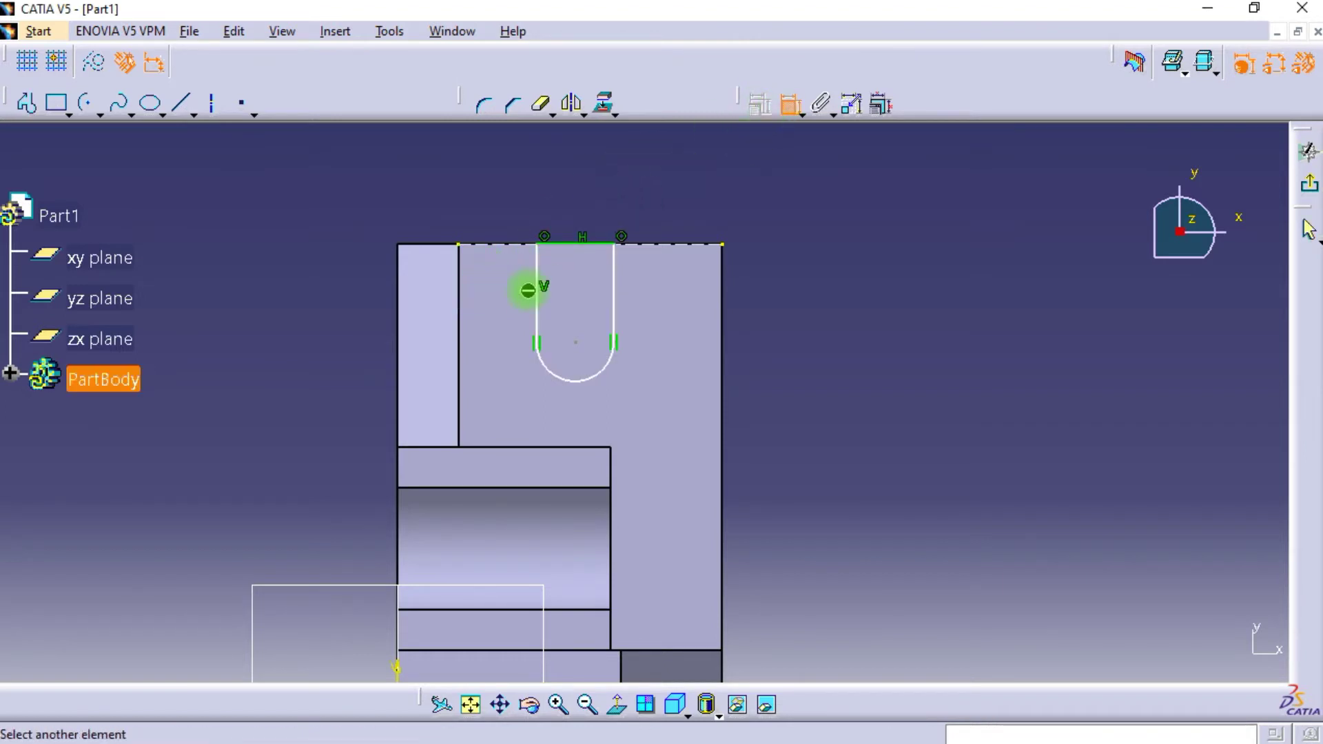
click(496, 211)
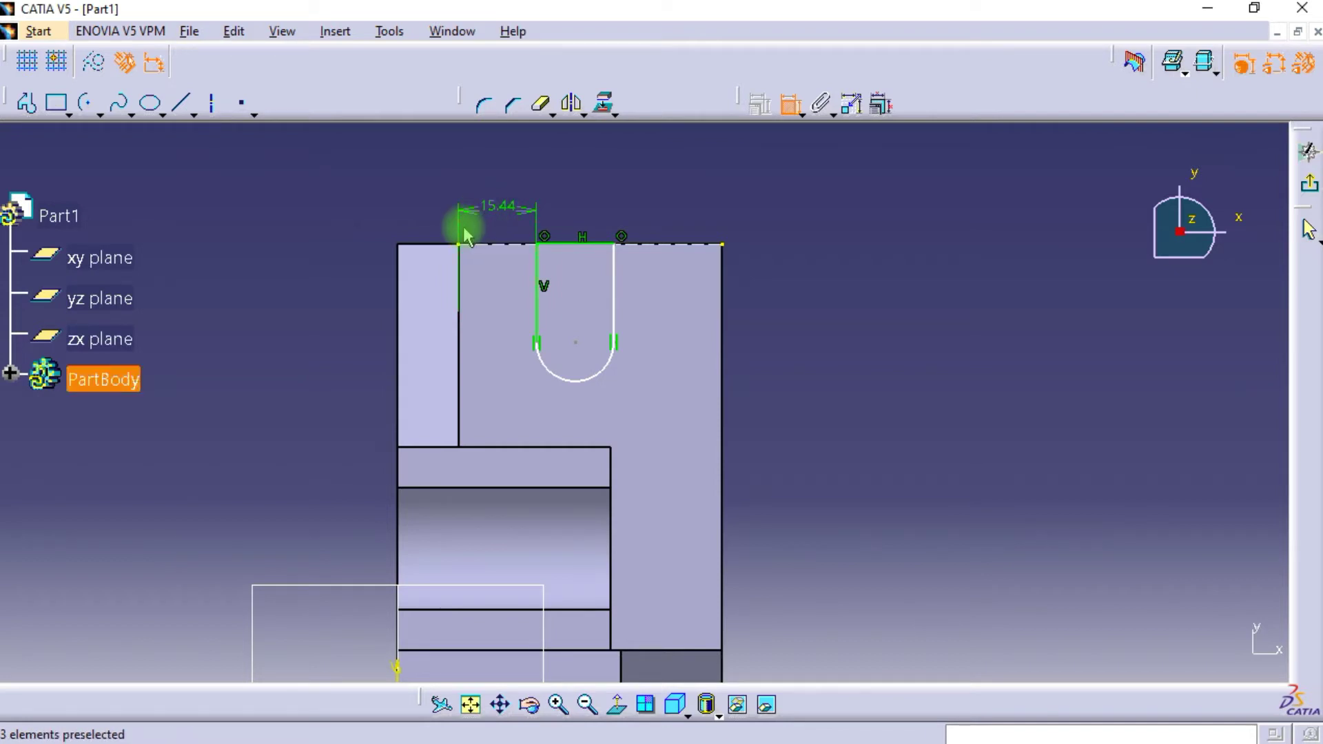
click(583, 243)
click(580, 202)
double_click(578, 195)
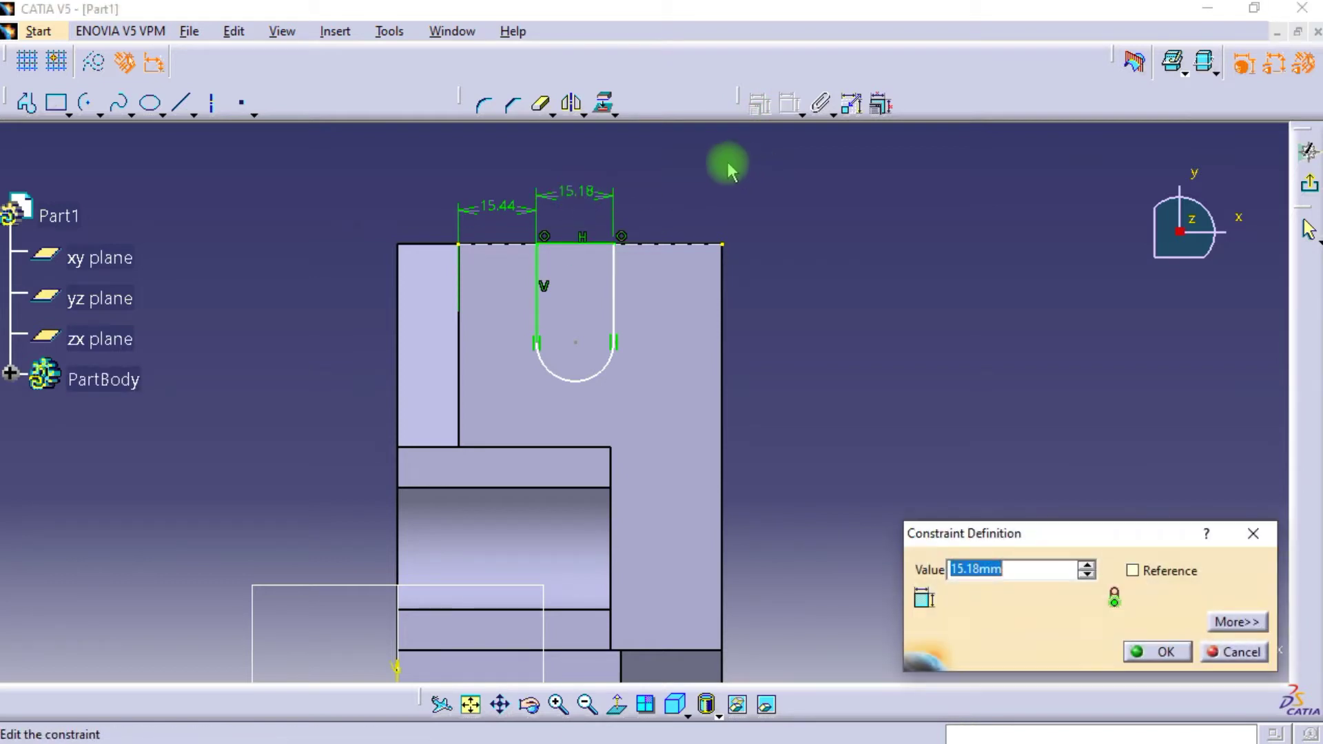
key(Return)
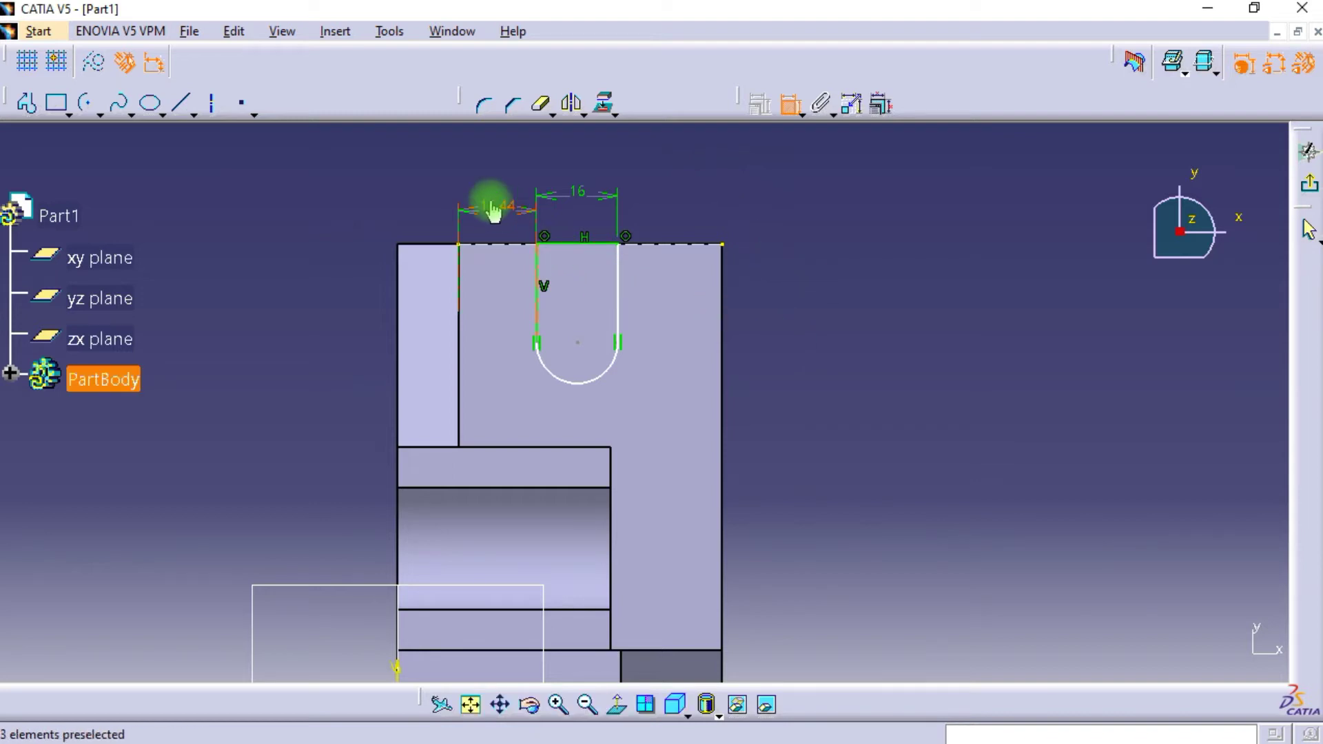
- Delete the spacing dimension between the slot and the stiffener edge
click(790, 107)
key(Delete)
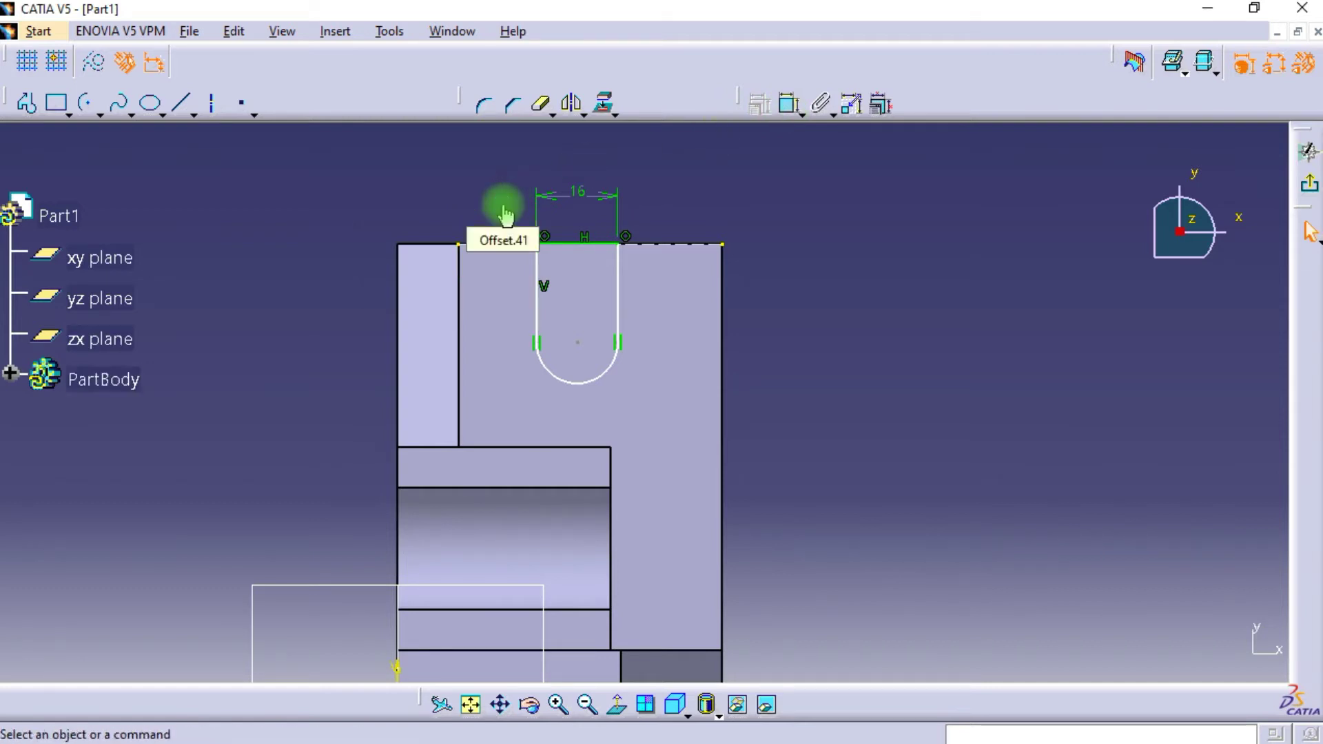
double_click(775, 116)
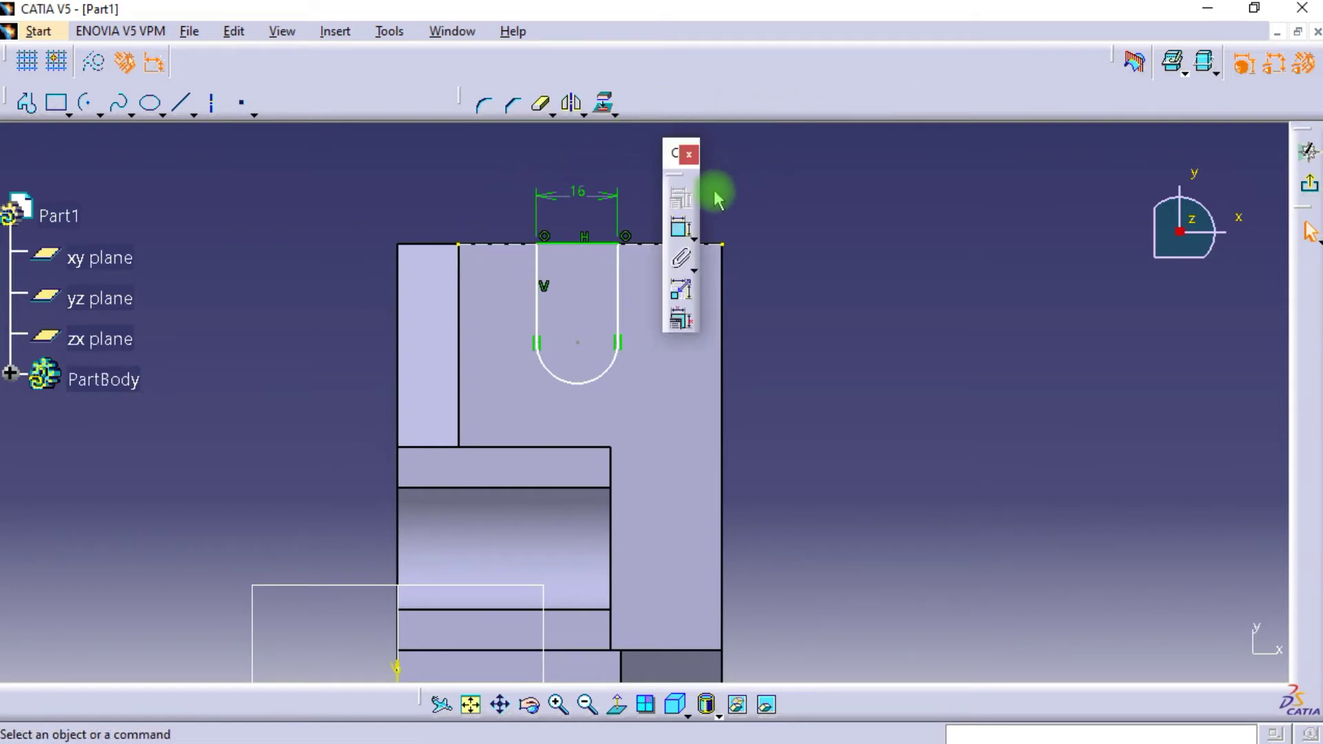
drag(674, 162, 810, 104)
- Dimension the slot's distance from the base's long side edge opposite the stiffener and set it to 24 mm
click(819, 103)
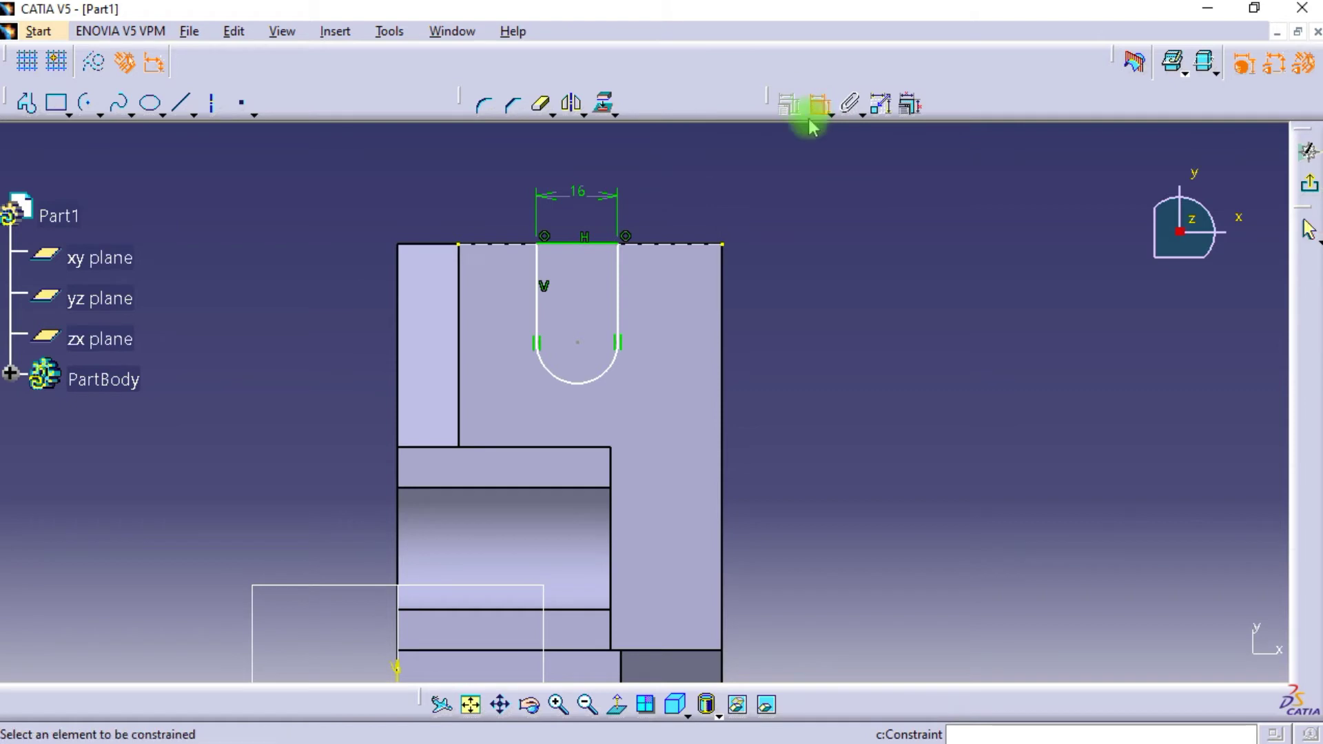
click(720, 276)
click(618, 301)
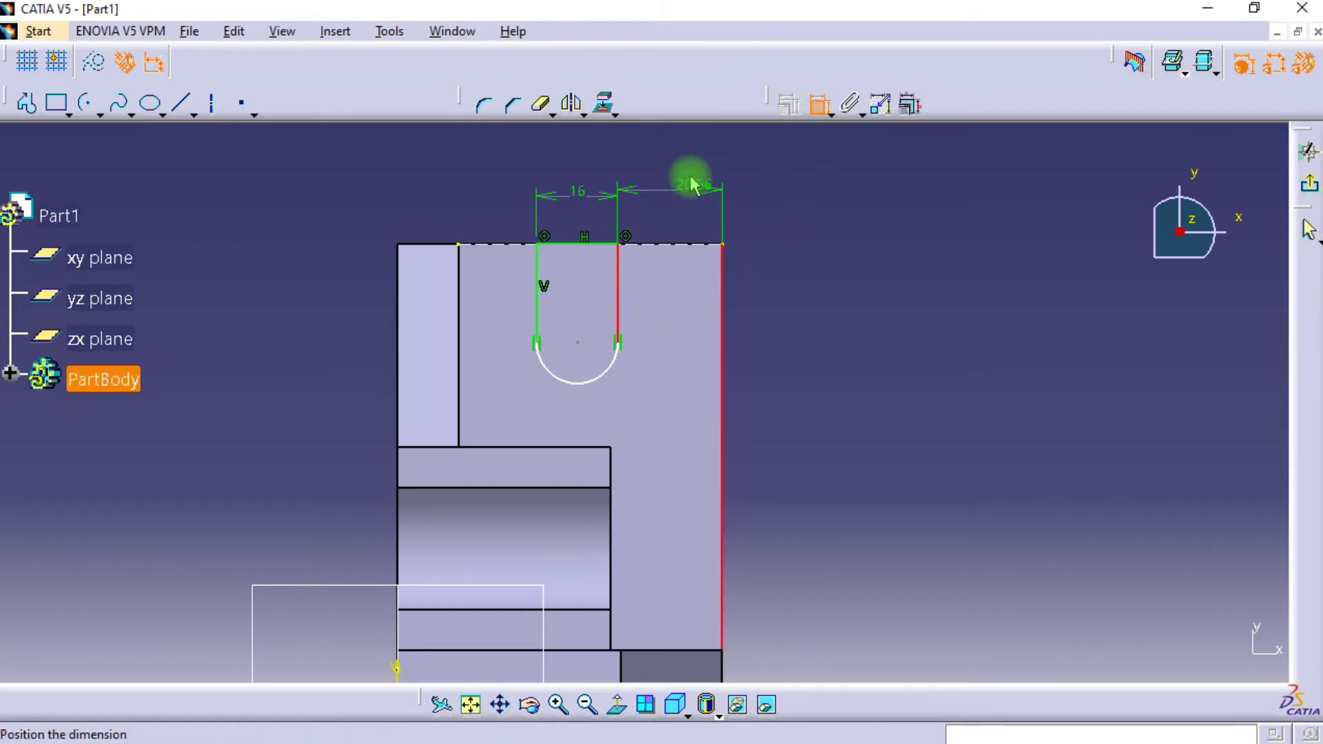
click(670, 200)
double_click(672, 196)
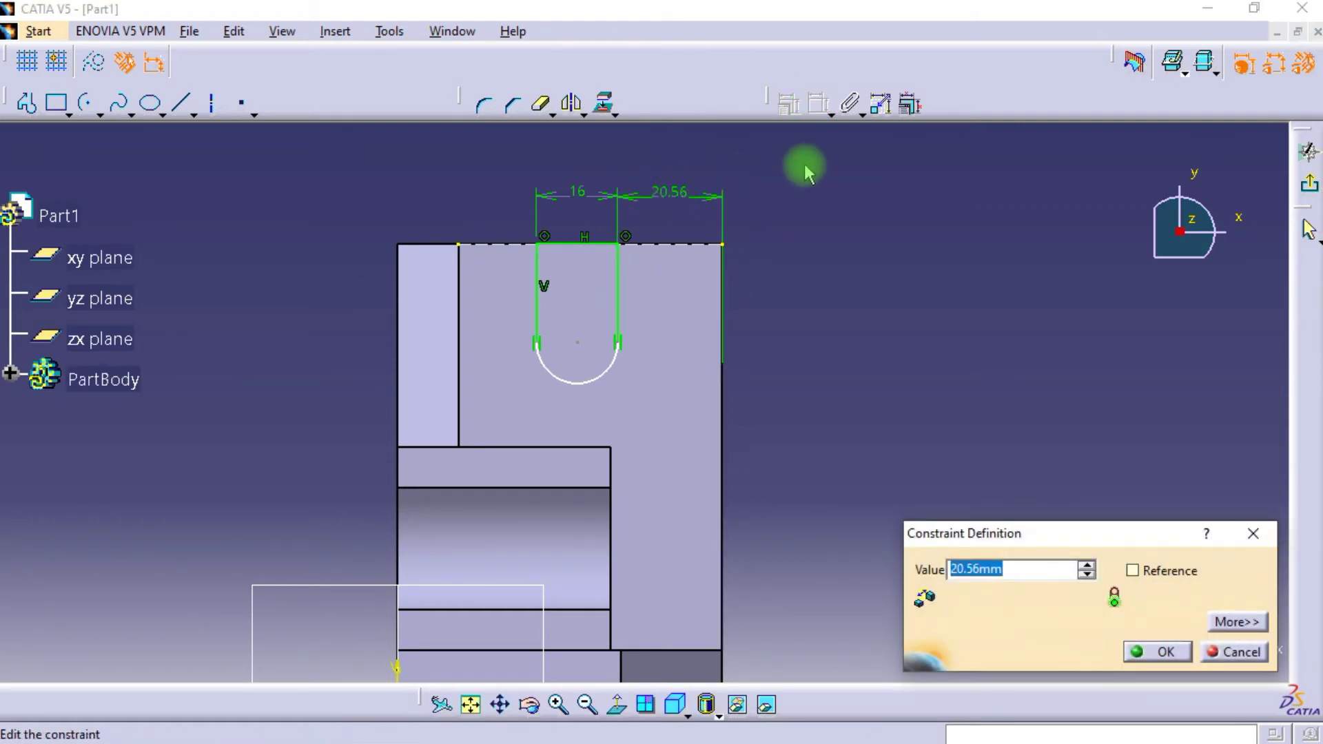
key(Return)
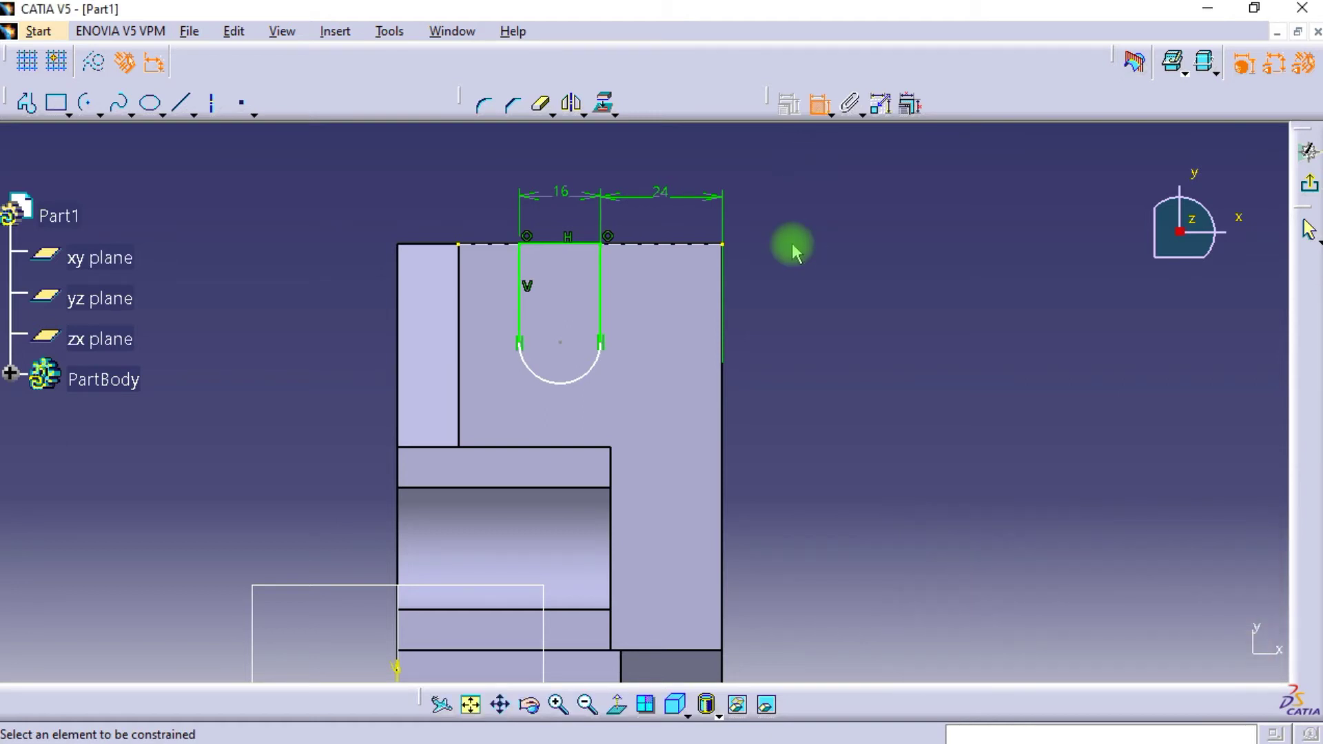
click(597, 380)
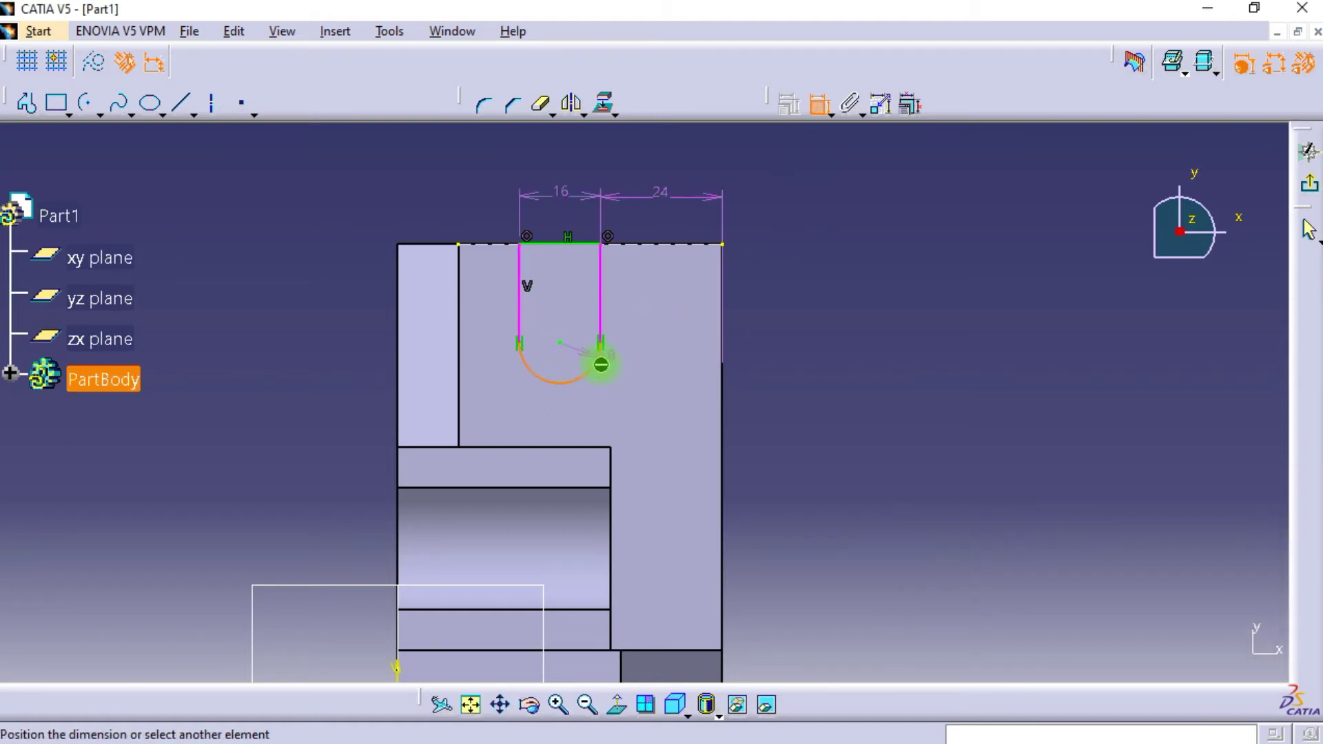
click(598, 364)
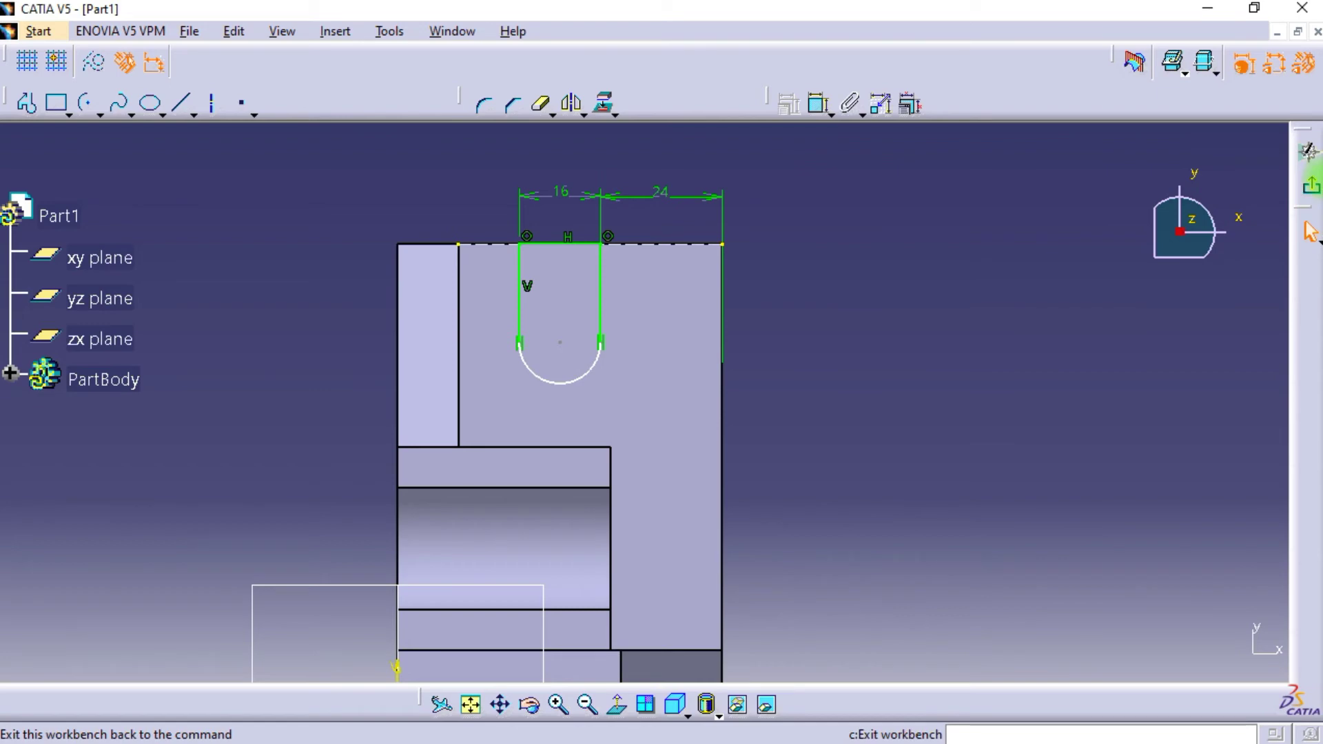
click(1309, 155)
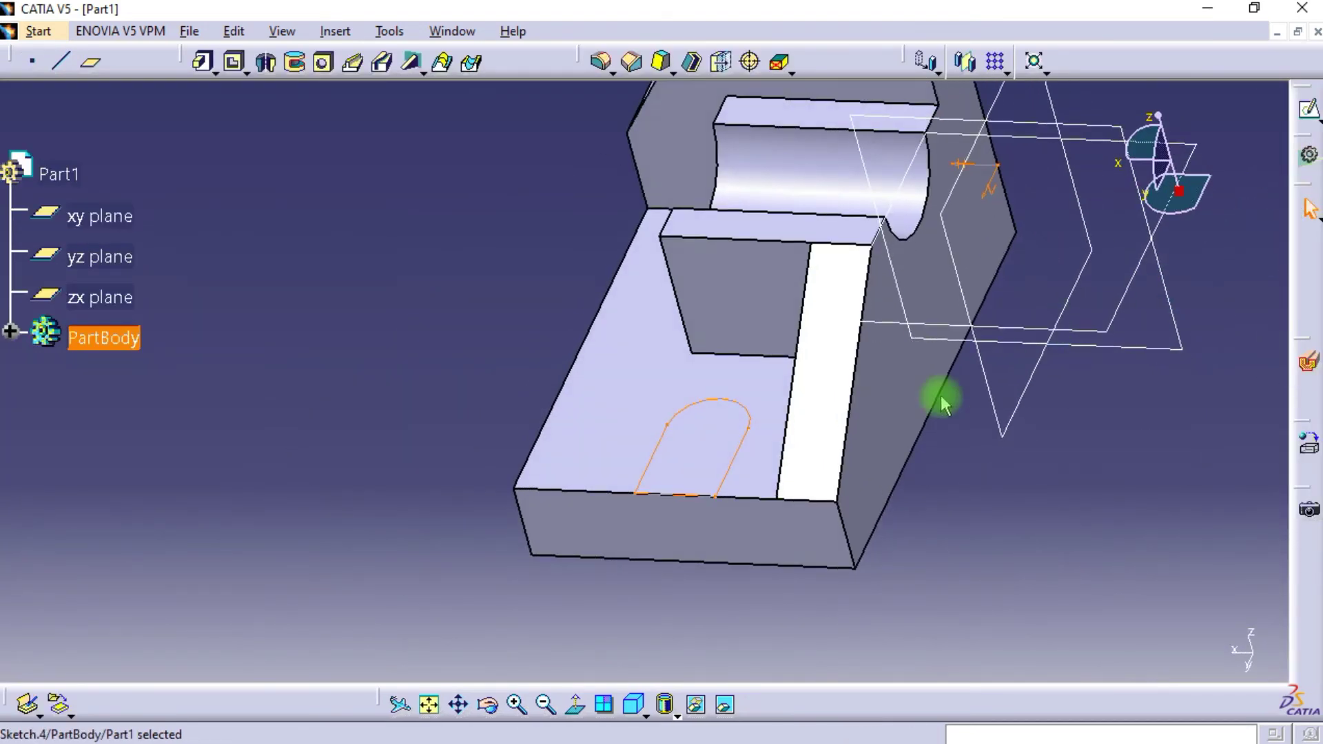
click(10, 332)
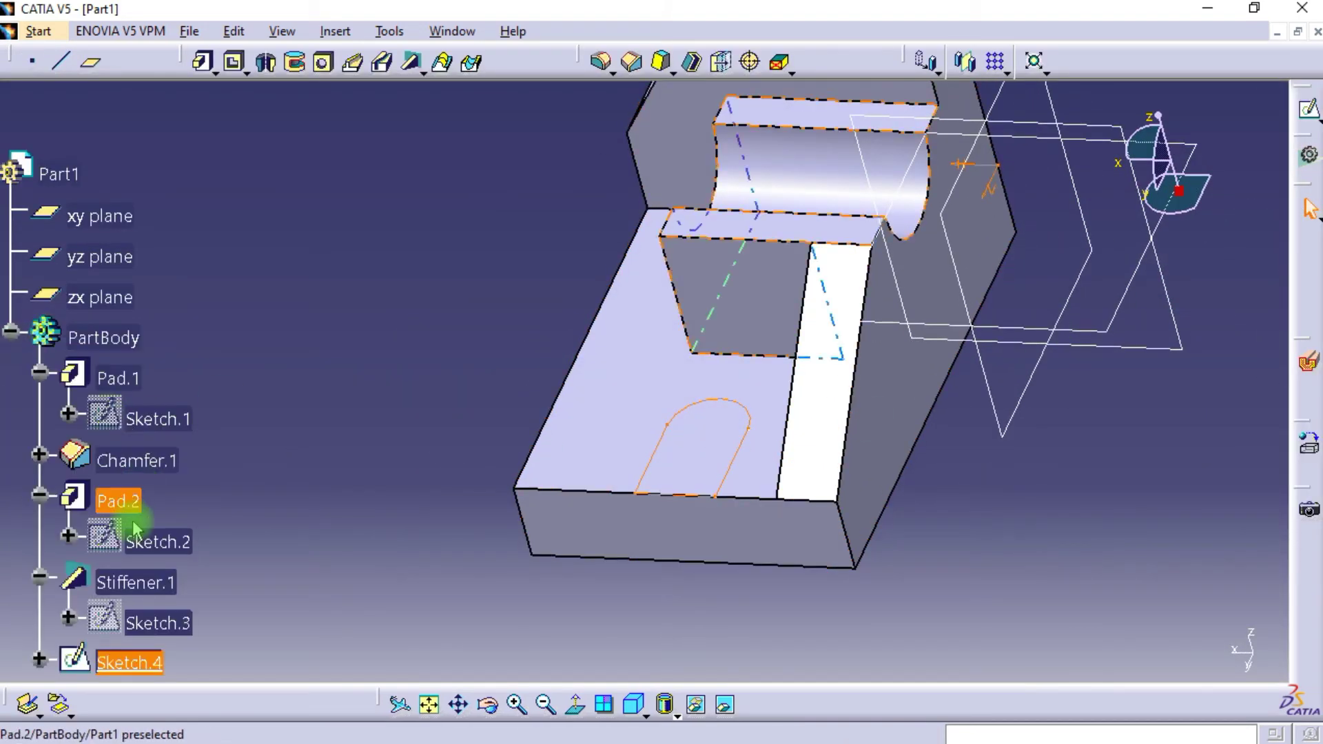
scroll(138, 528, down, 3)
double_click(144, 482)
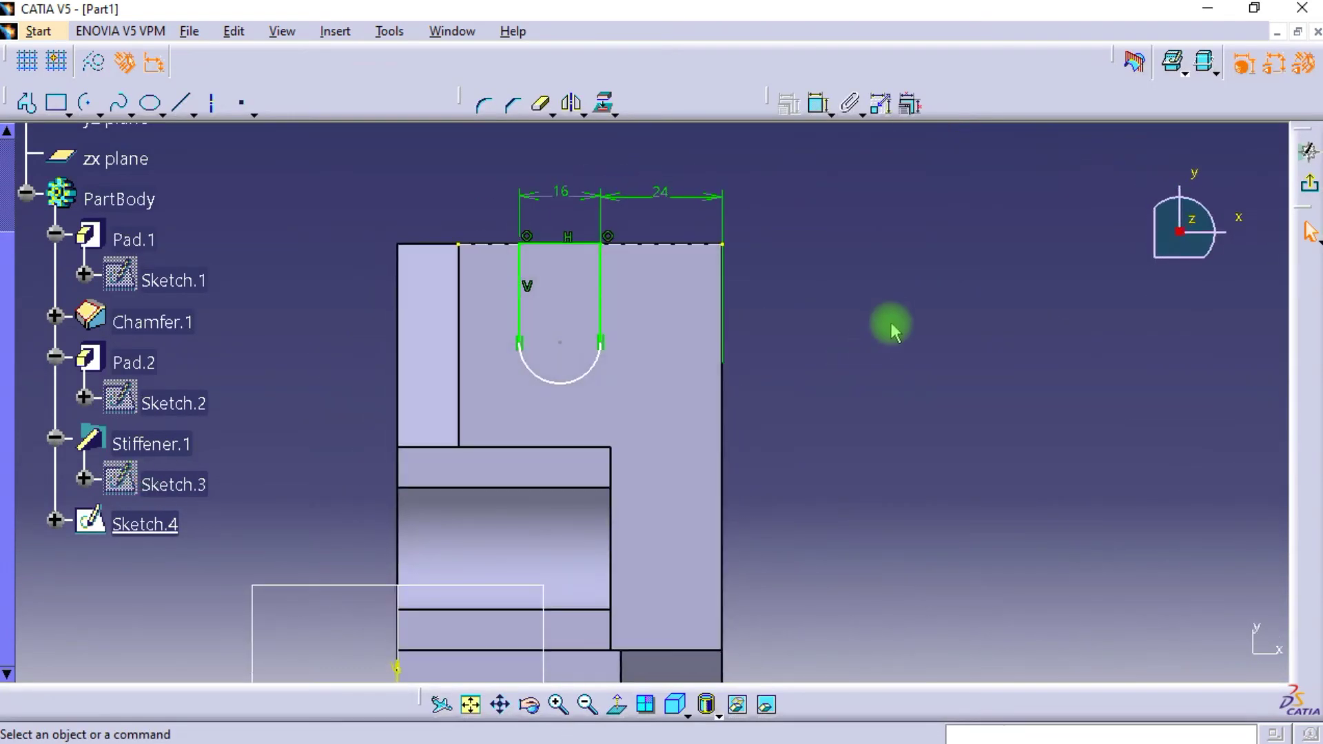
- Dimension the slot's straight side, set its length to 20 mm, and exit the sketch
click(824, 105)
click(601, 312)
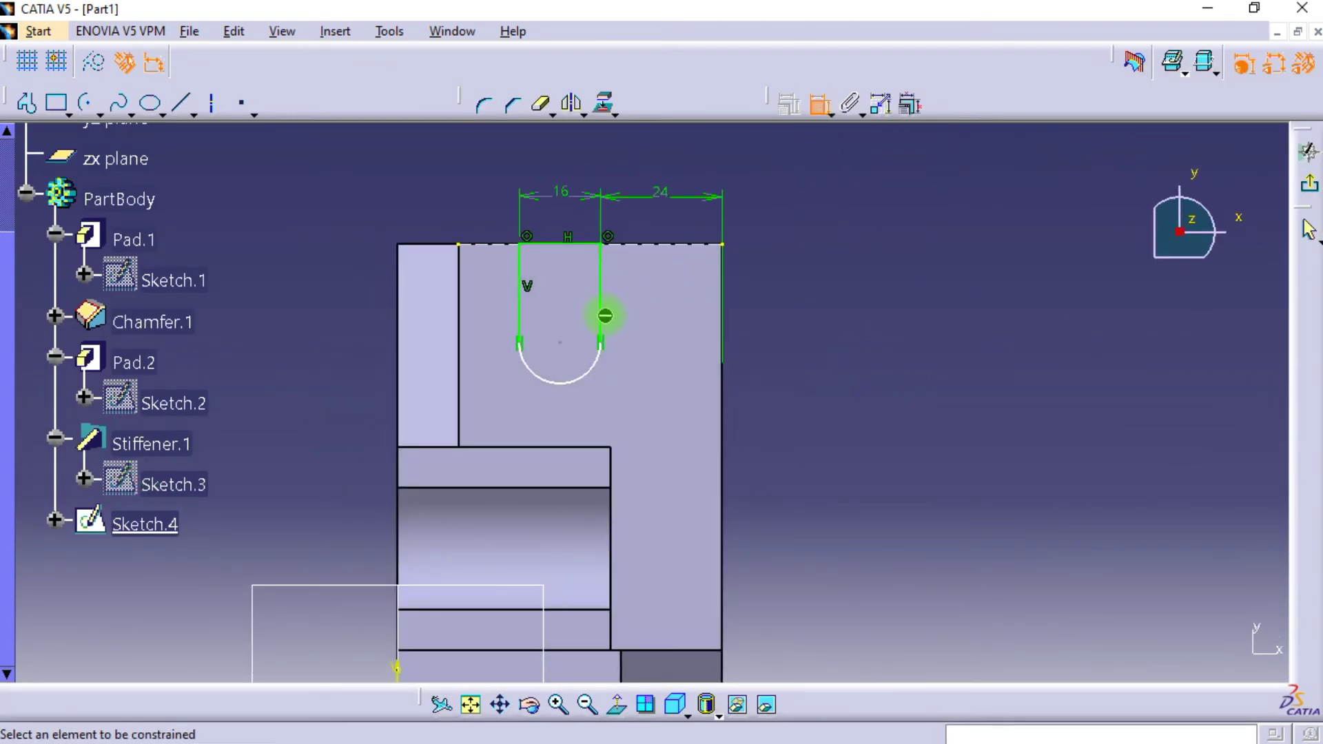
double_click(683, 299)
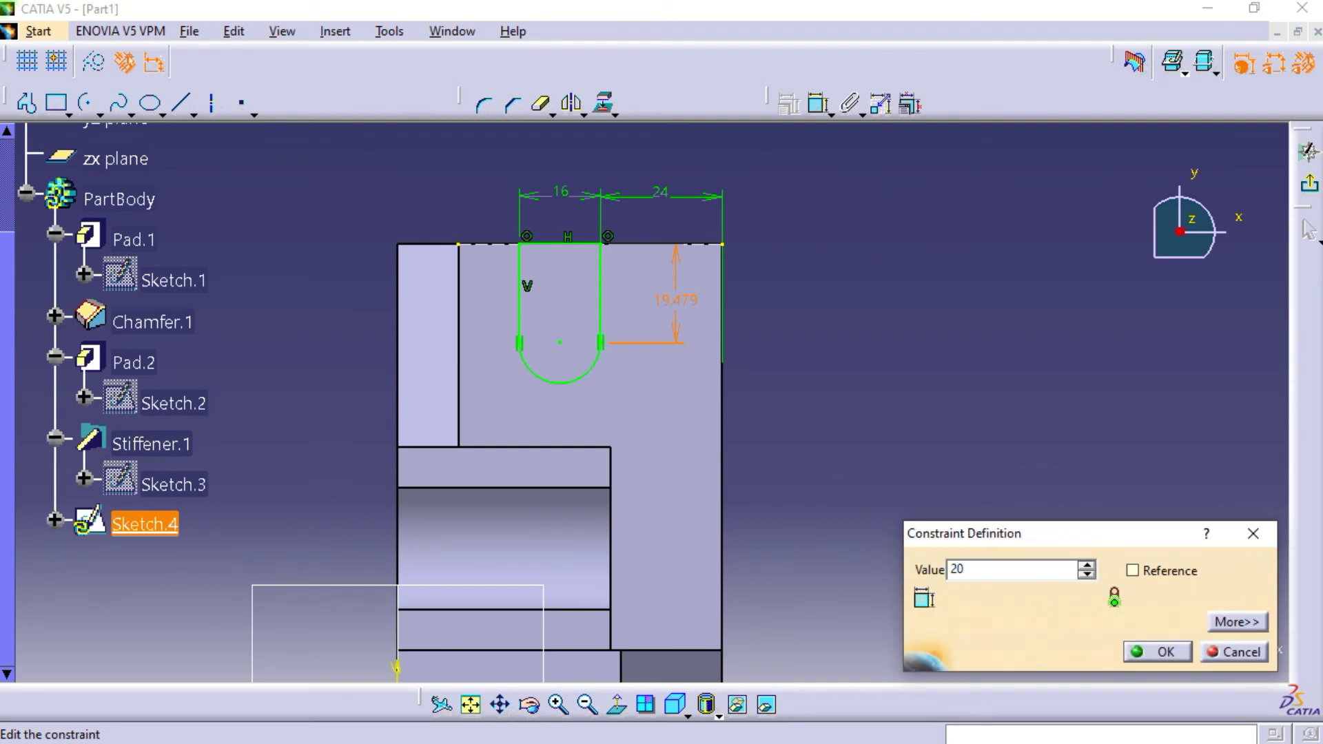
key(Return)
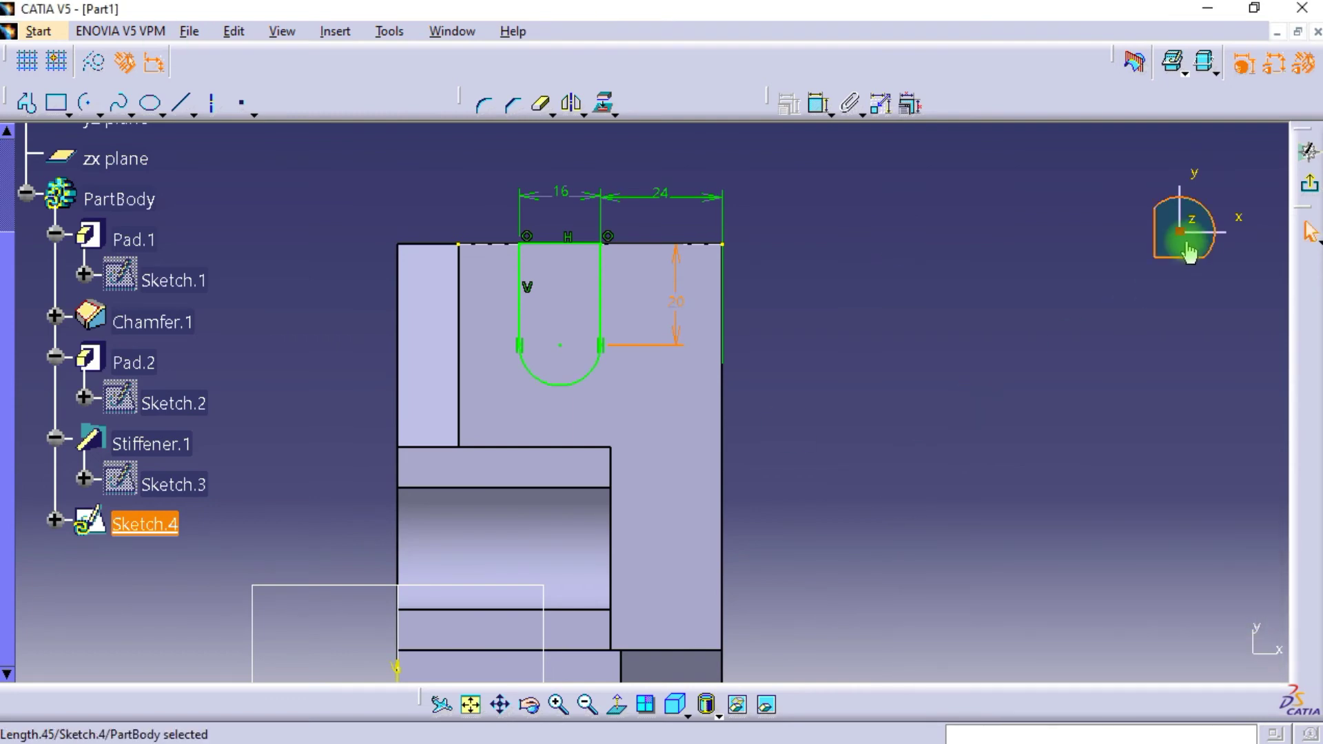
click(1309, 184)
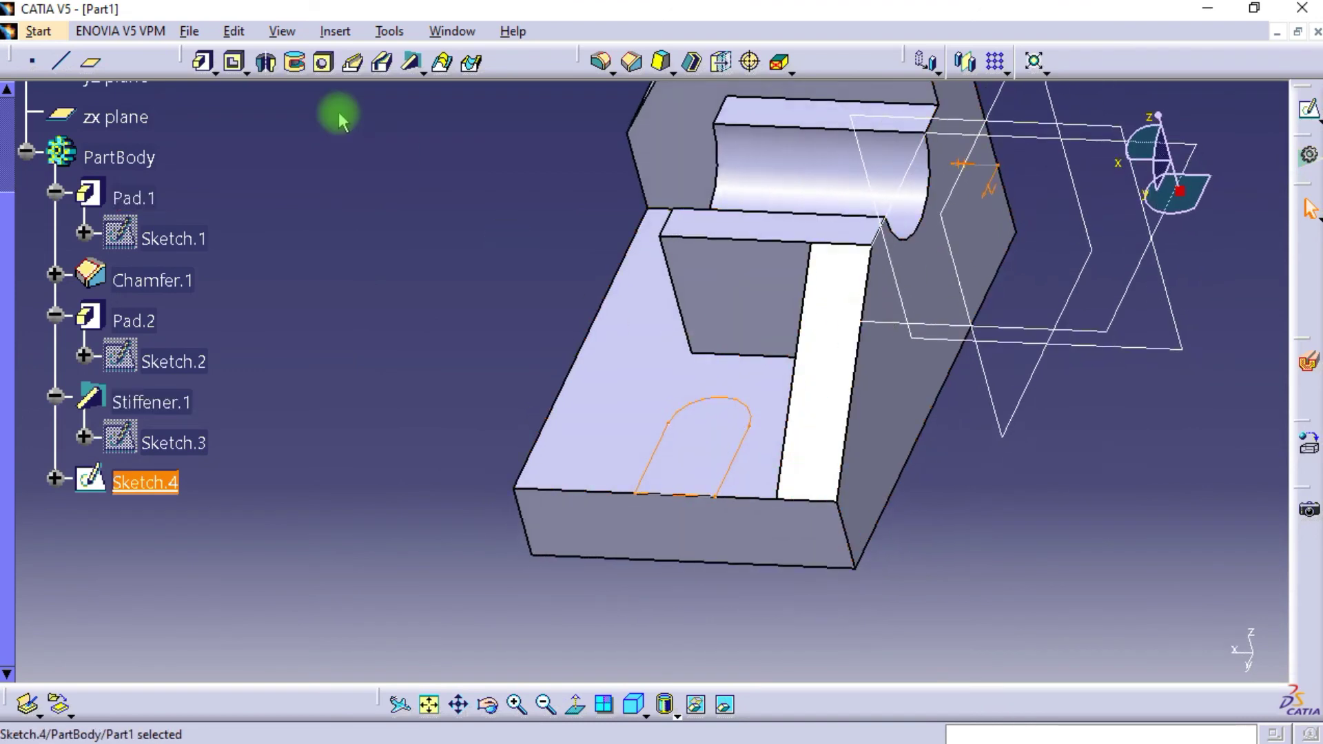
- Cut the round-ended slot profile through the base as a pocket with the limit type Up to last
click(234, 67)
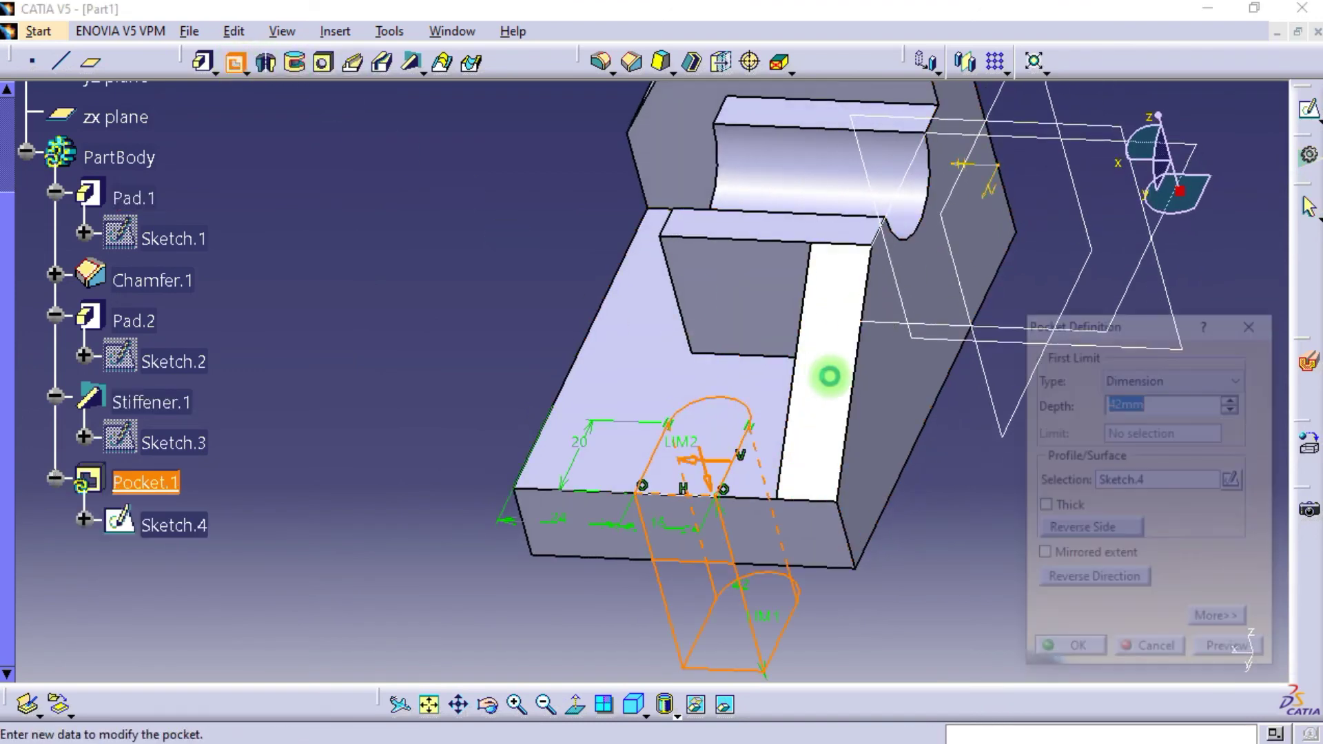
click(1116, 378)
click(1139, 431)
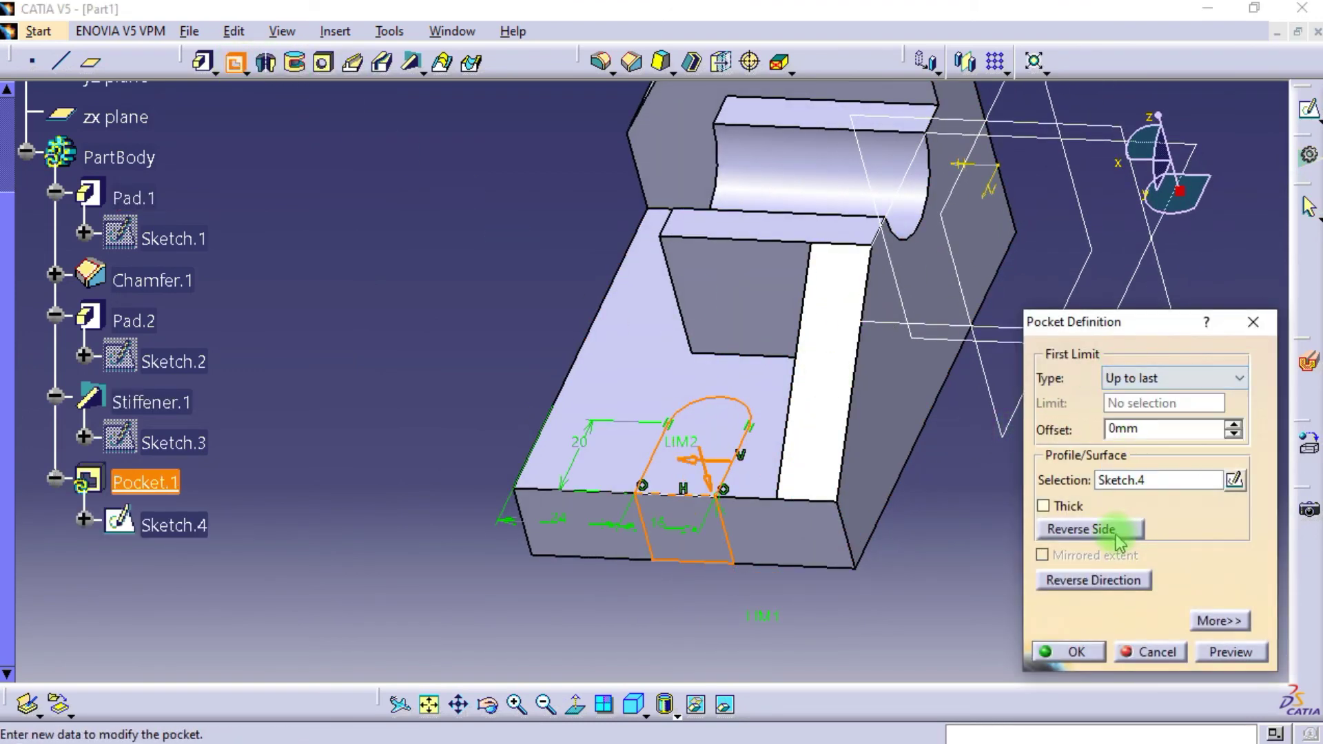
click(1077, 652)
- Hide the xy, yz and zx reference planes so only the solid bracket is displayed
middle_drag(614, 304, 865, 366)
scroll(184, 216, up, 2)
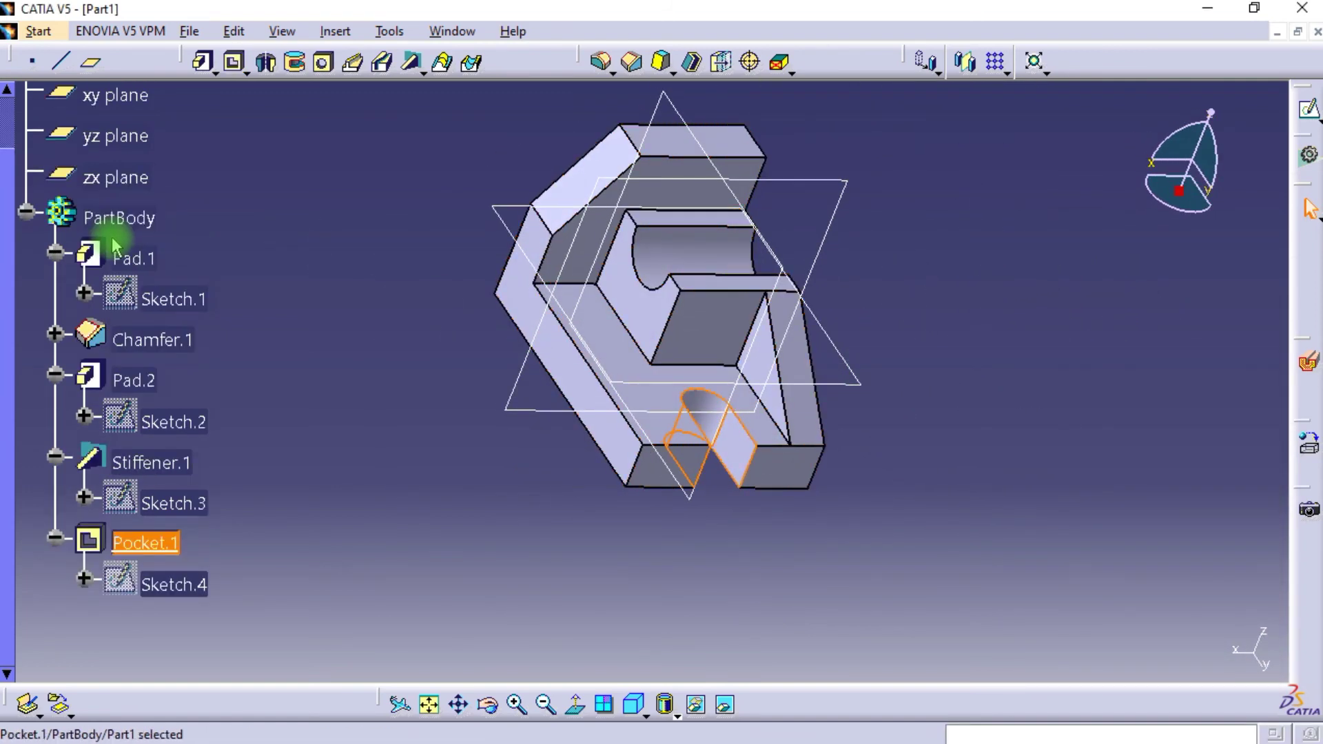
click(119, 97)
ctrl+click(121, 135)
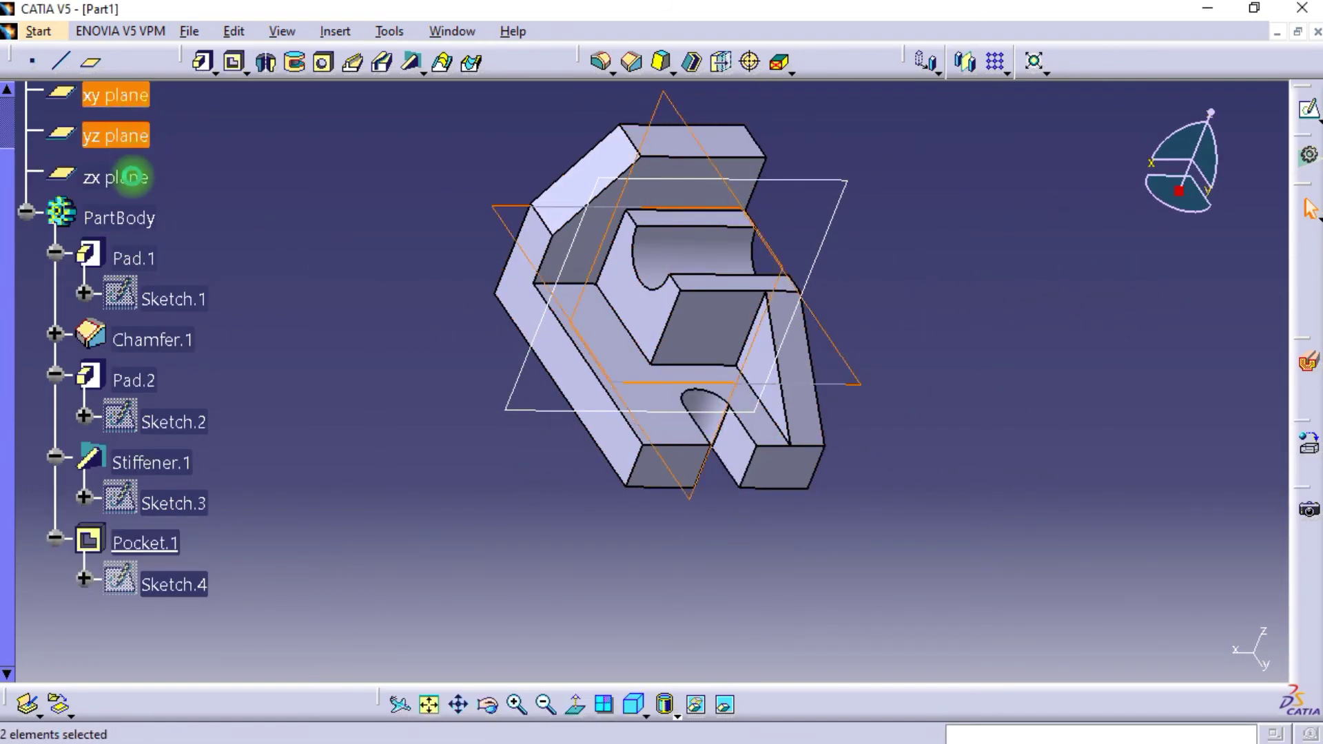
ctrl+click(136, 185)
right_click(136, 187)
click(183, 249)
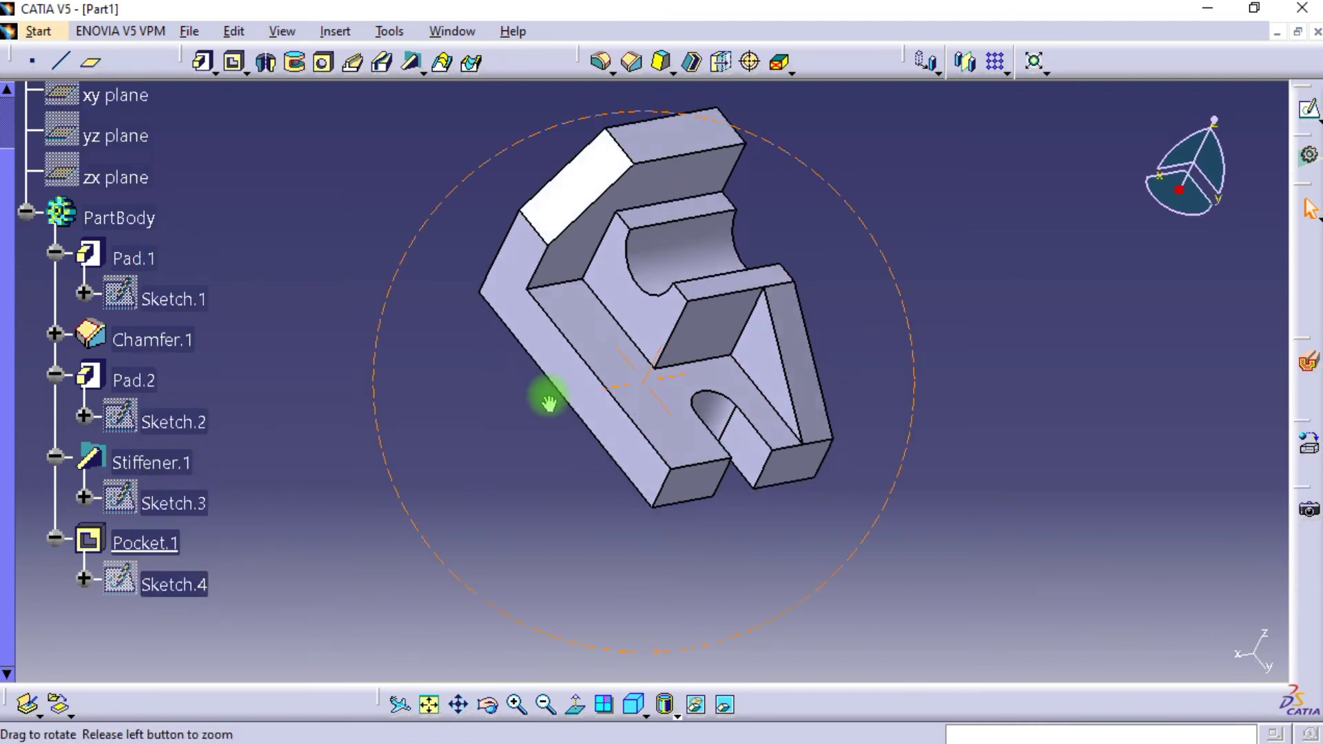
middle_drag(550, 396, 521, 355)
click(731, 275)
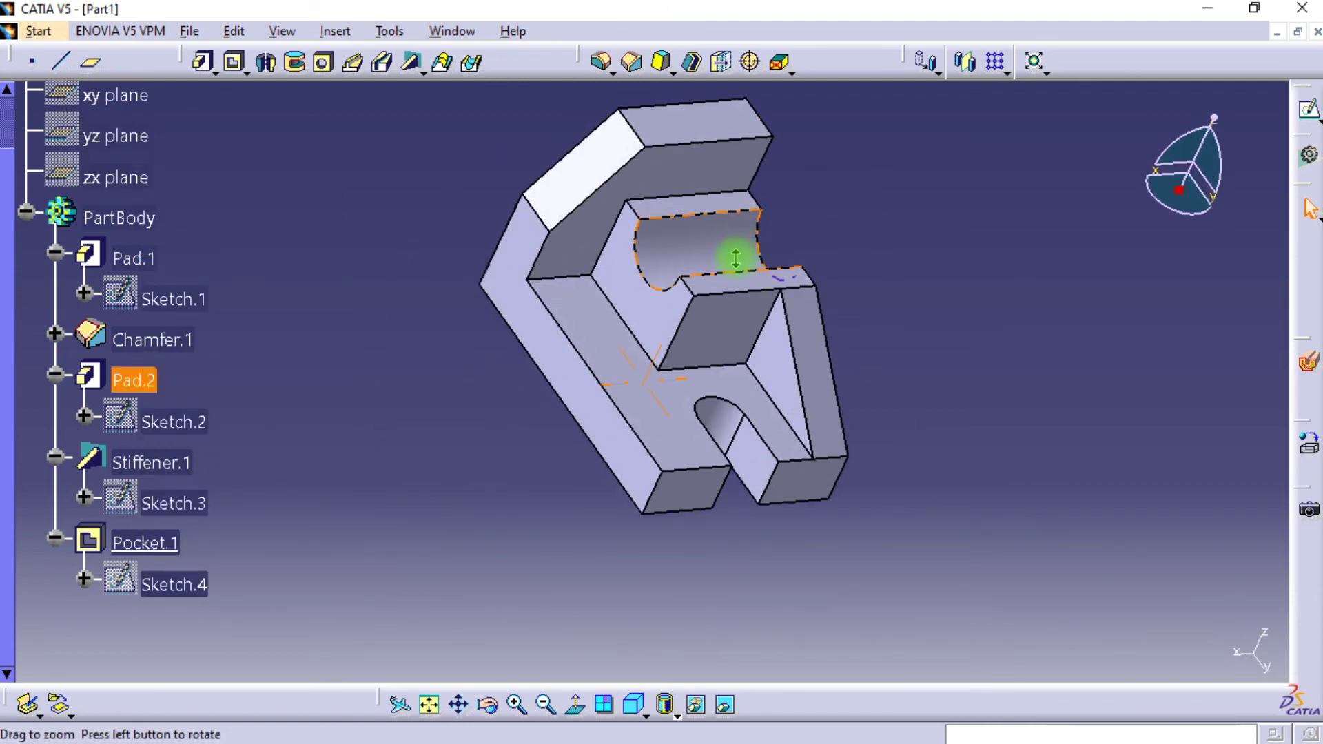